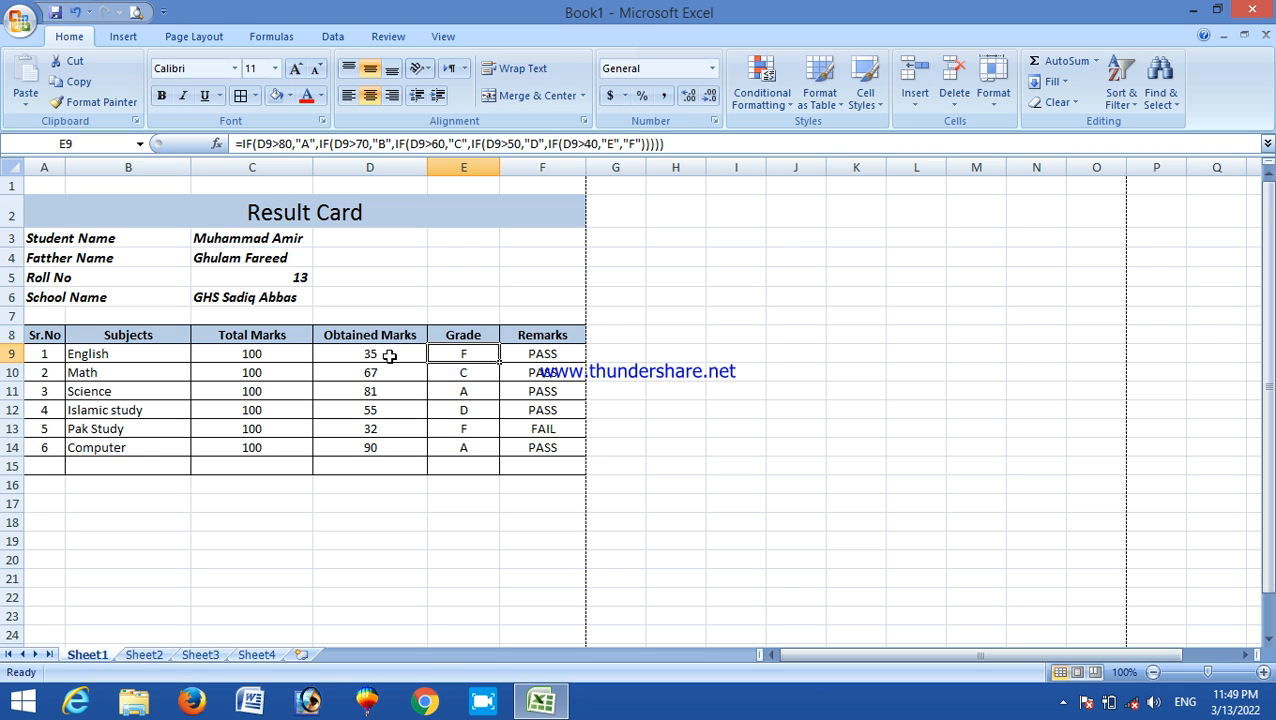
Total the Total Marks column for all six subjects in C15 by applying AutoSum to C9:C15
click(296, 469)
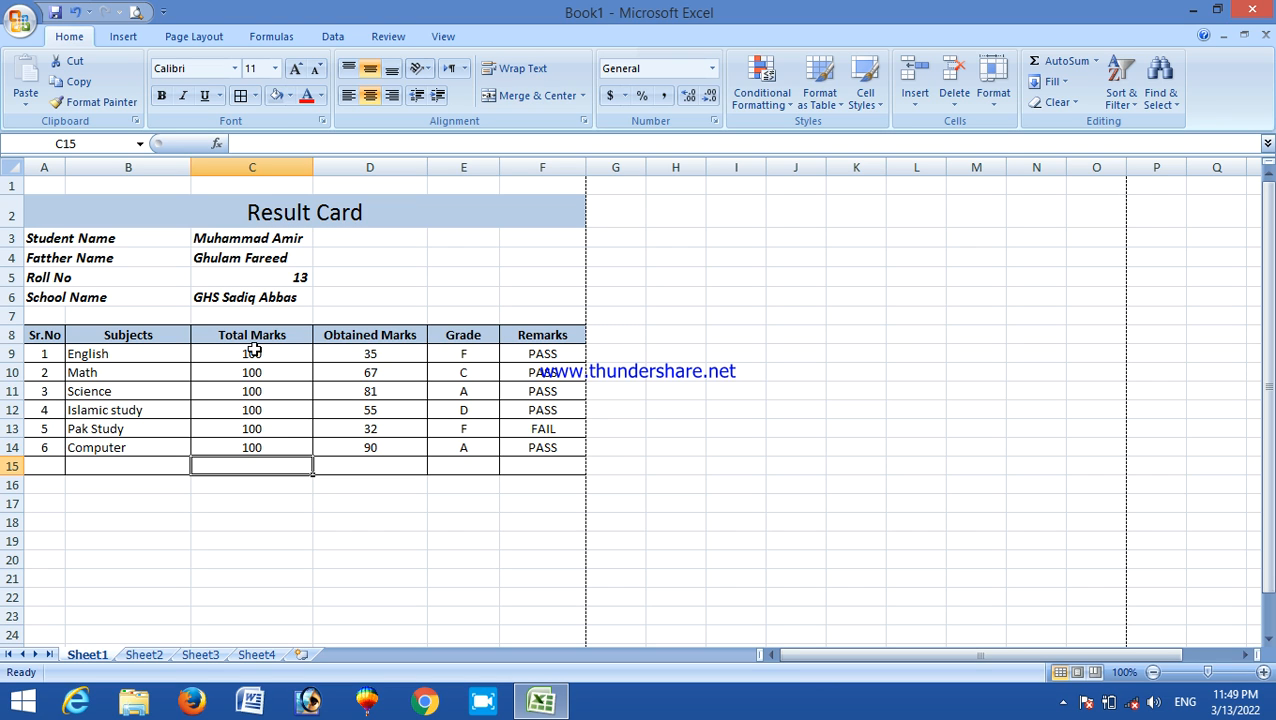
drag(254, 350, 259, 465)
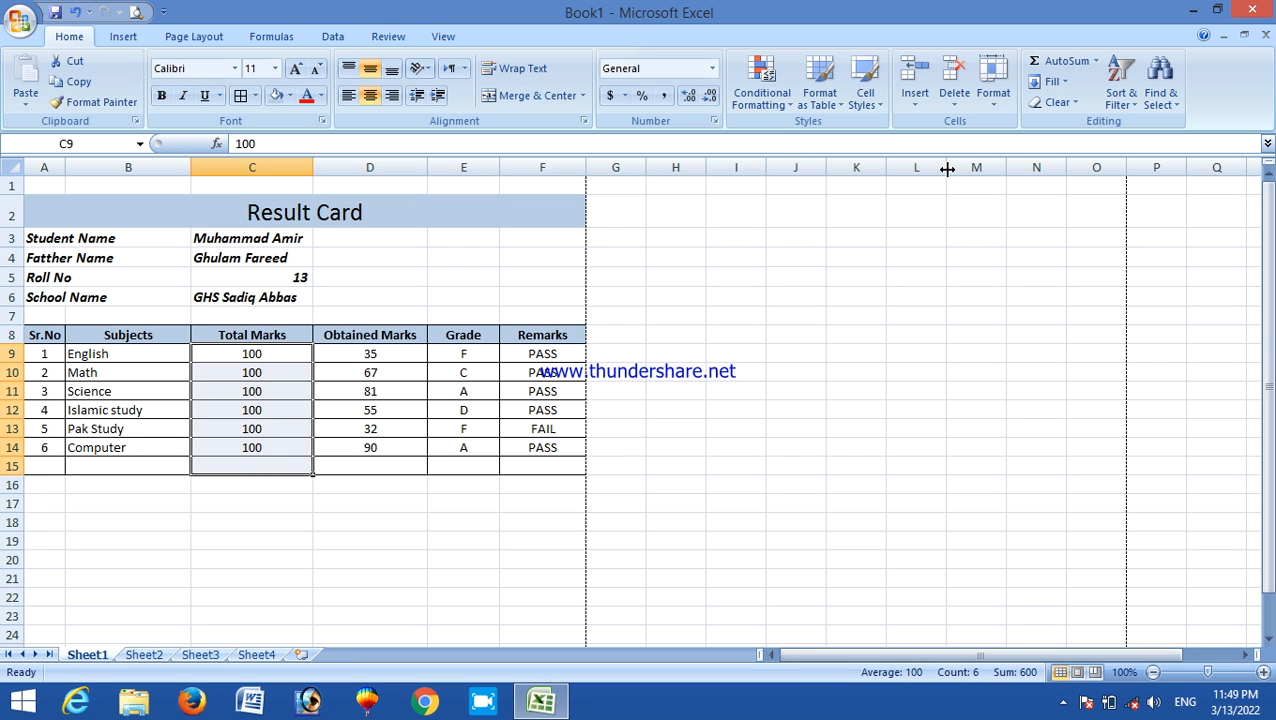
click(1066, 64)
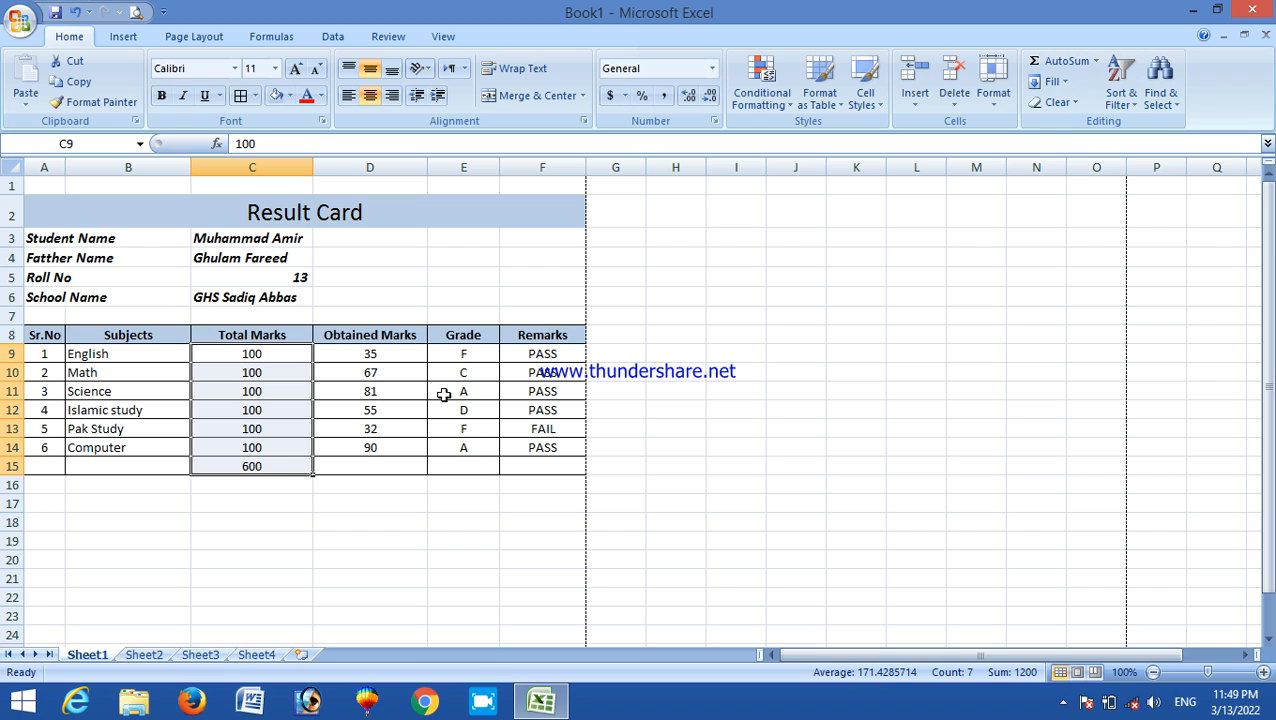
Replace the total in C15 with the formula =sum(c9+c10+c11+c12+c13+c14)
click(275, 469)
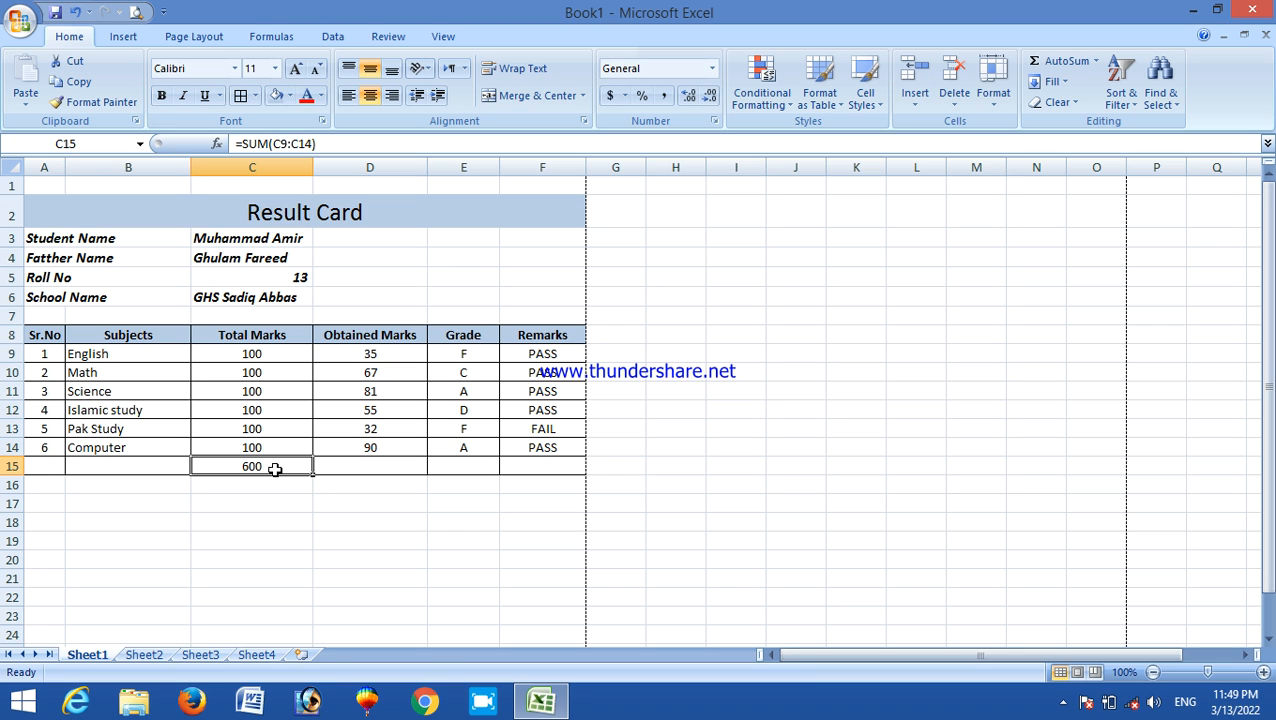
key(Delete)
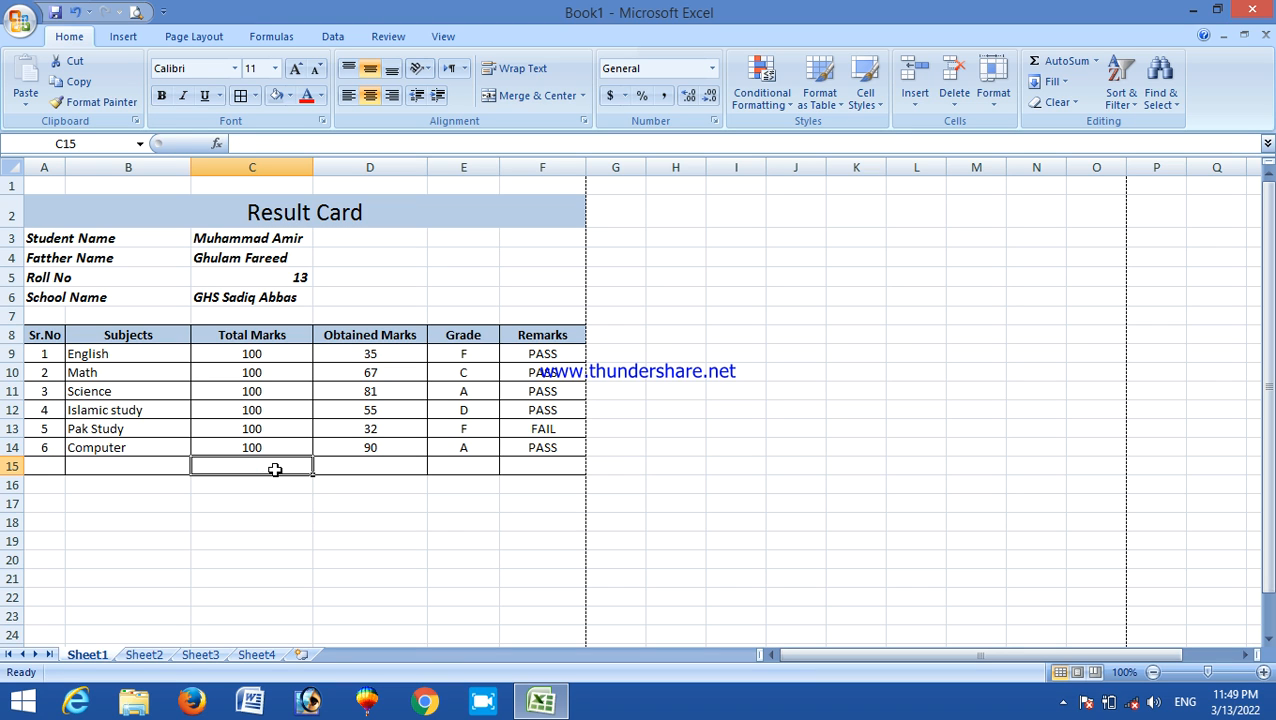
text(=)
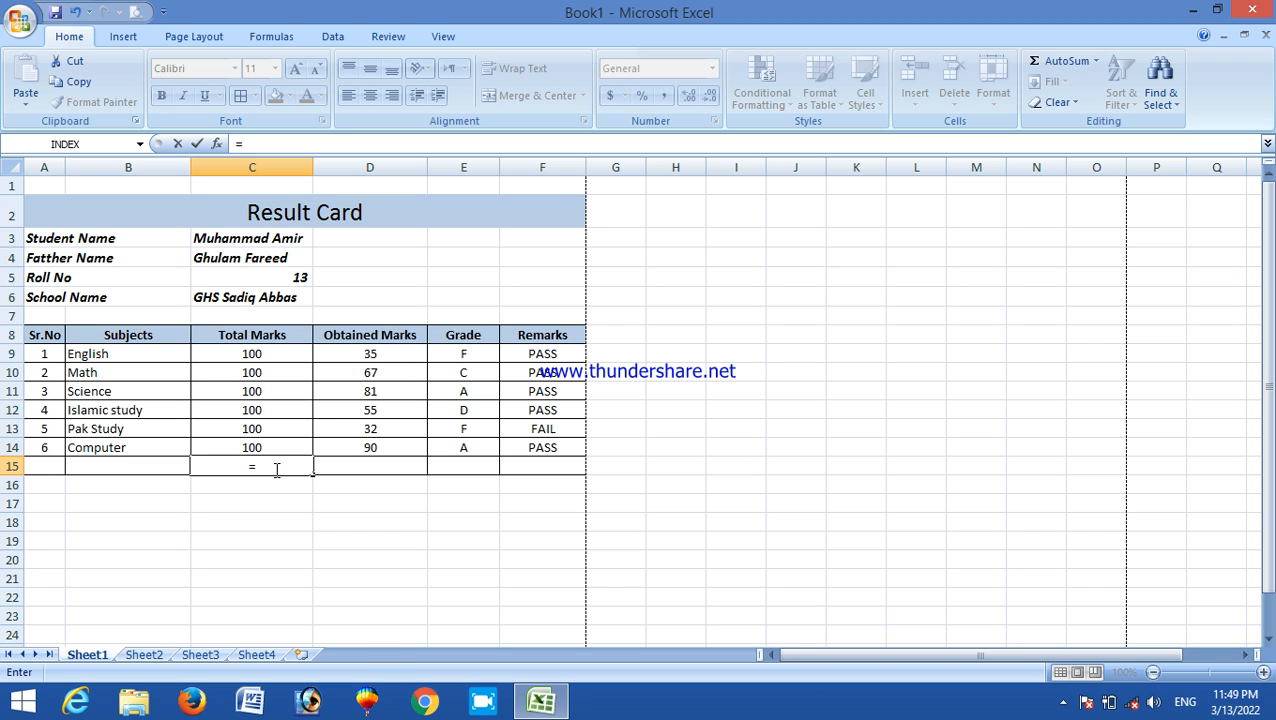
text(sum)
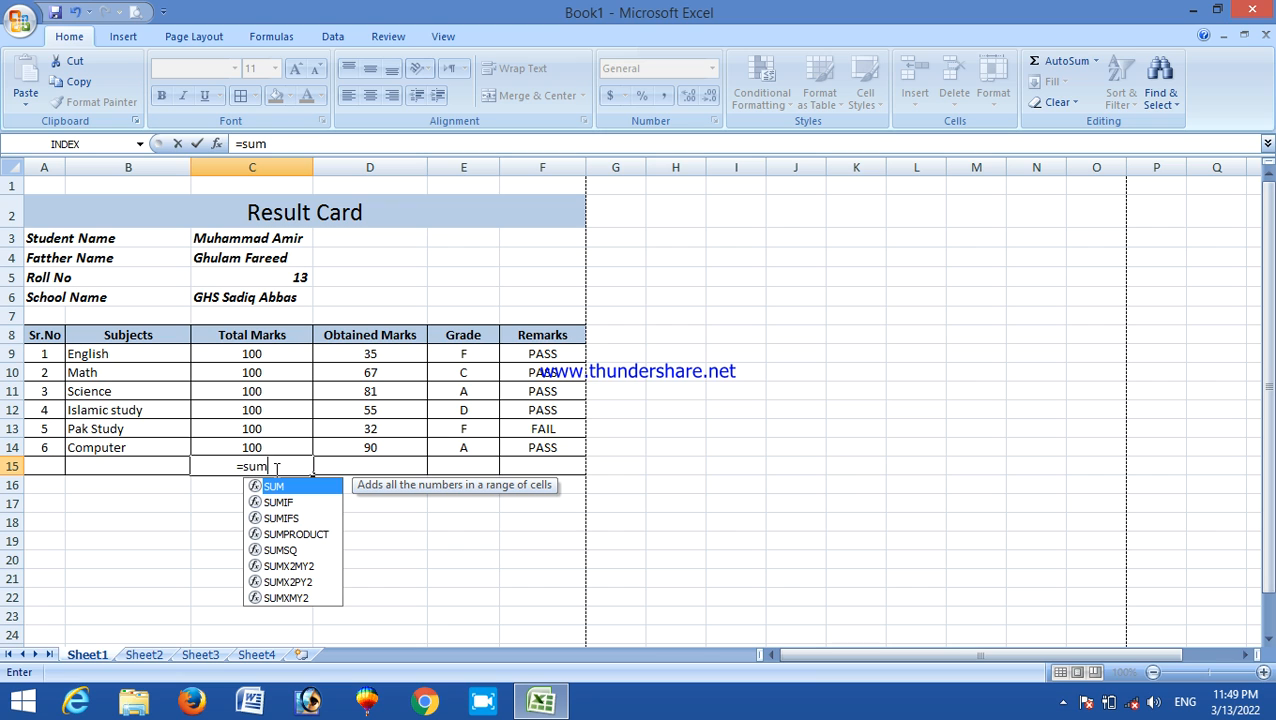
text(()
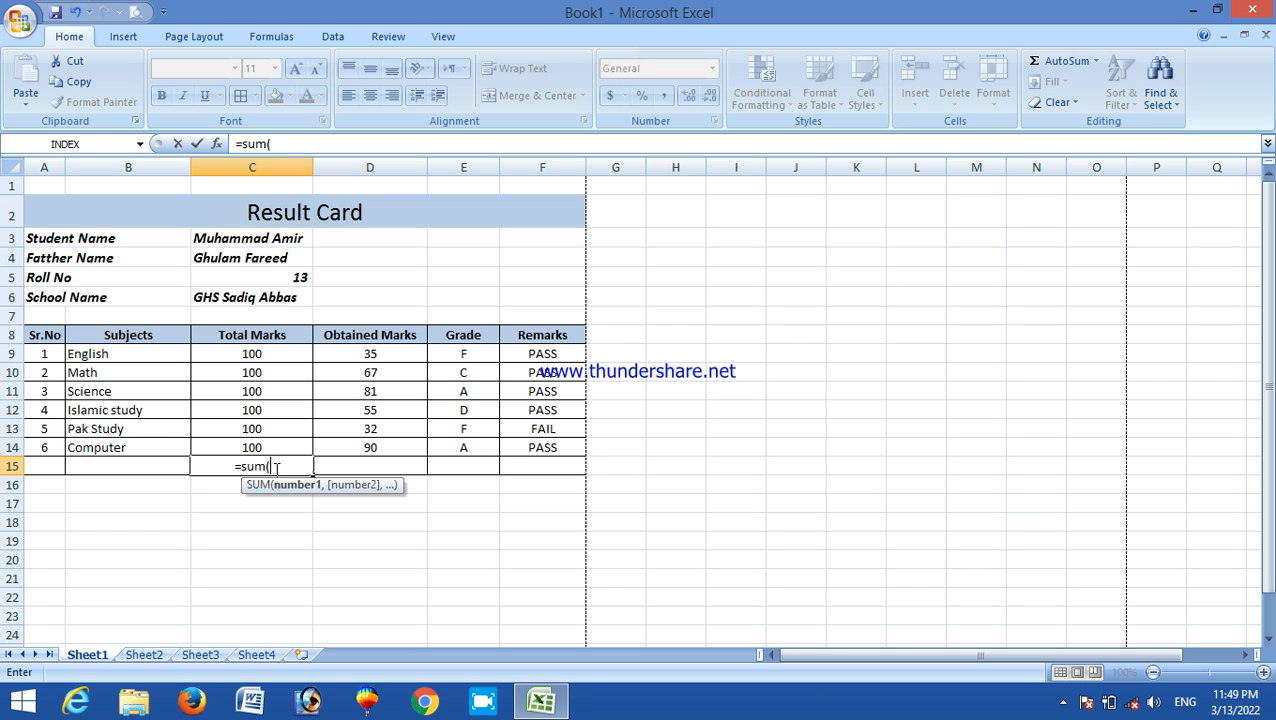
text(c)
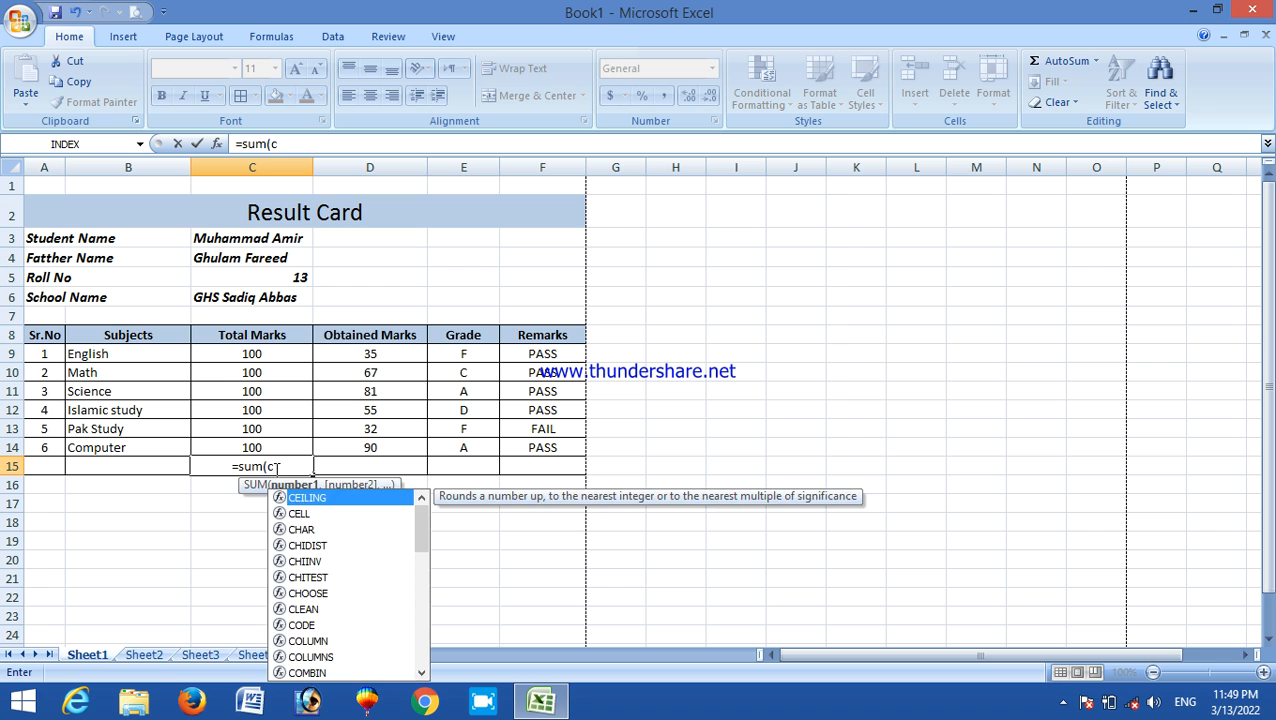
text(9+)
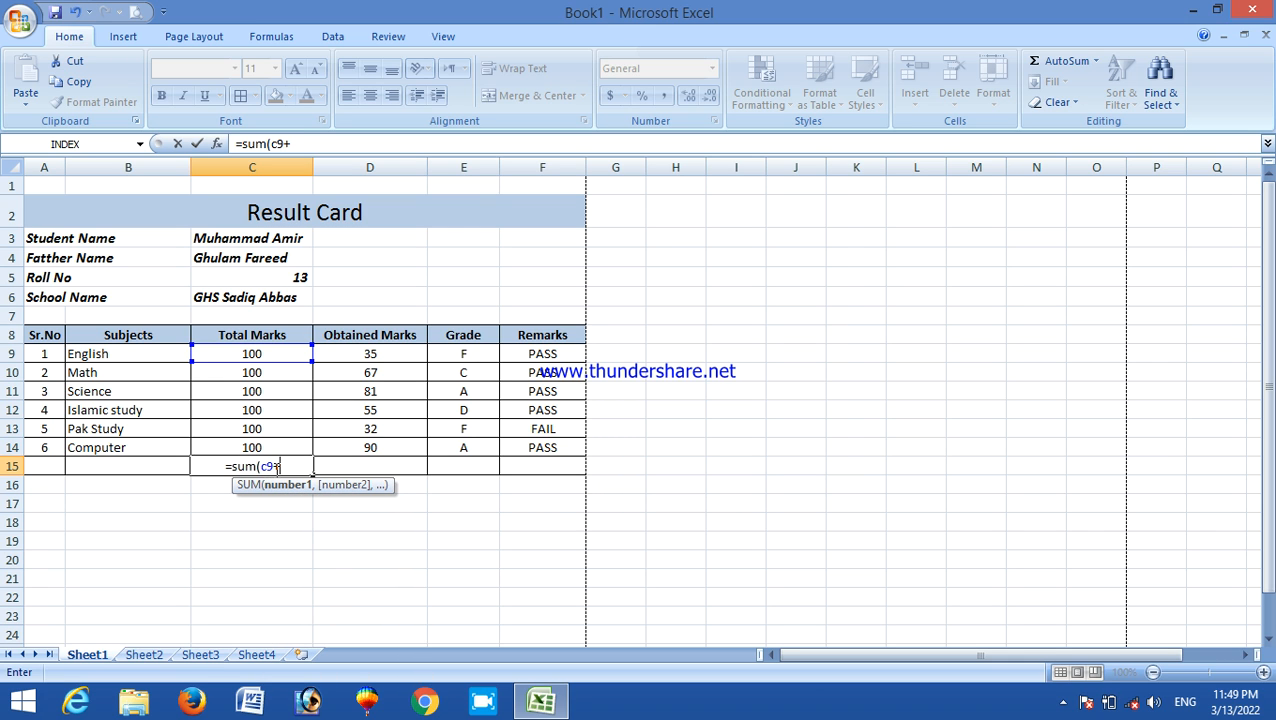
text(c10)
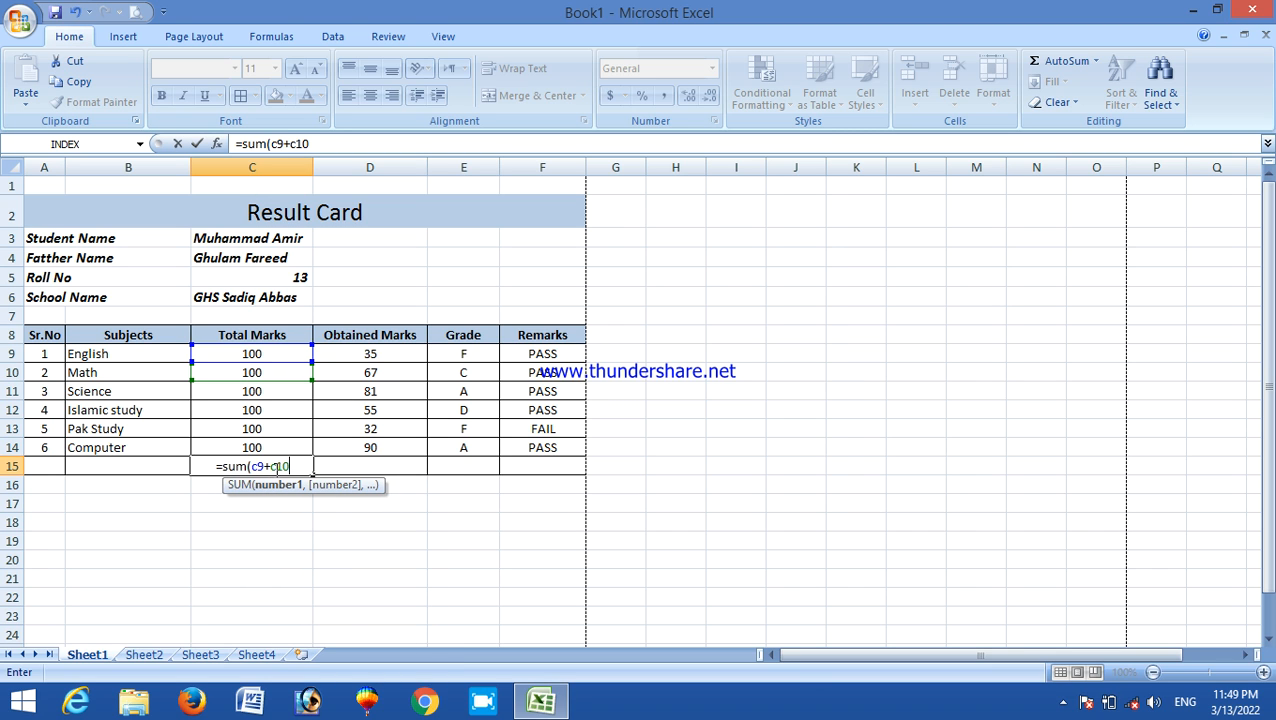
text(+c11+c12)
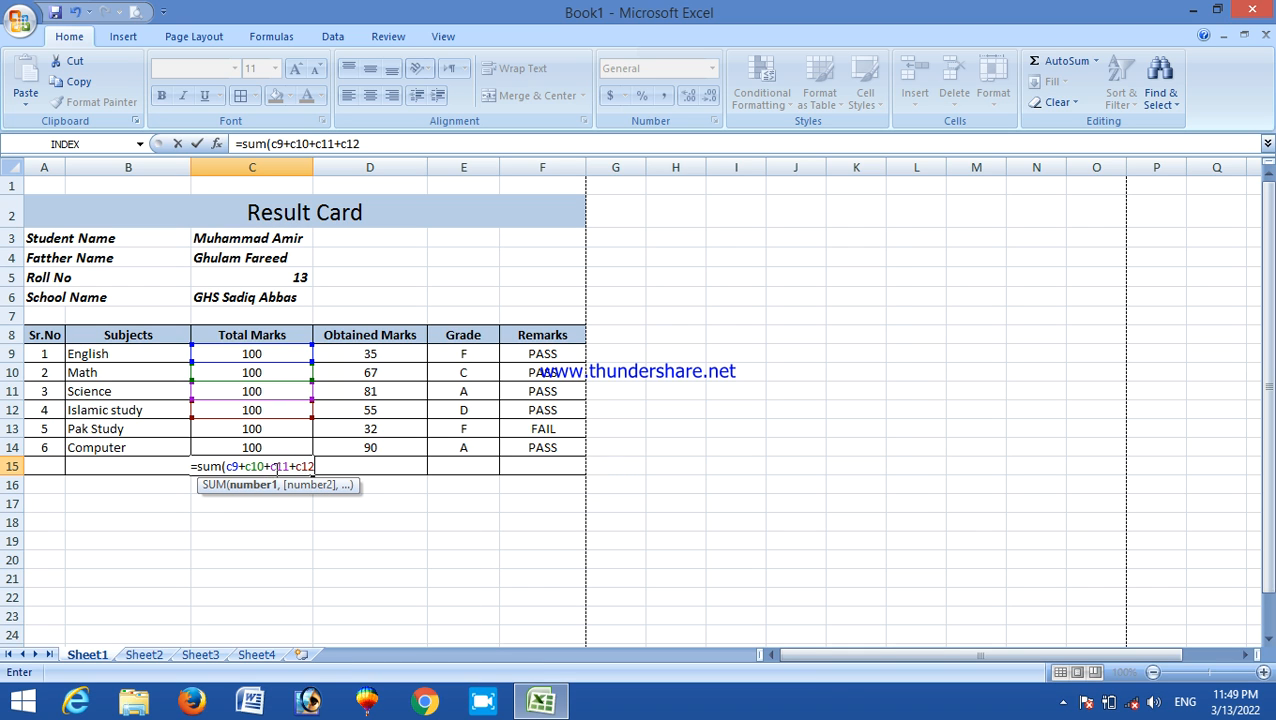
text(+c13)
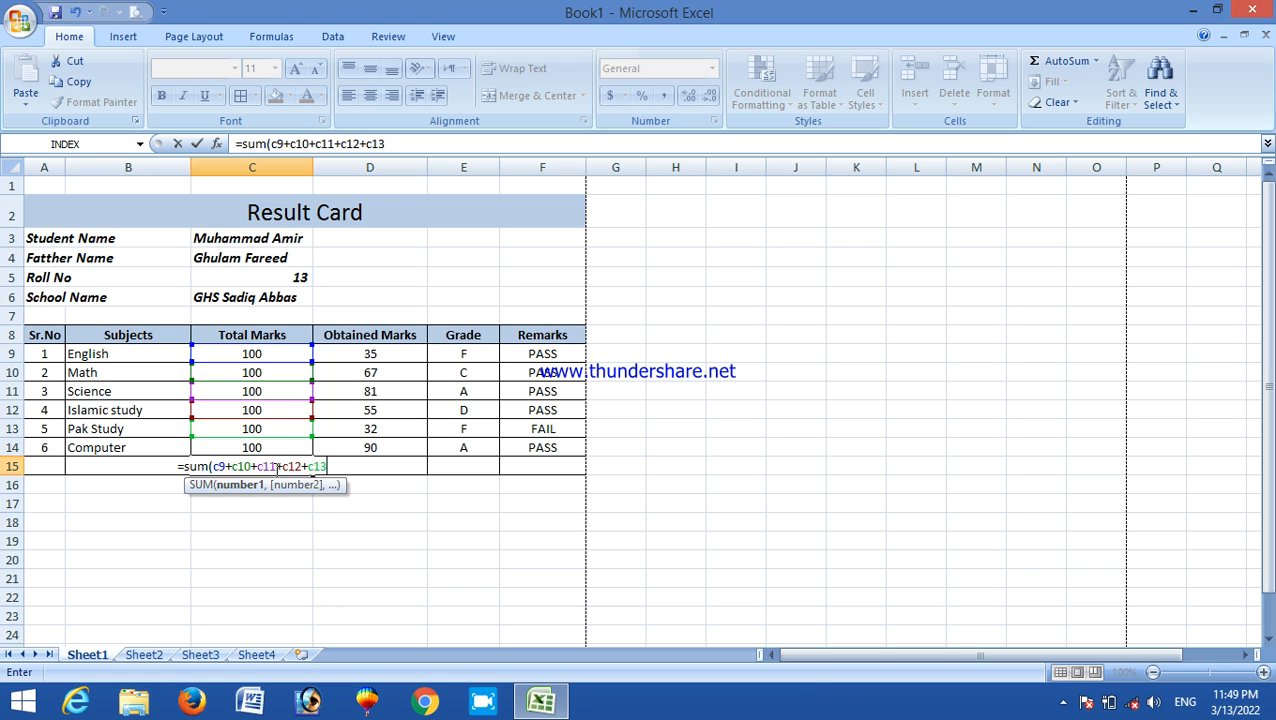
text(+c1)
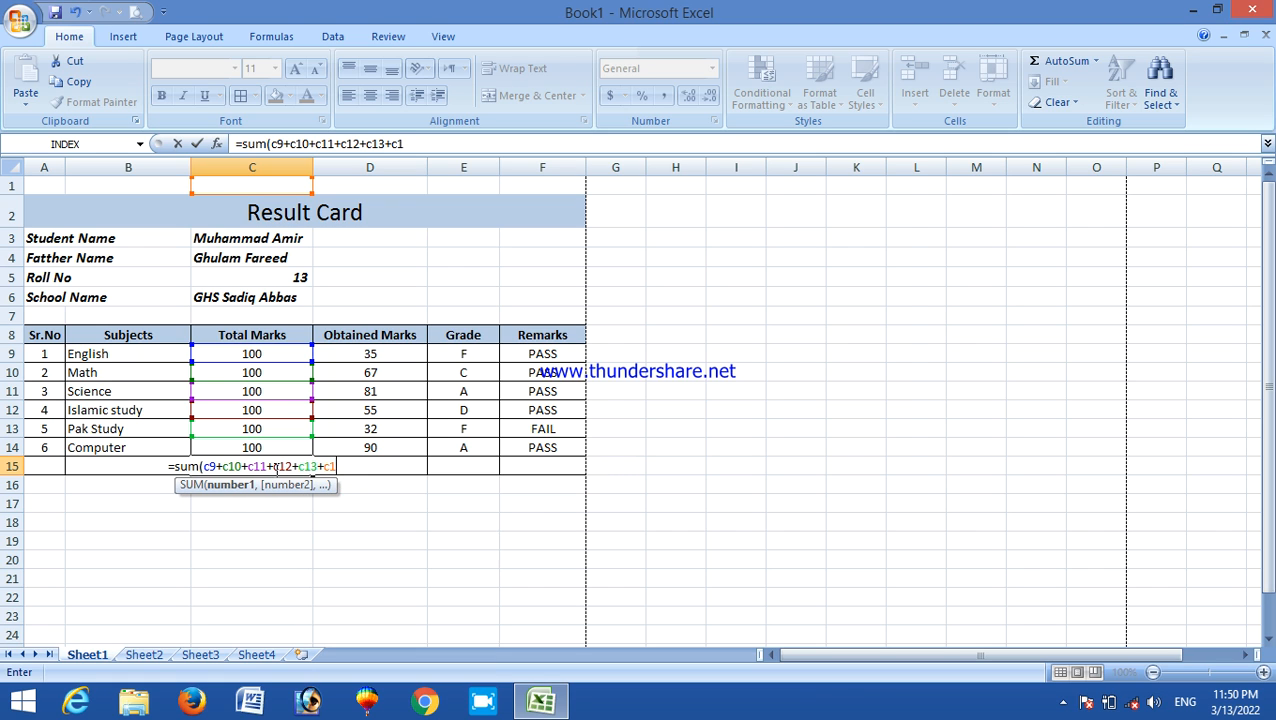
text(4)
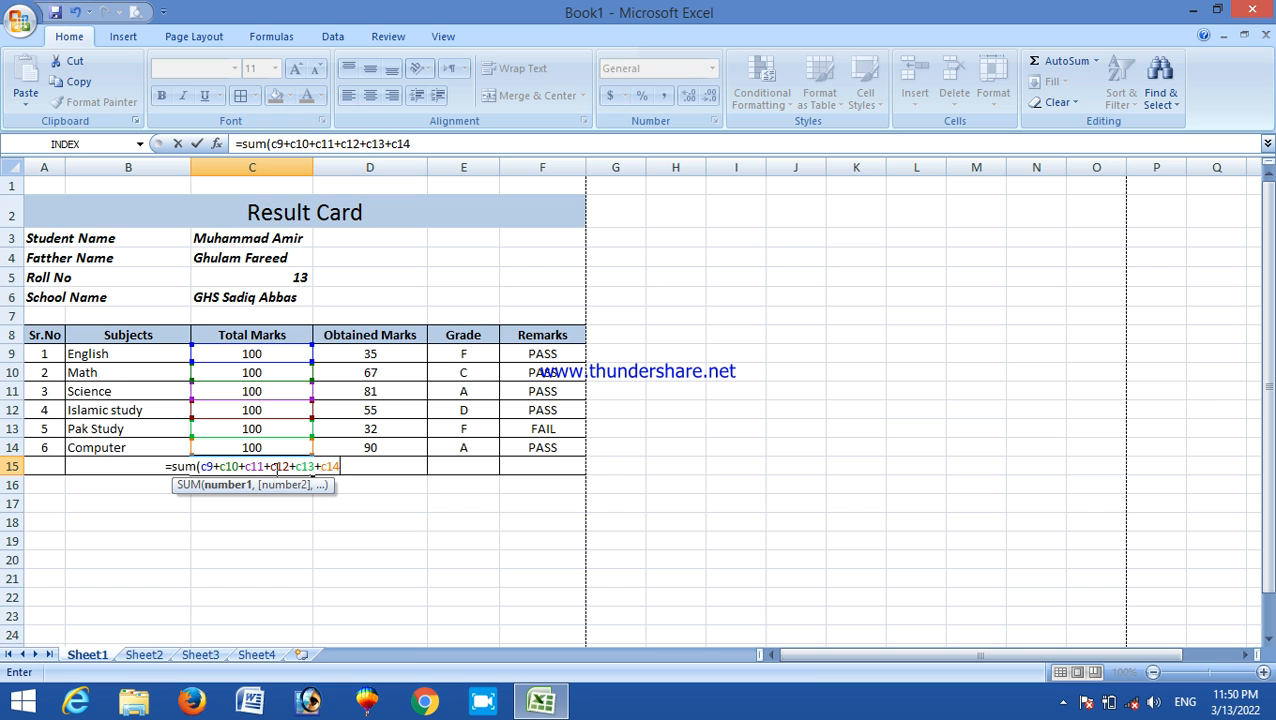
text())
key(Return)
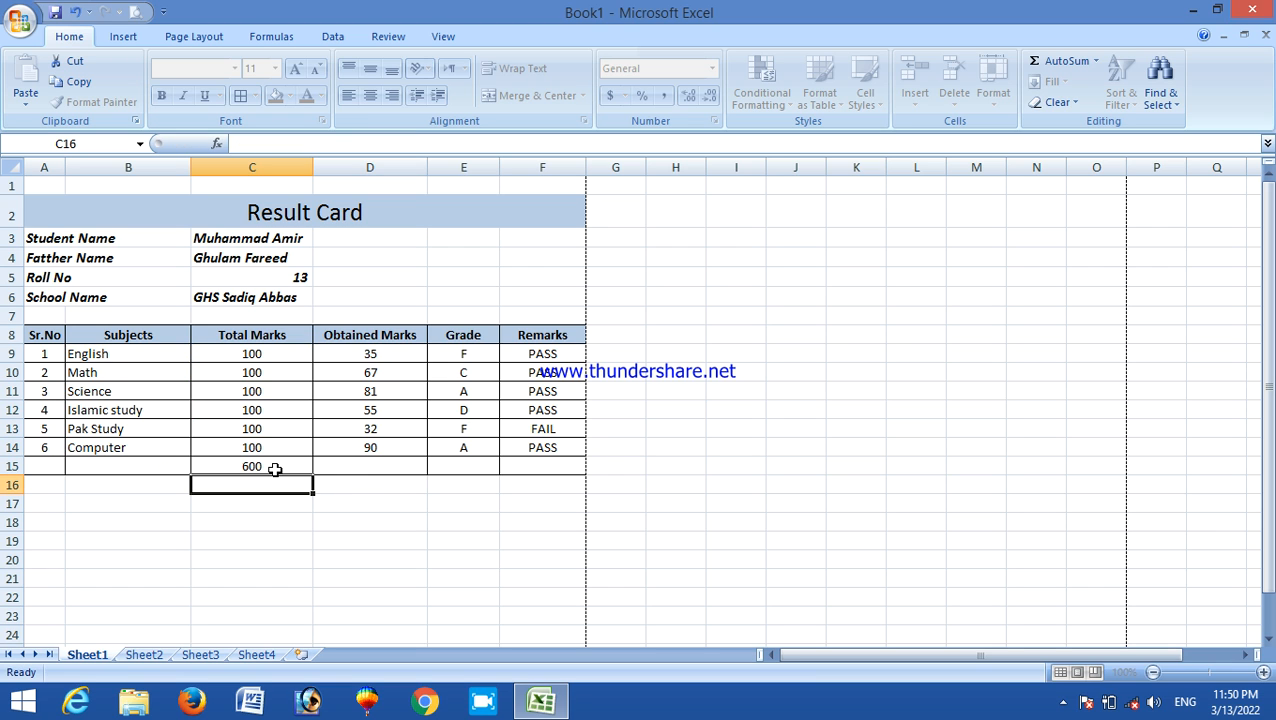
Clear the formula in C15 and total the Total Marks column again by applying AutoSum to C9:C15
click(275, 469)
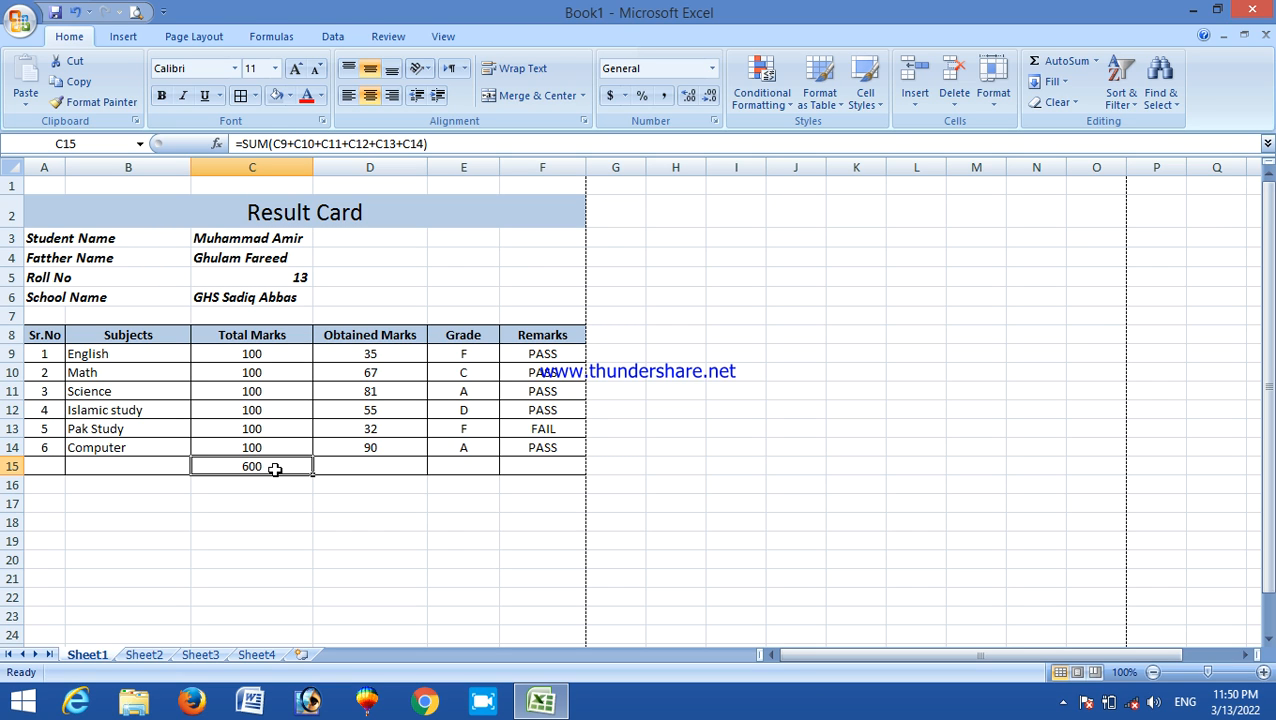
key(Delete)
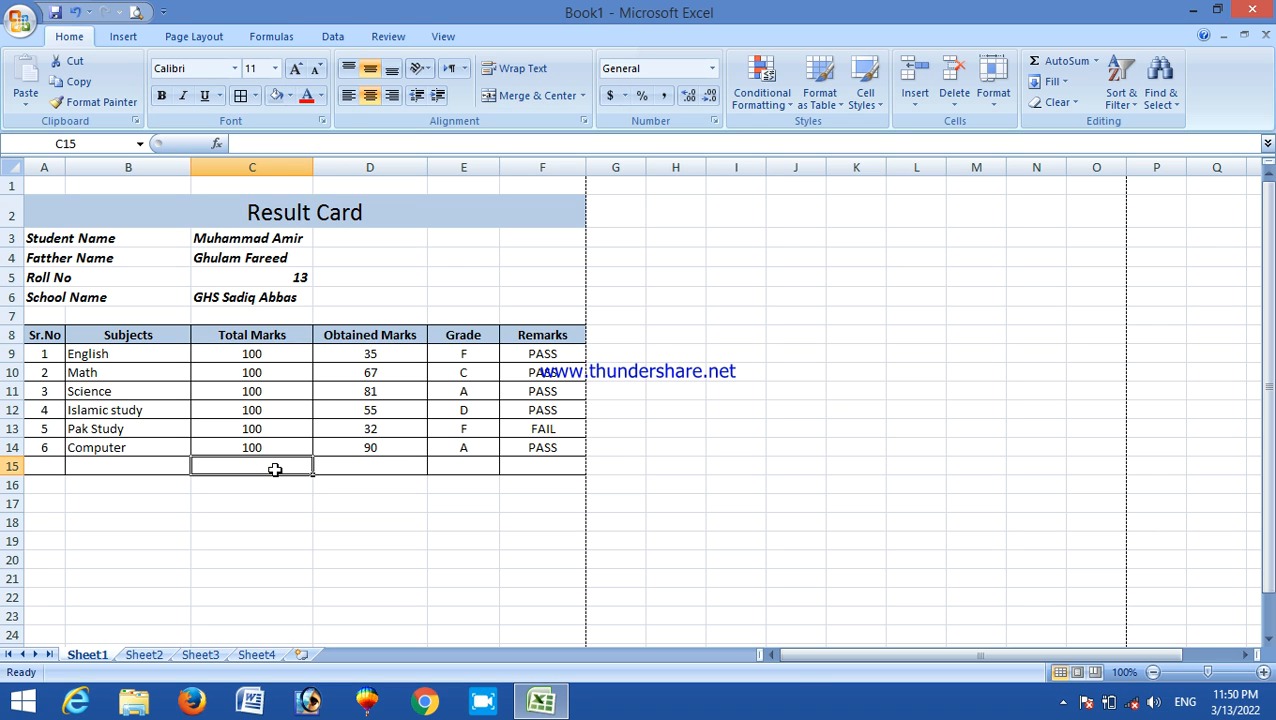
click(285, 352)
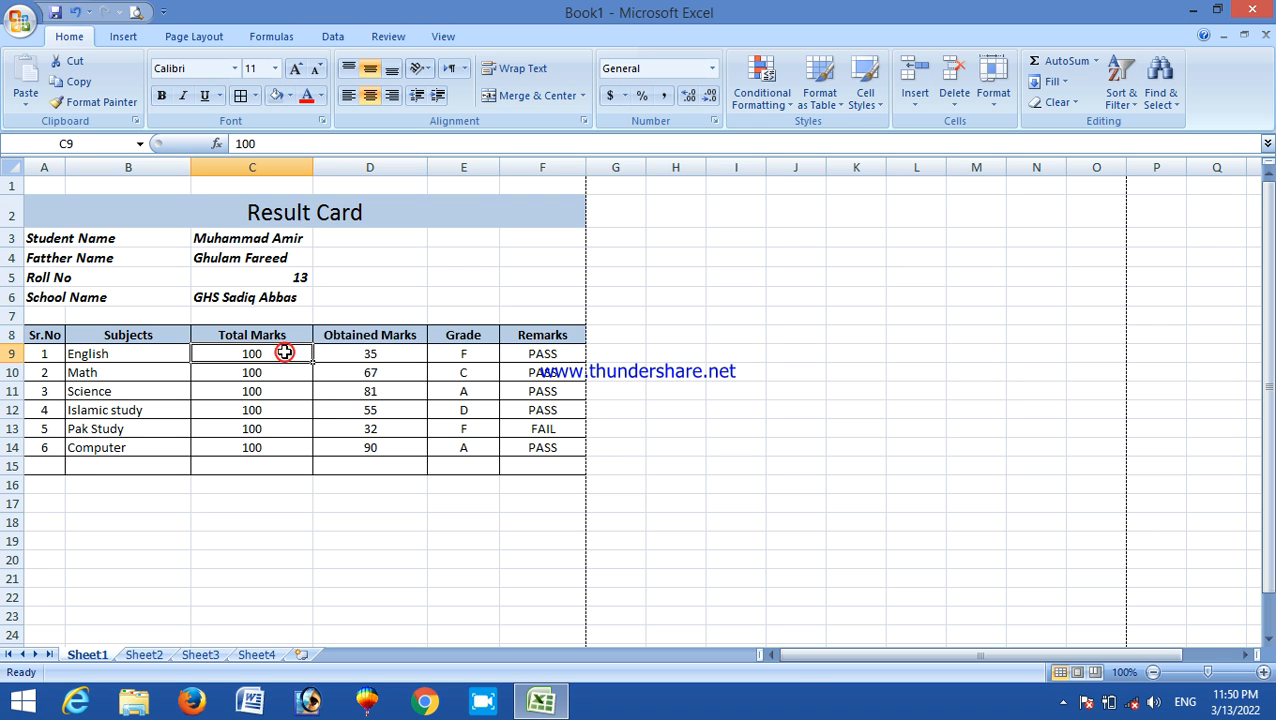
drag(285, 352, 278, 442)
click(276, 464)
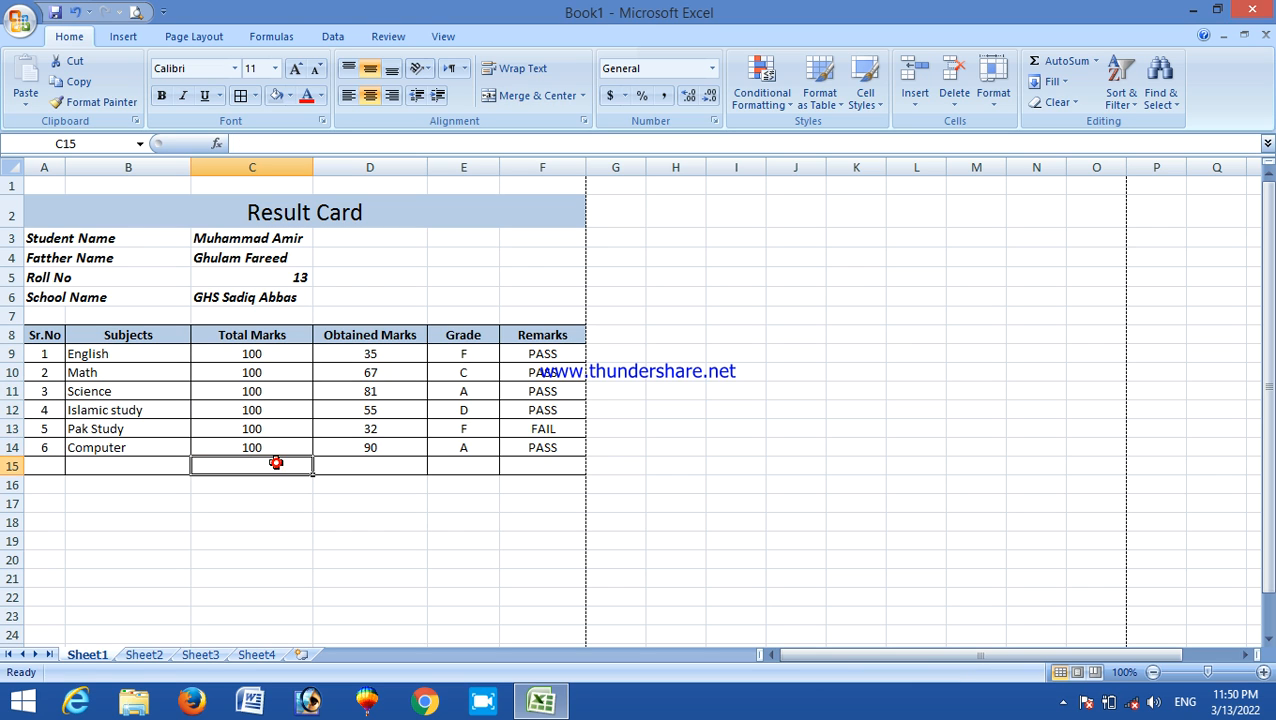
click(252, 353)
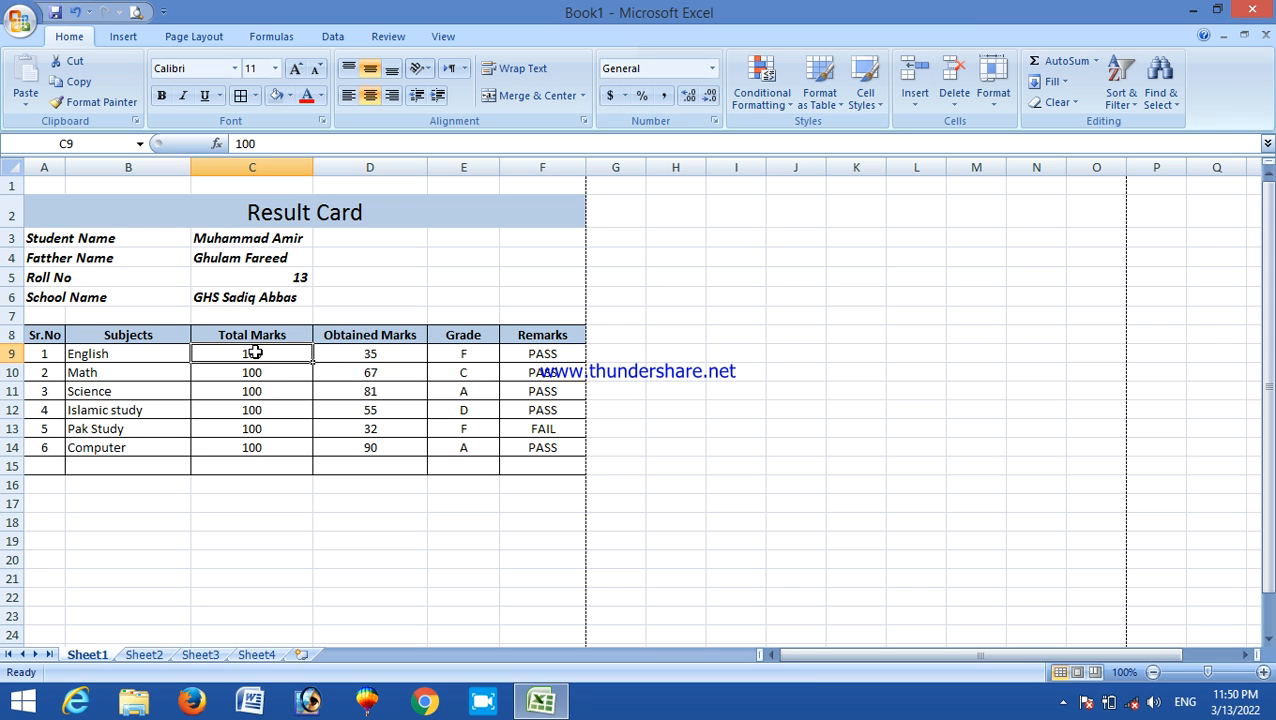
drag(255, 354, 262, 461)
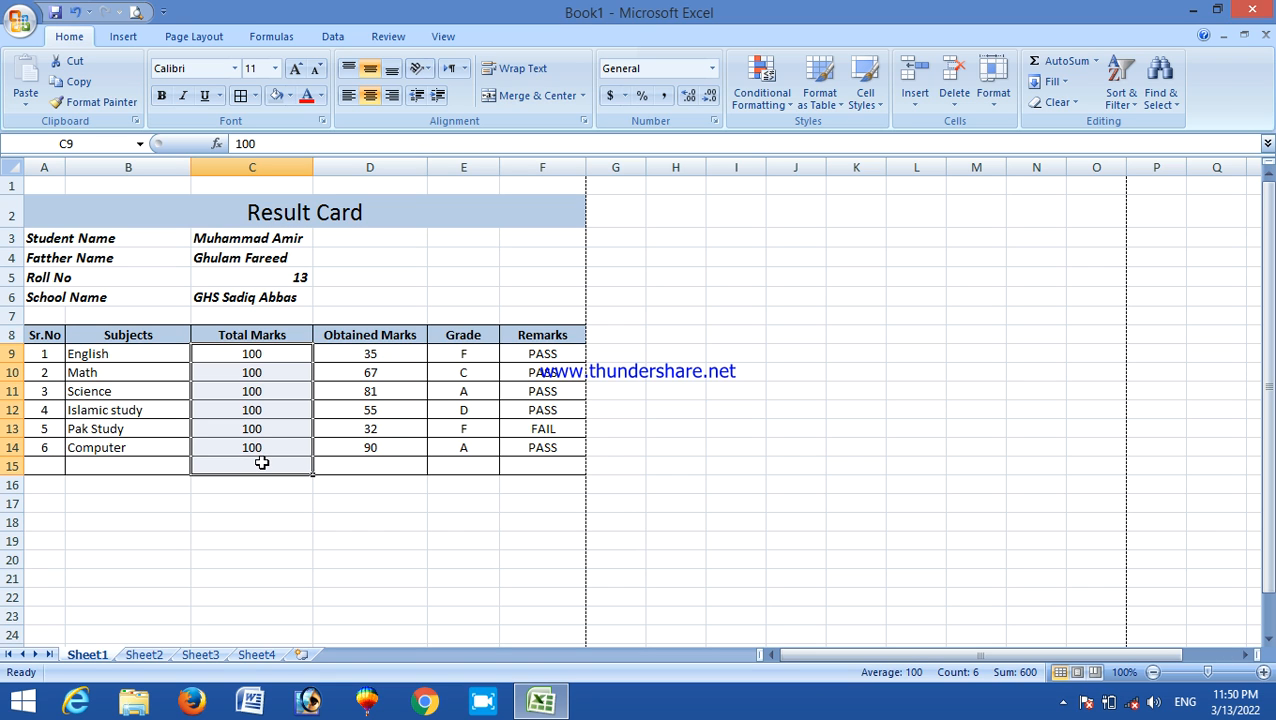
click(1047, 66)
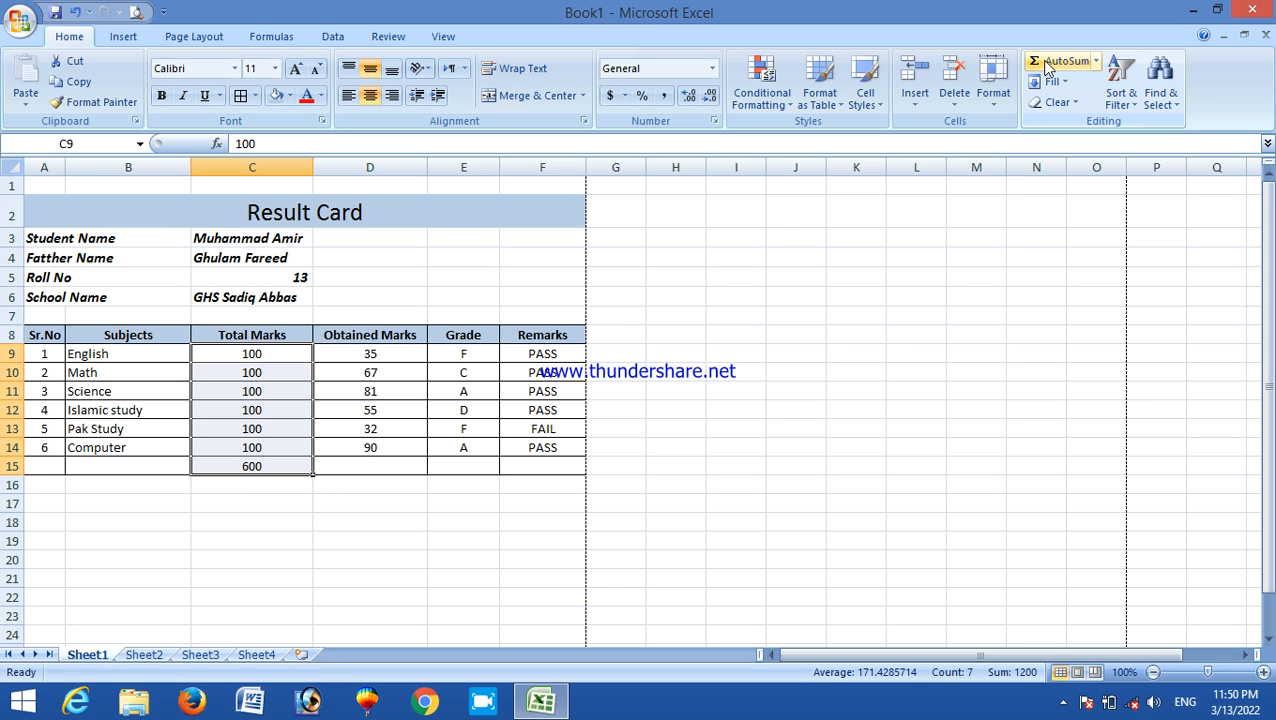
click(345, 526)
Replace the total in C15 with the range formula =sum(c9:c14)
click(283, 463)
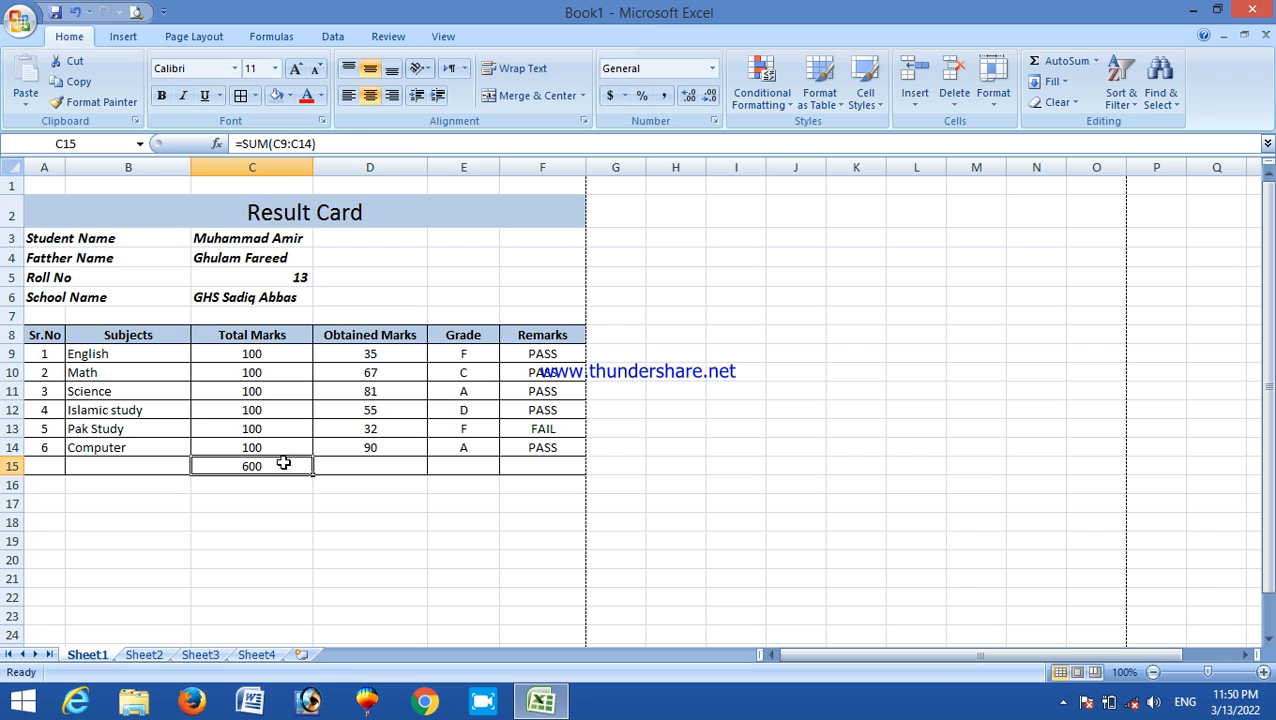
key(Delete)
text(=)
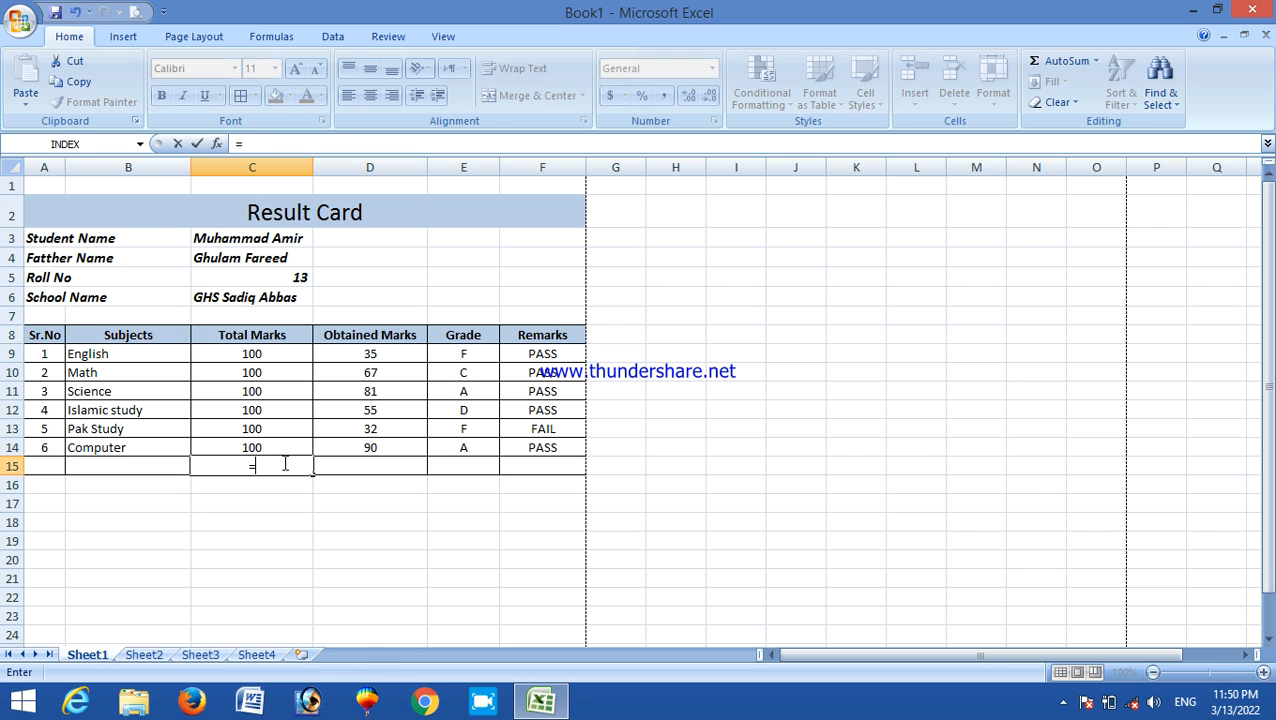
text(sum()
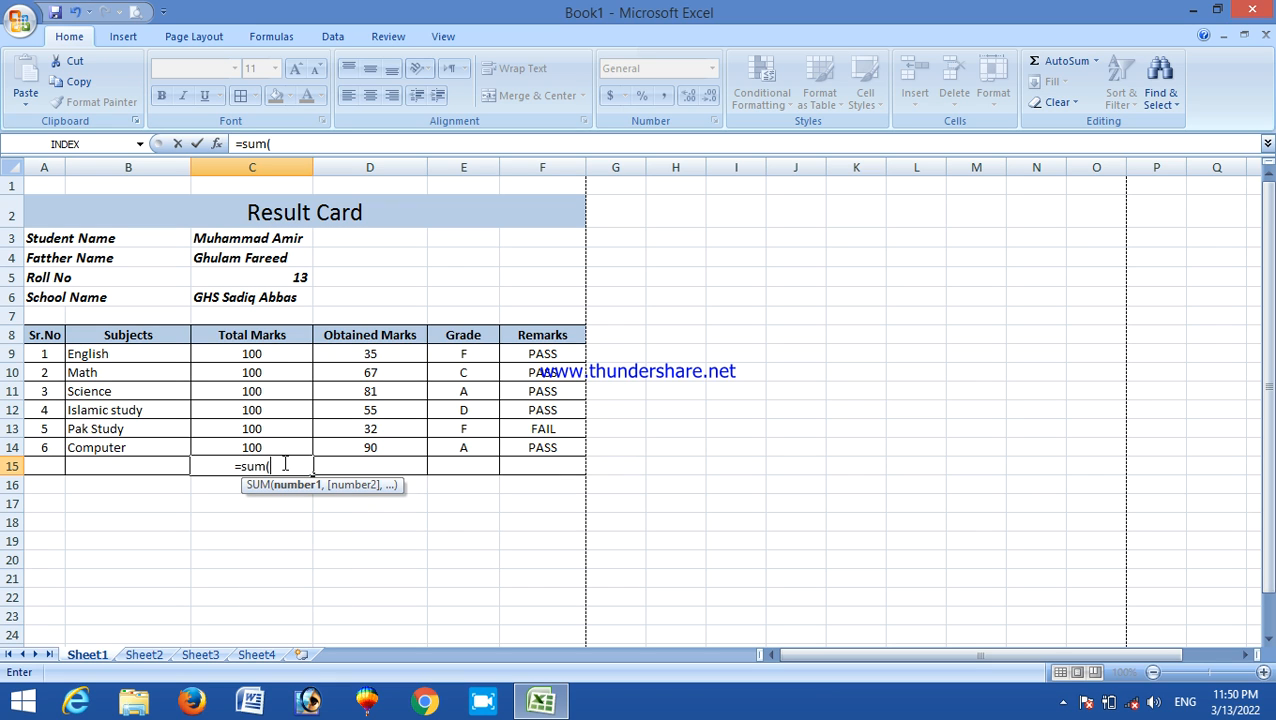
text(c11)
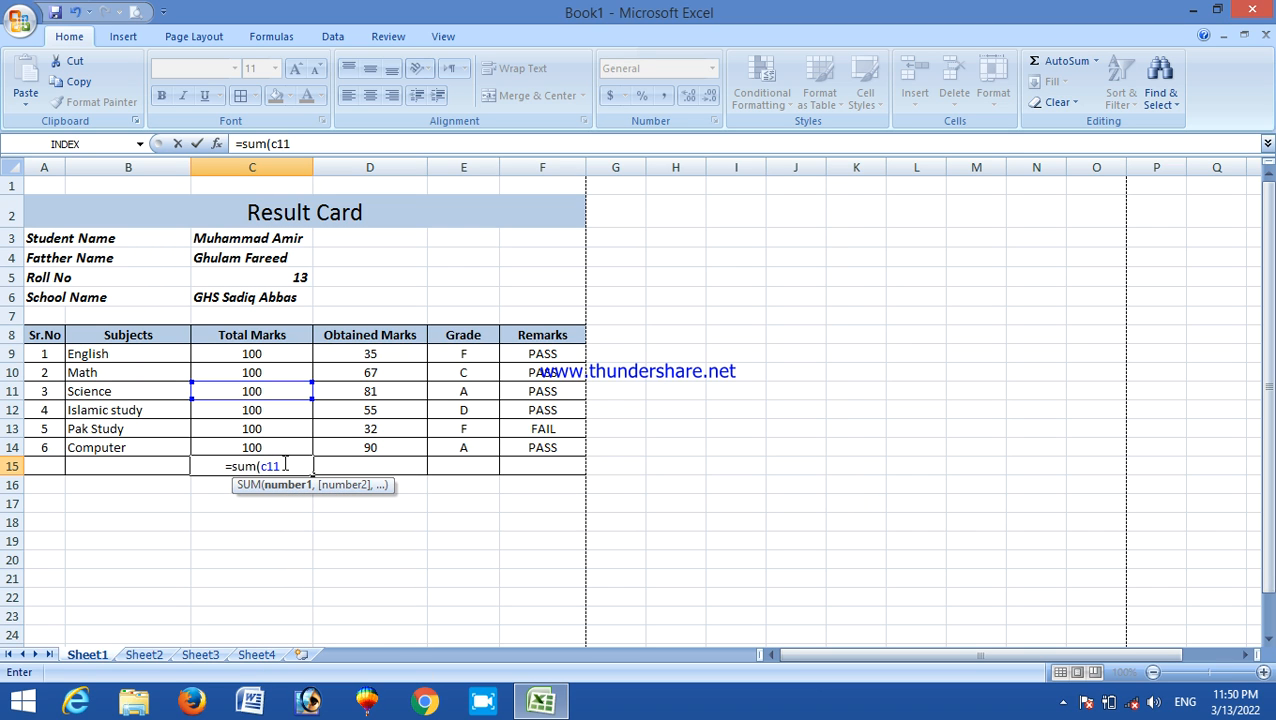
text(:)
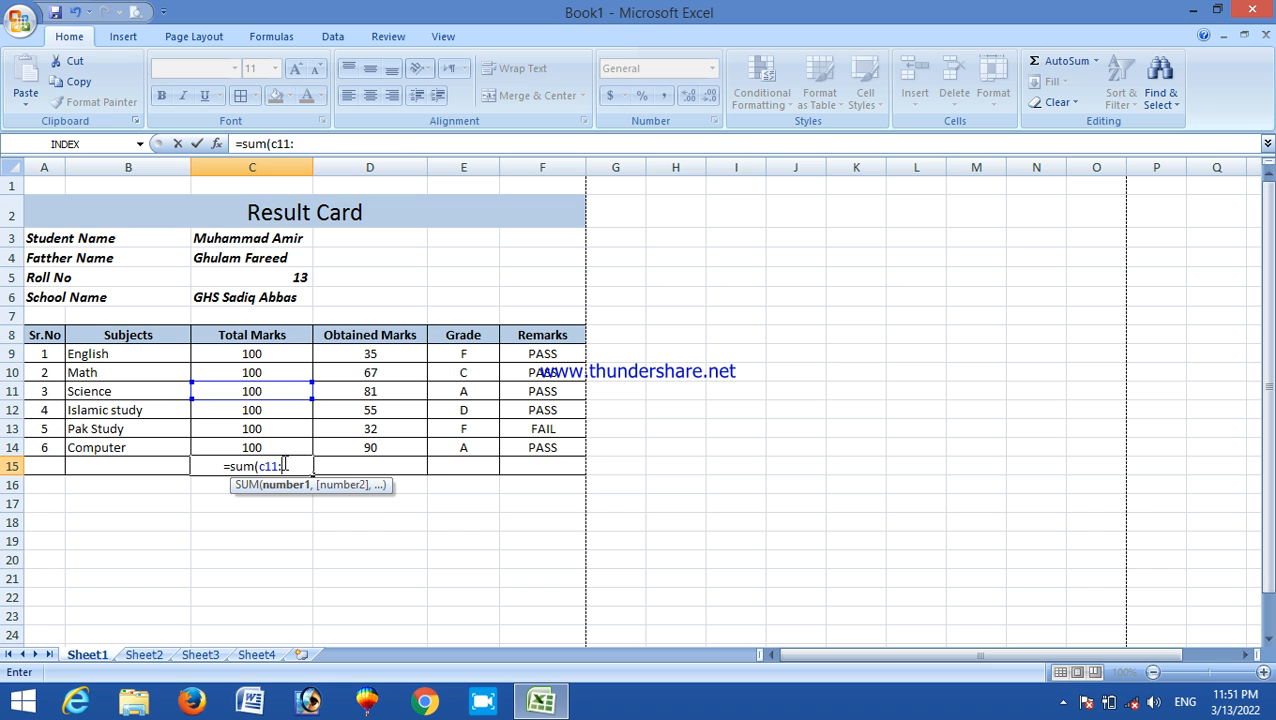
key(BackSpace)
key(BackSpace)
key(BackSpace)
key(Escape)
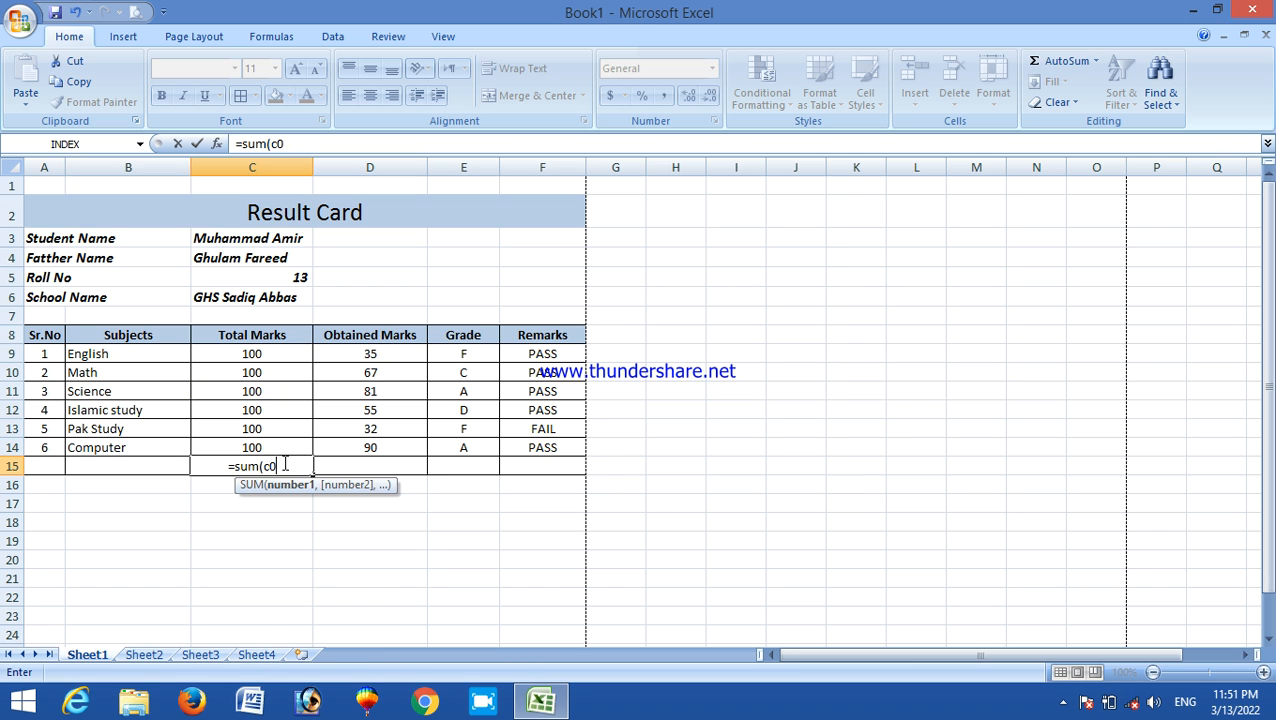
text(9:)
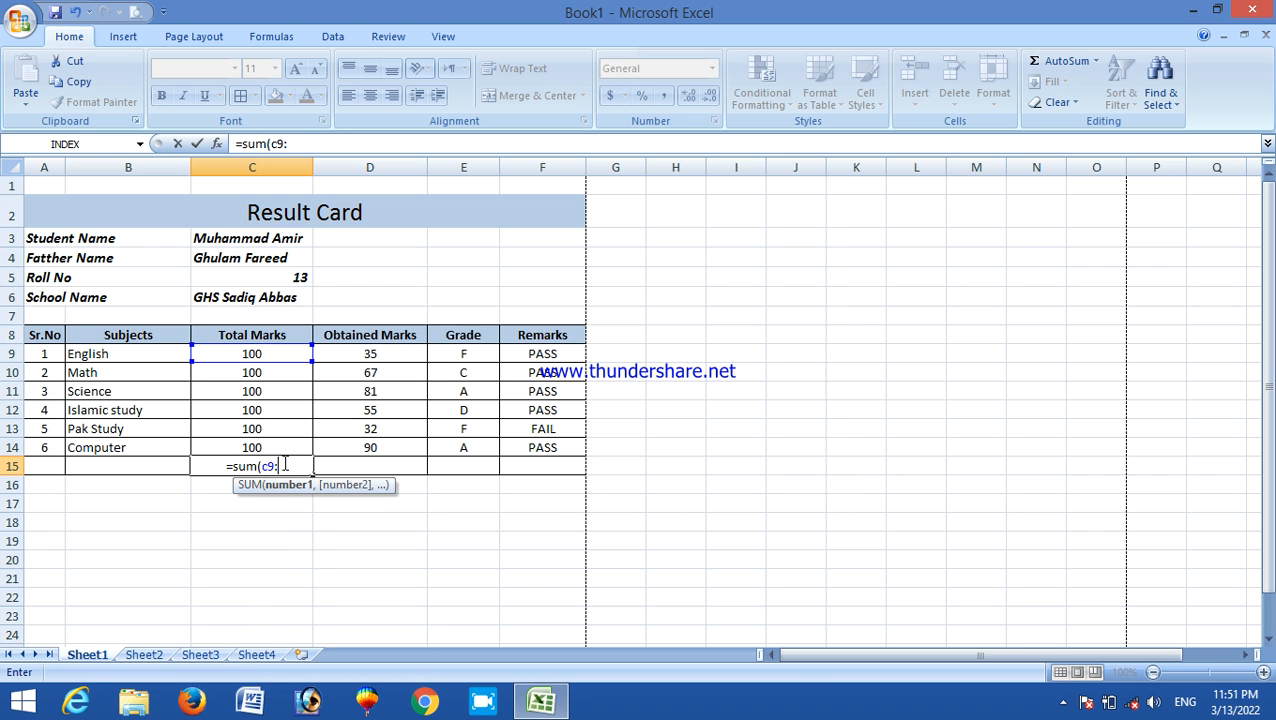
text(c)
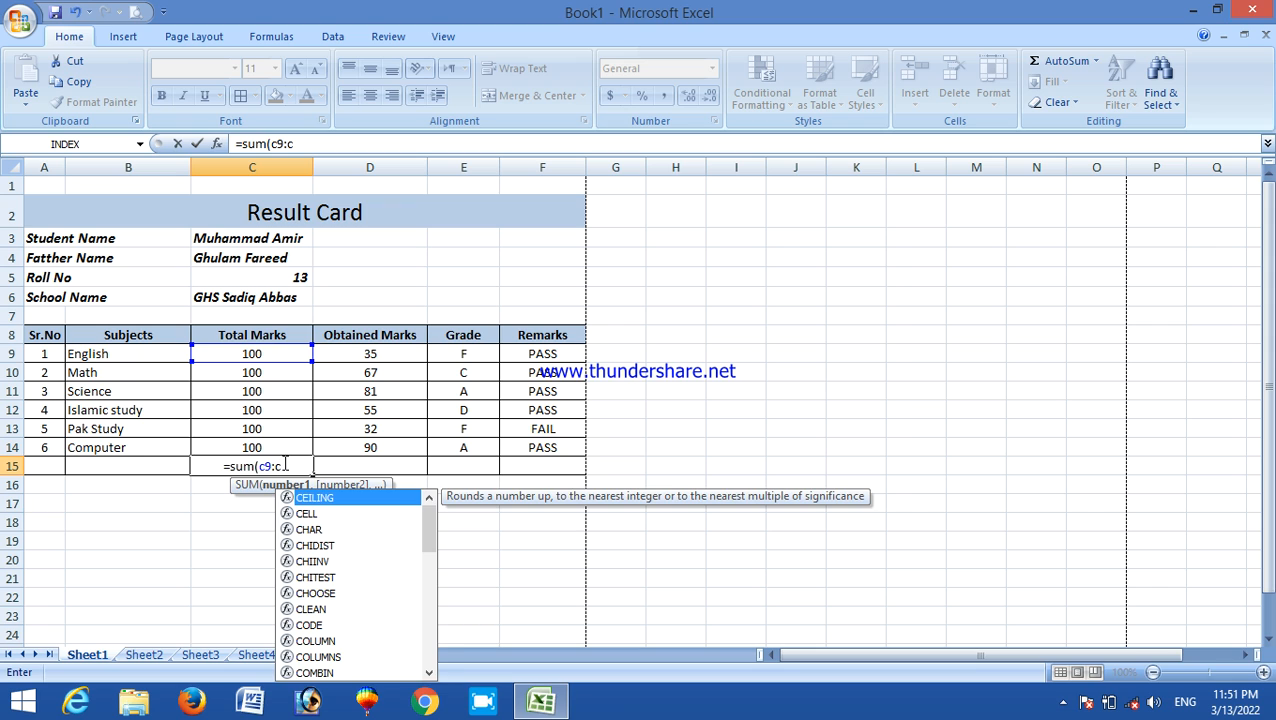
text(14)
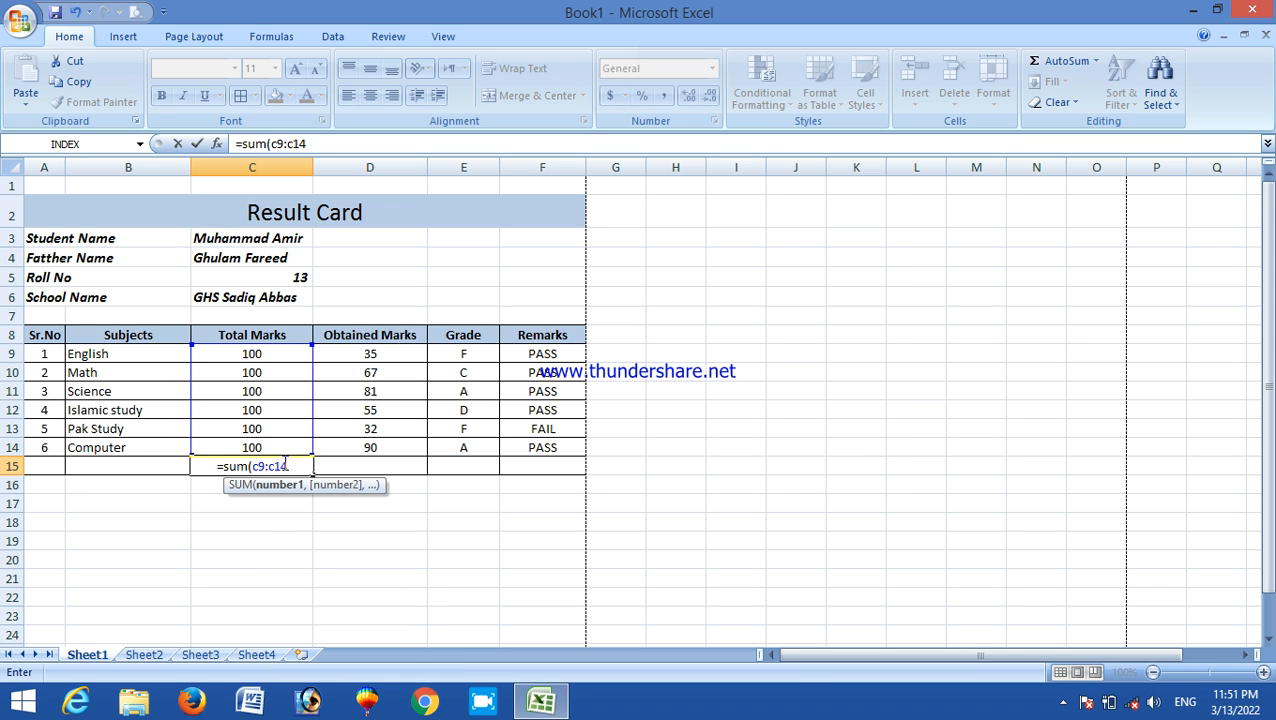
text())
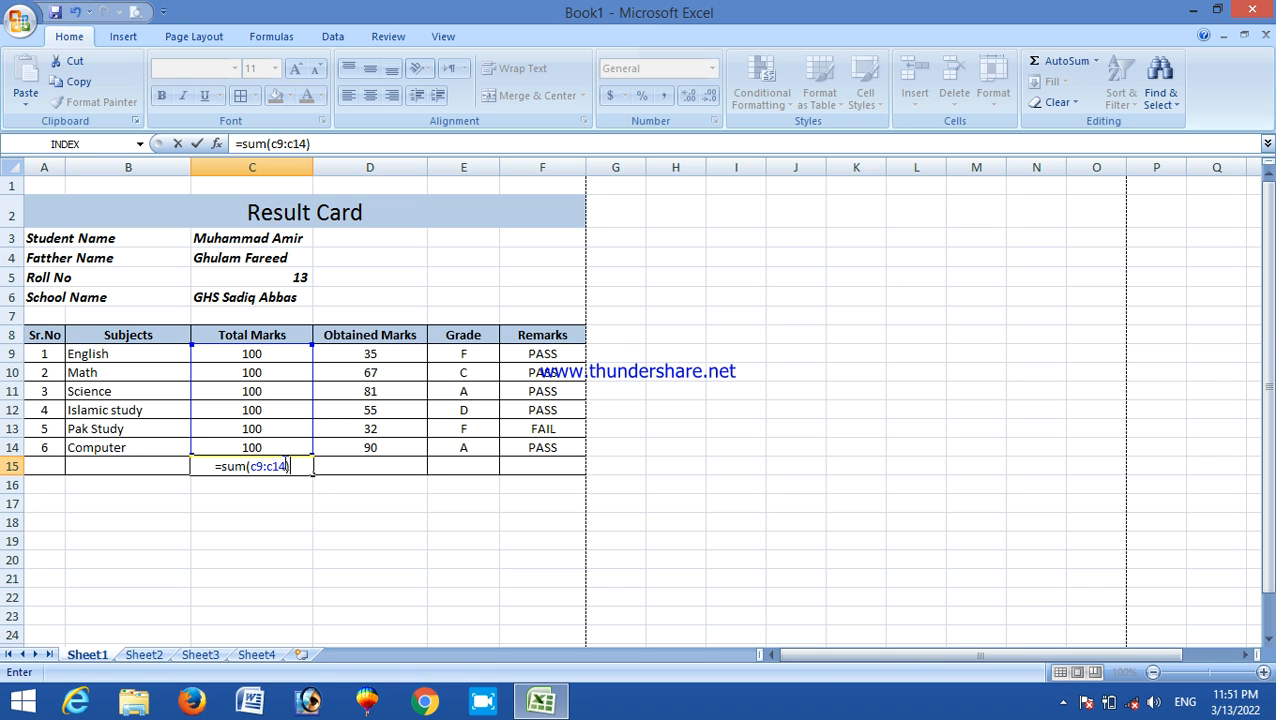
key(Return)
click(284, 463)
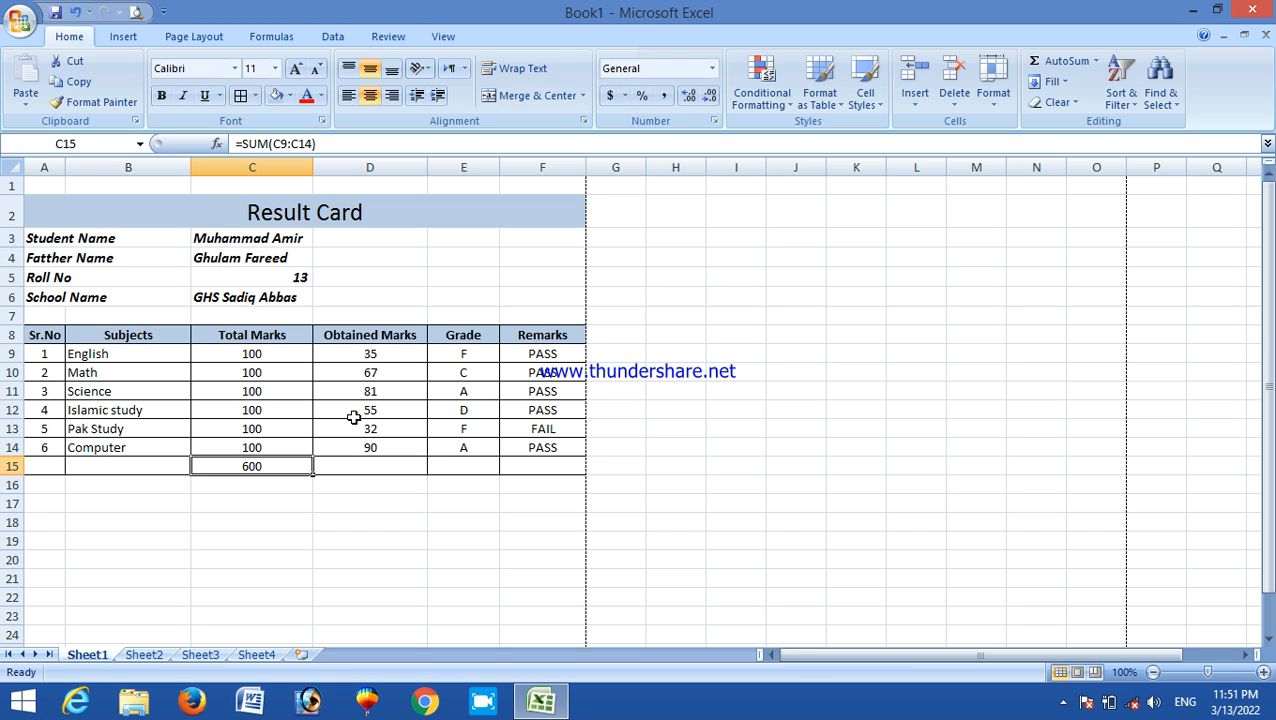
Total the Obtained Marks column in D15 by applying AutoSum to D9:D15
drag(380, 353, 380, 456)
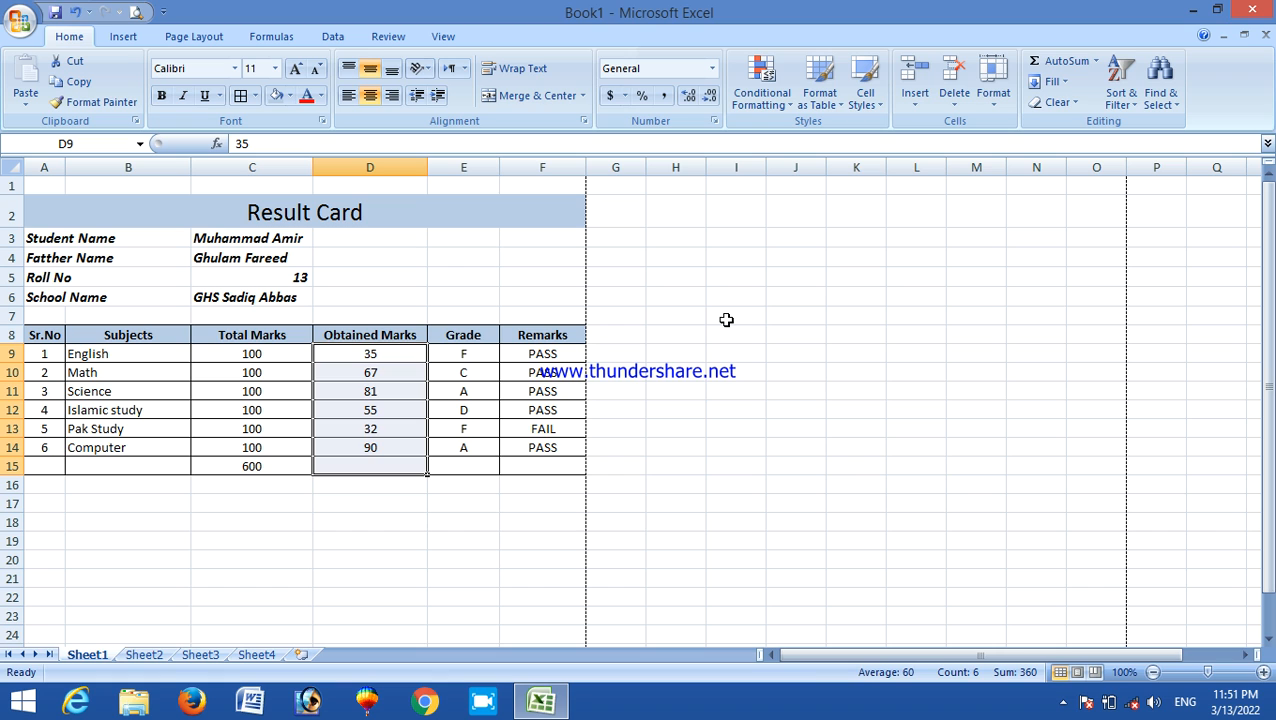
click(1056, 64)
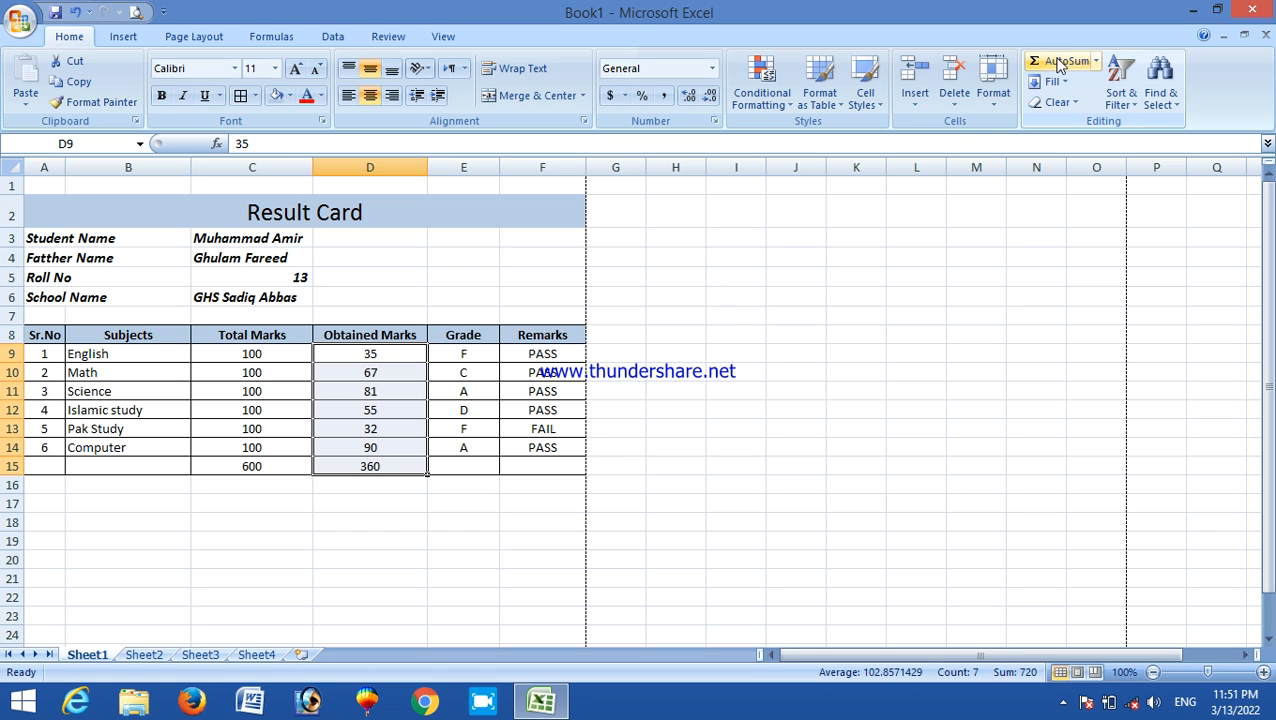
click(497, 529)
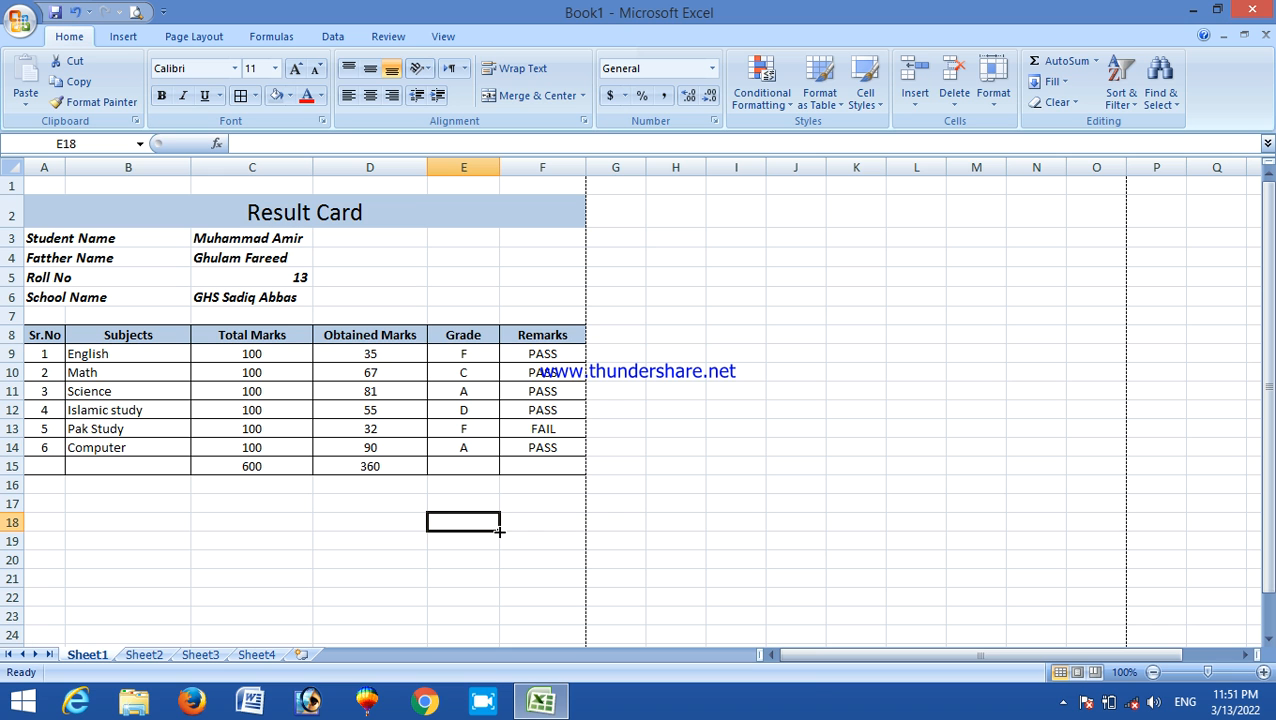
Check the result card in print preview and return to the worksheet
key(ctrl+s)
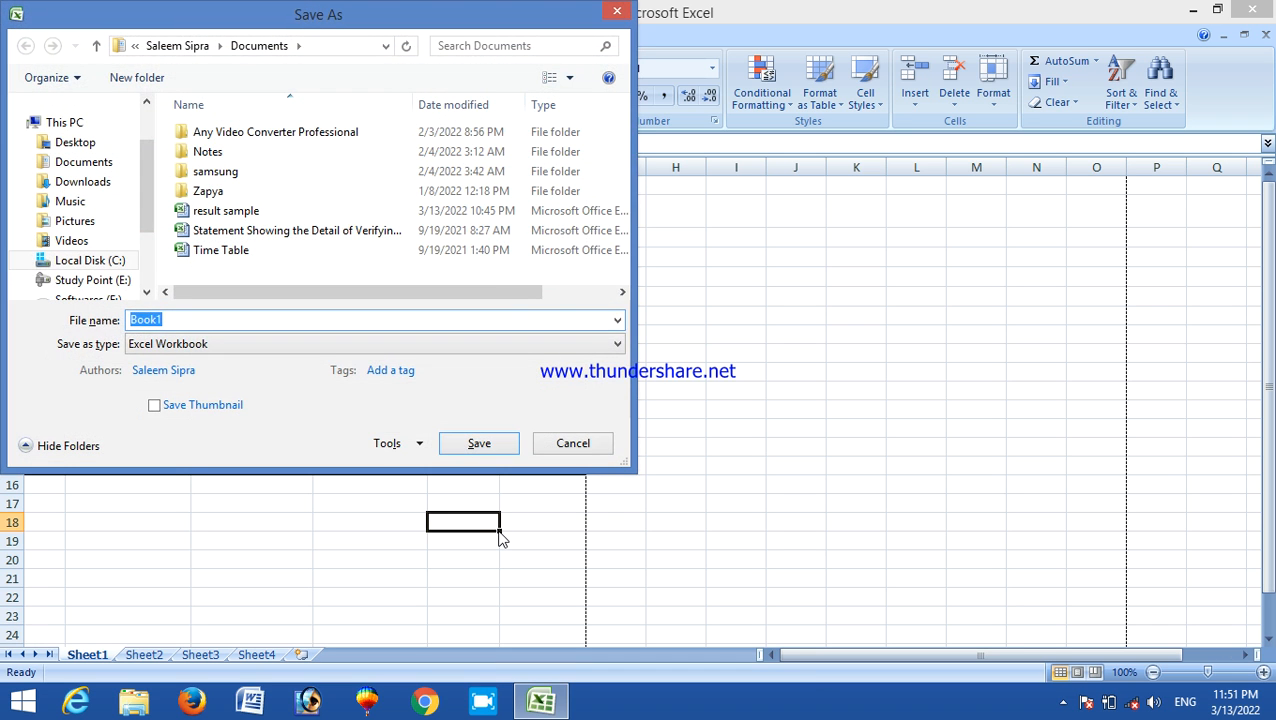
key(Escape)
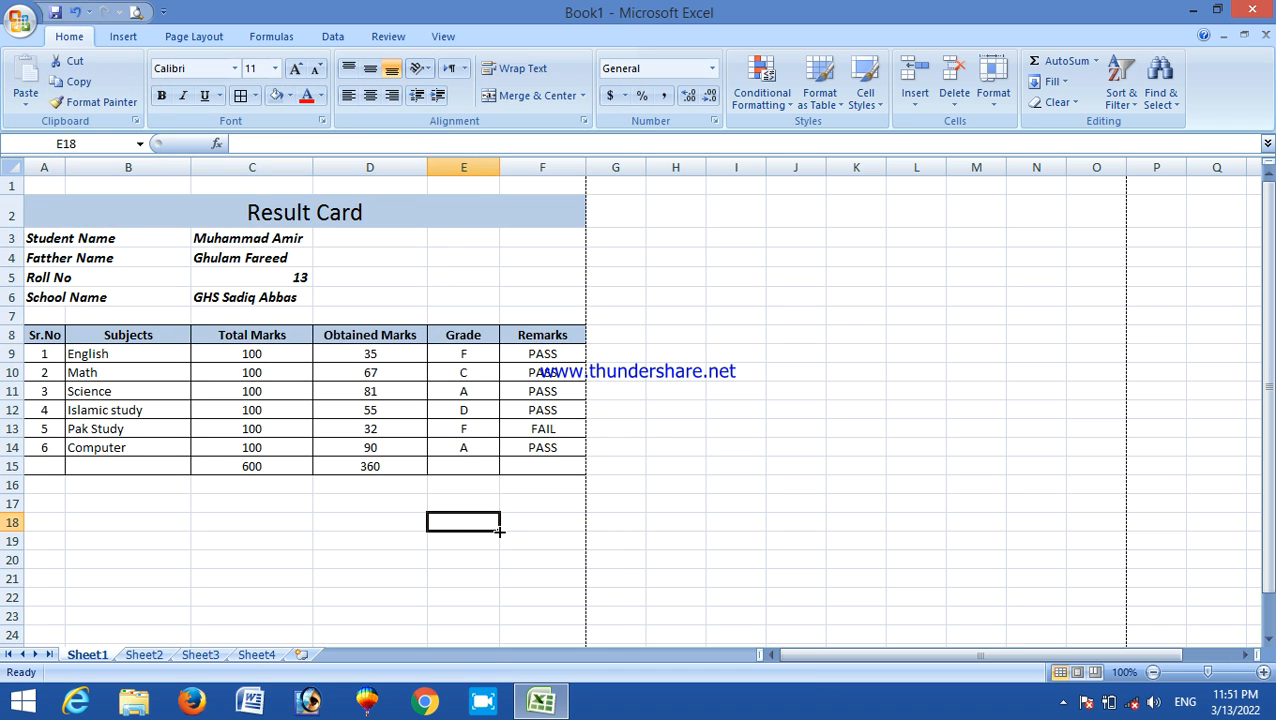
click(139, 15)
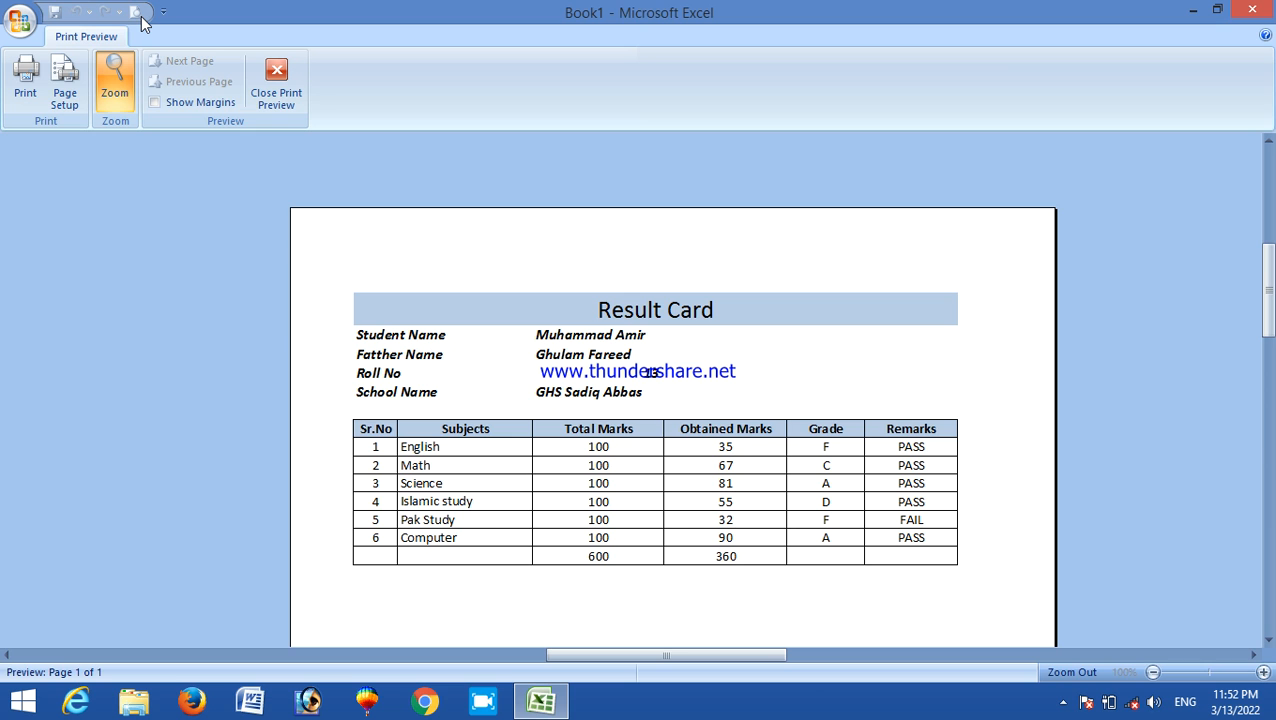
click(276, 85)
click(724, 468)
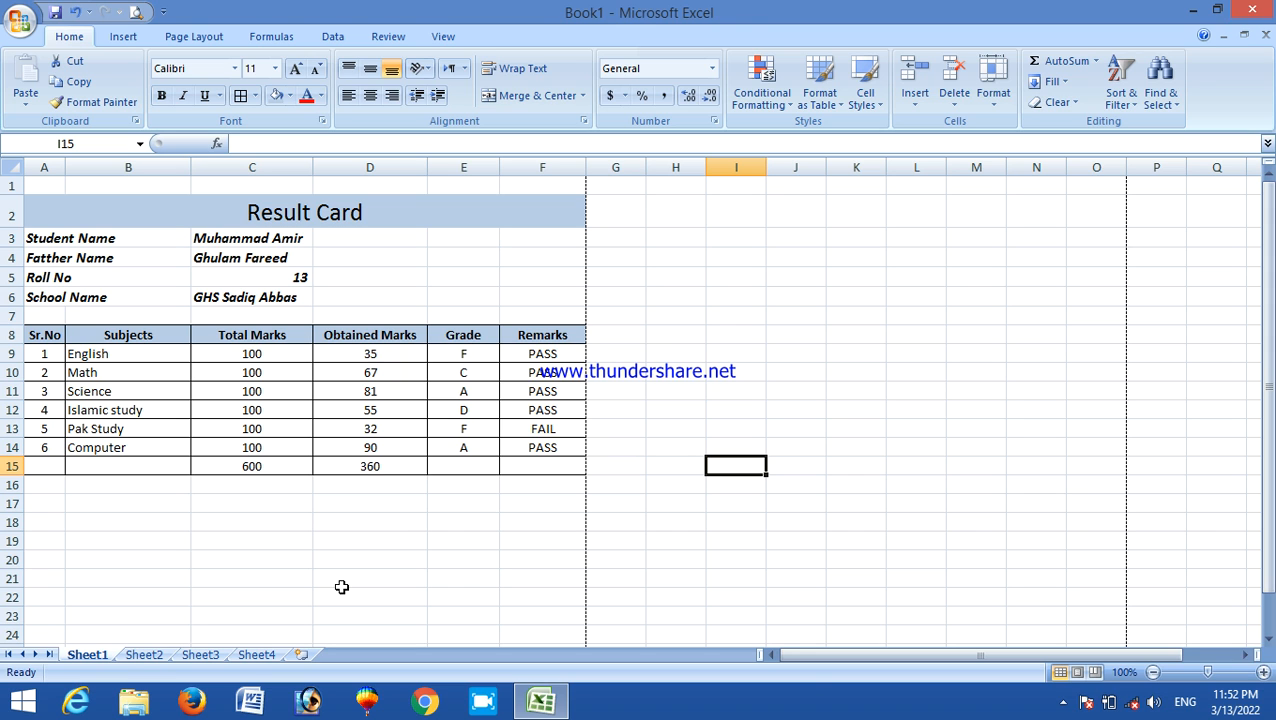
Open the recent workbook "result sample" and examine the percentage formula in E16 below its Grand Total row
click(12, 30)
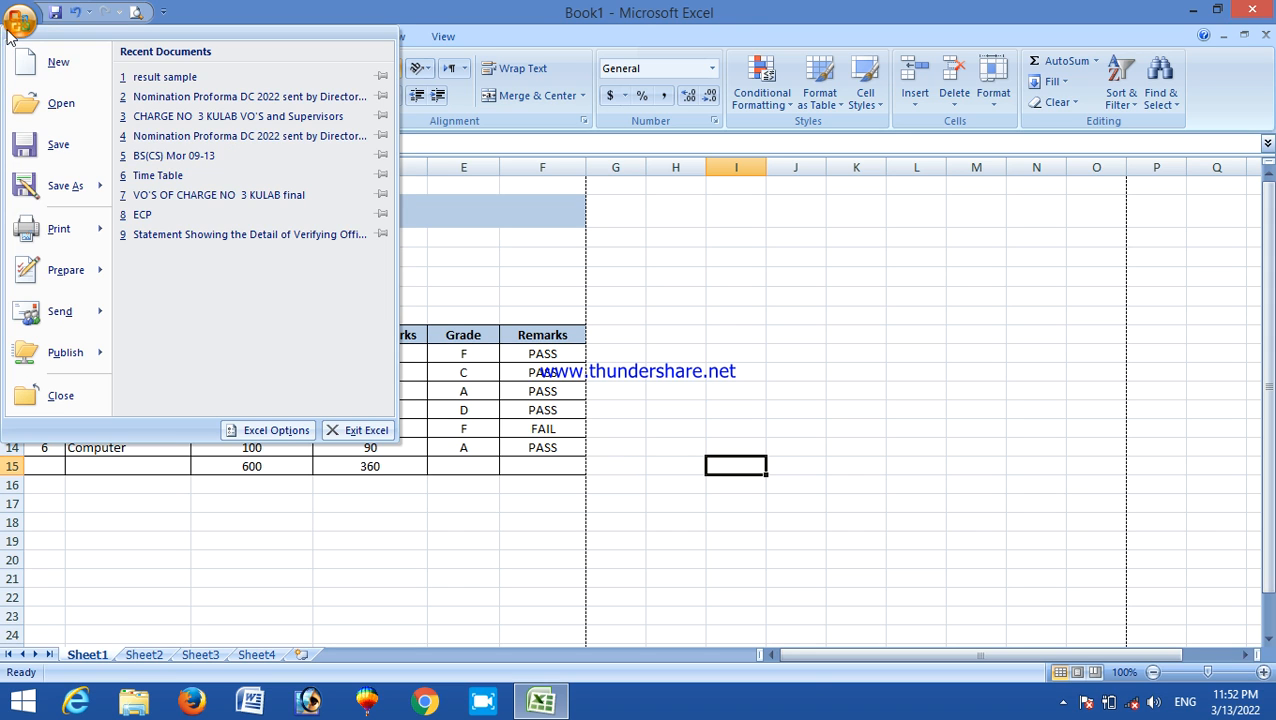
click(163, 80)
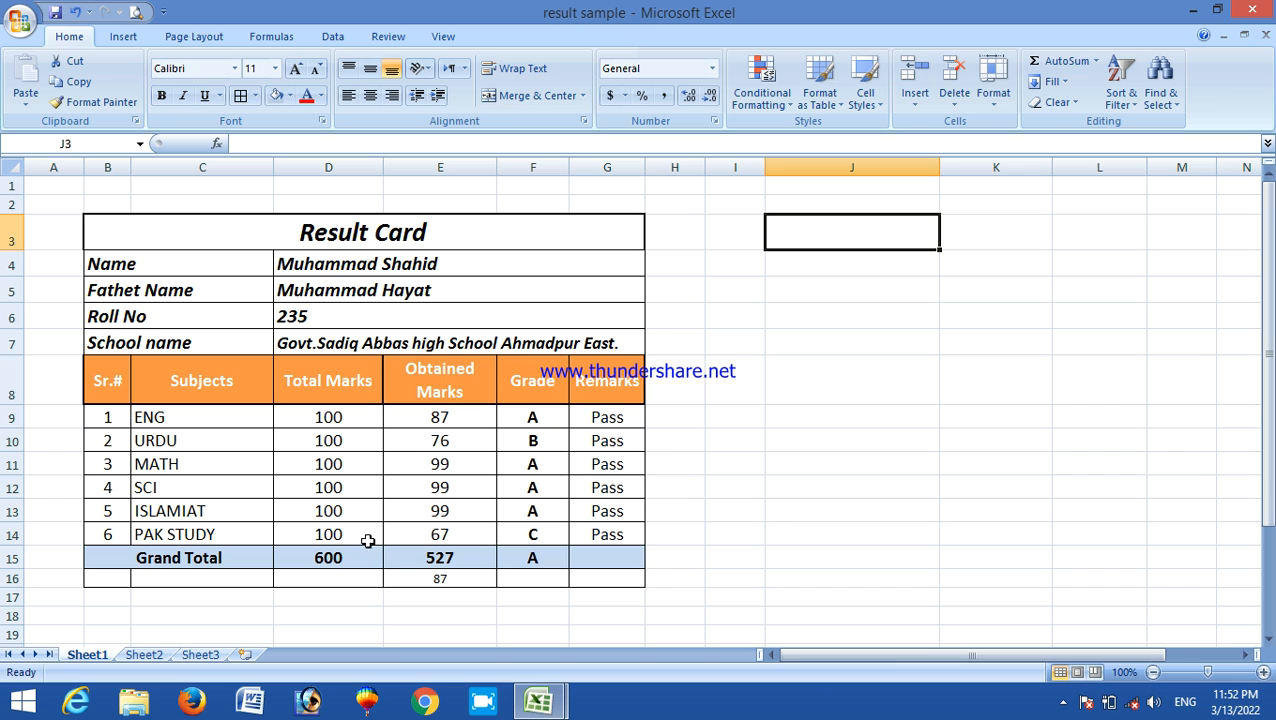
click(455, 579)
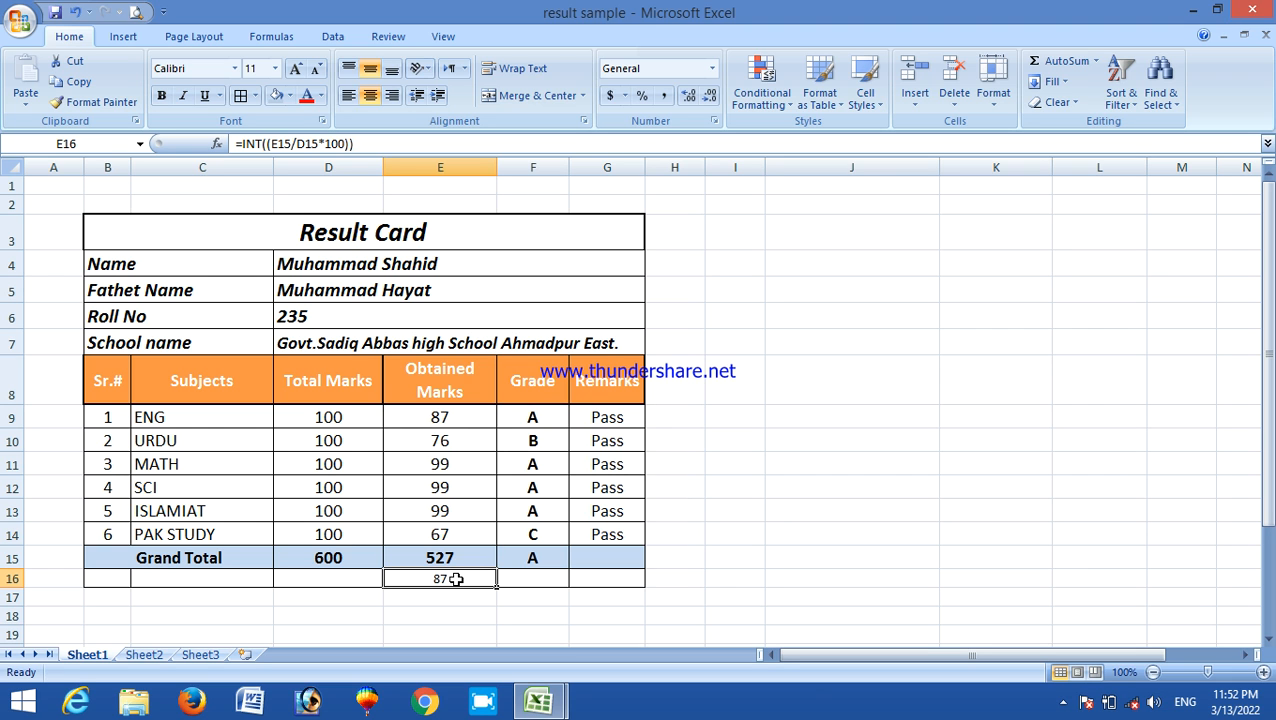
Switch back to Book1 and calculate the percentage in D16 with the formula =(D15/C15*100)
mouse_move(540, 700)
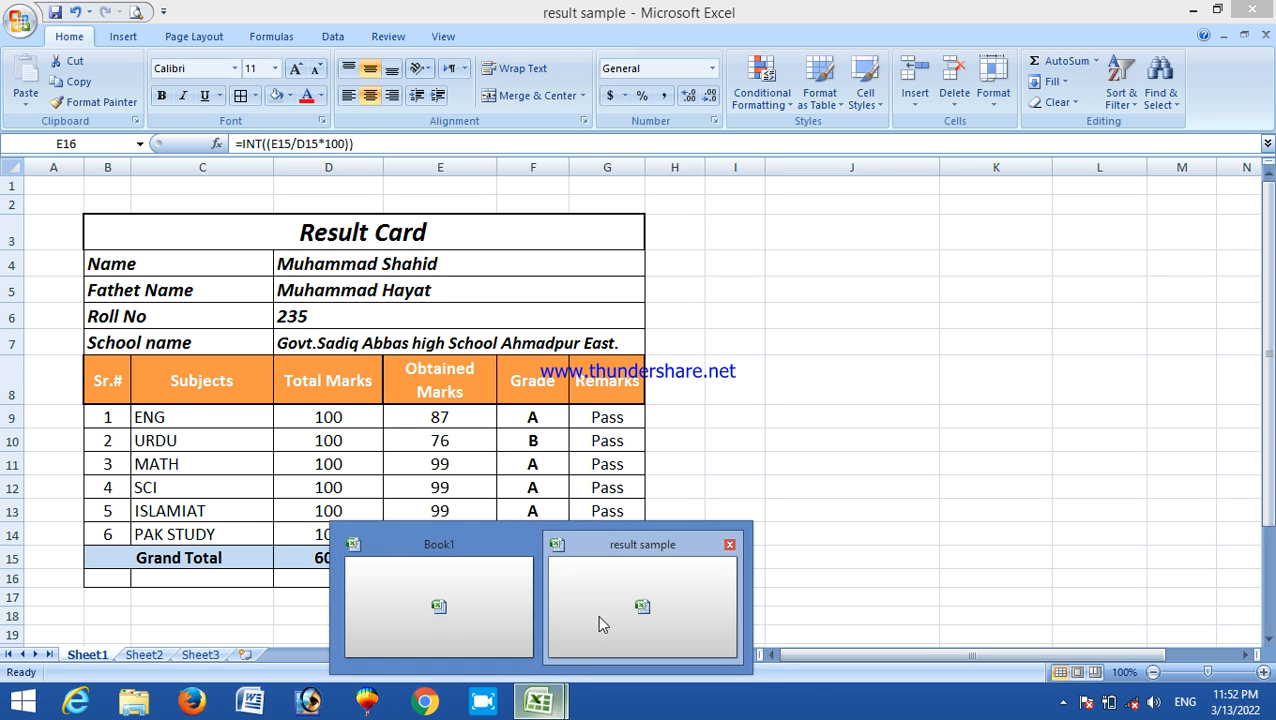
click(471, 616)
click(383, 487)
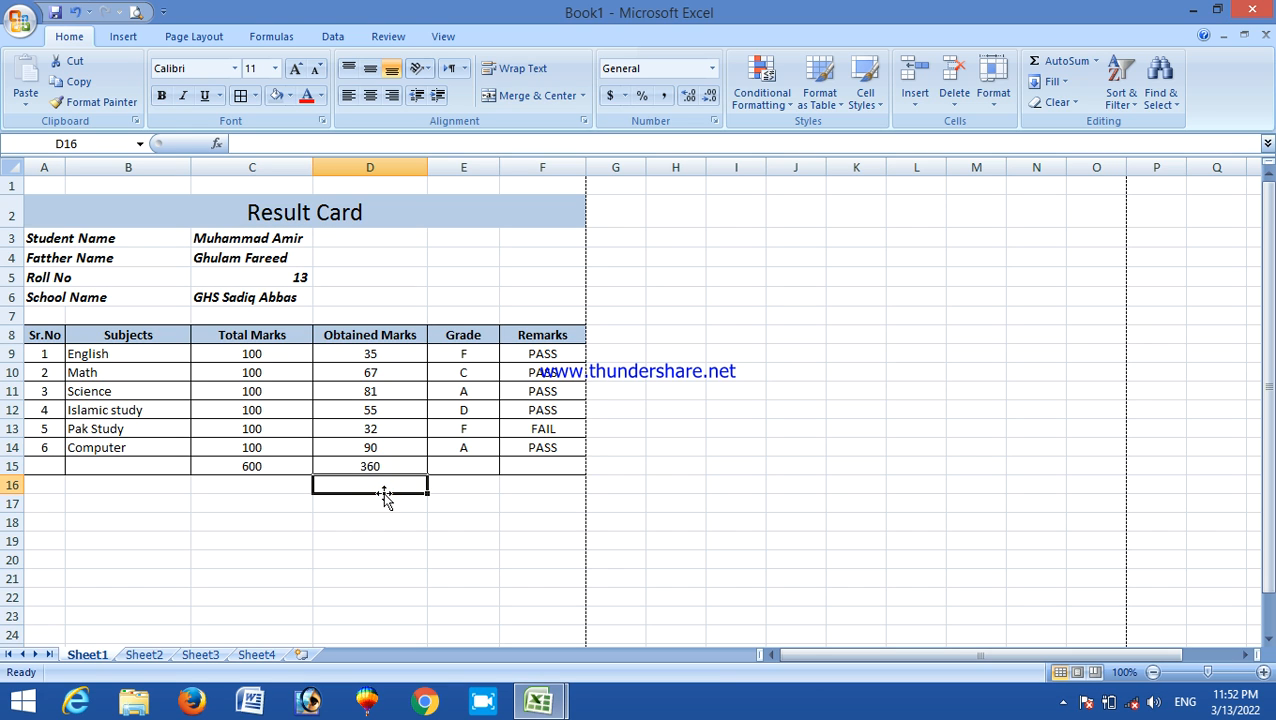
text(=)
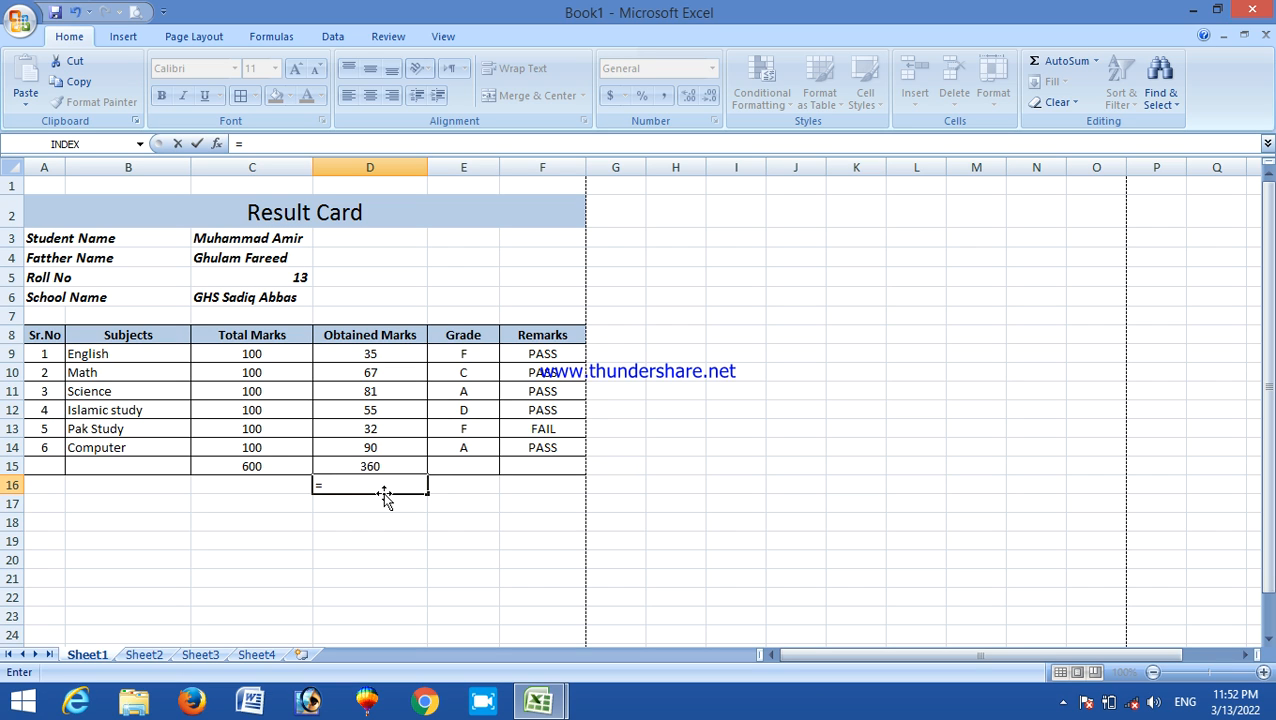
text(()
click(375, 465)
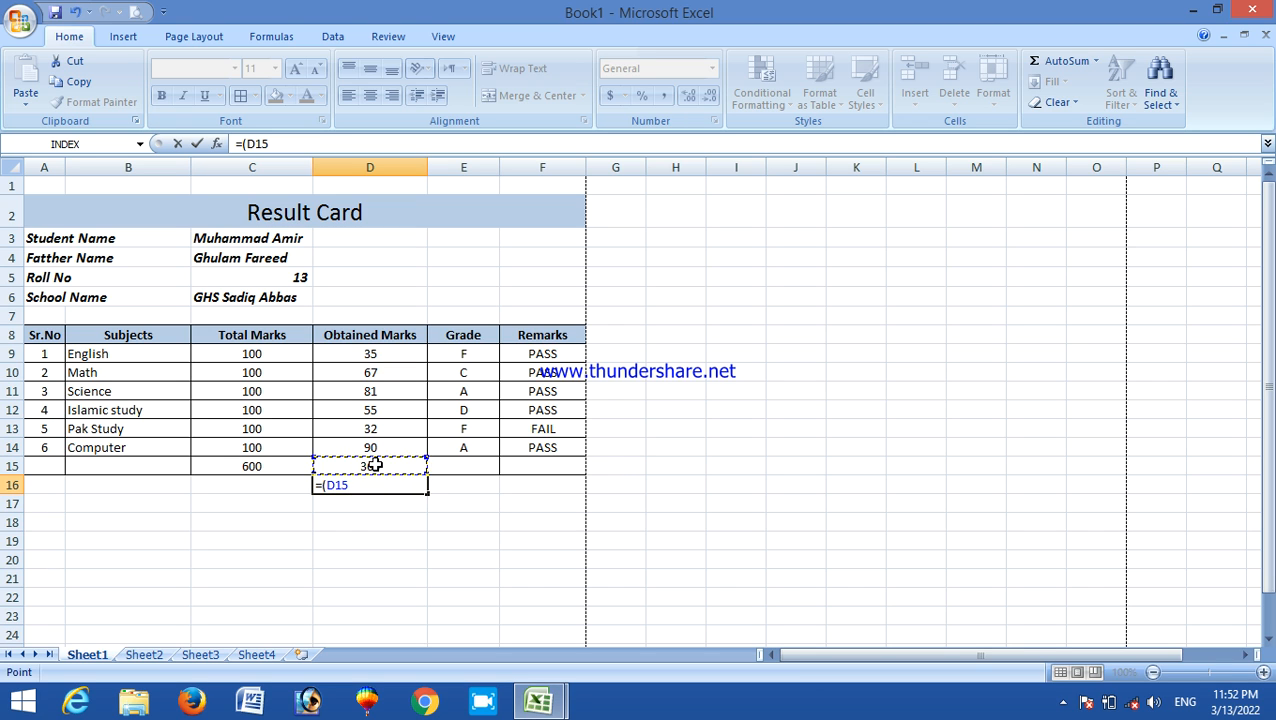
text(/)
click(283, 470)
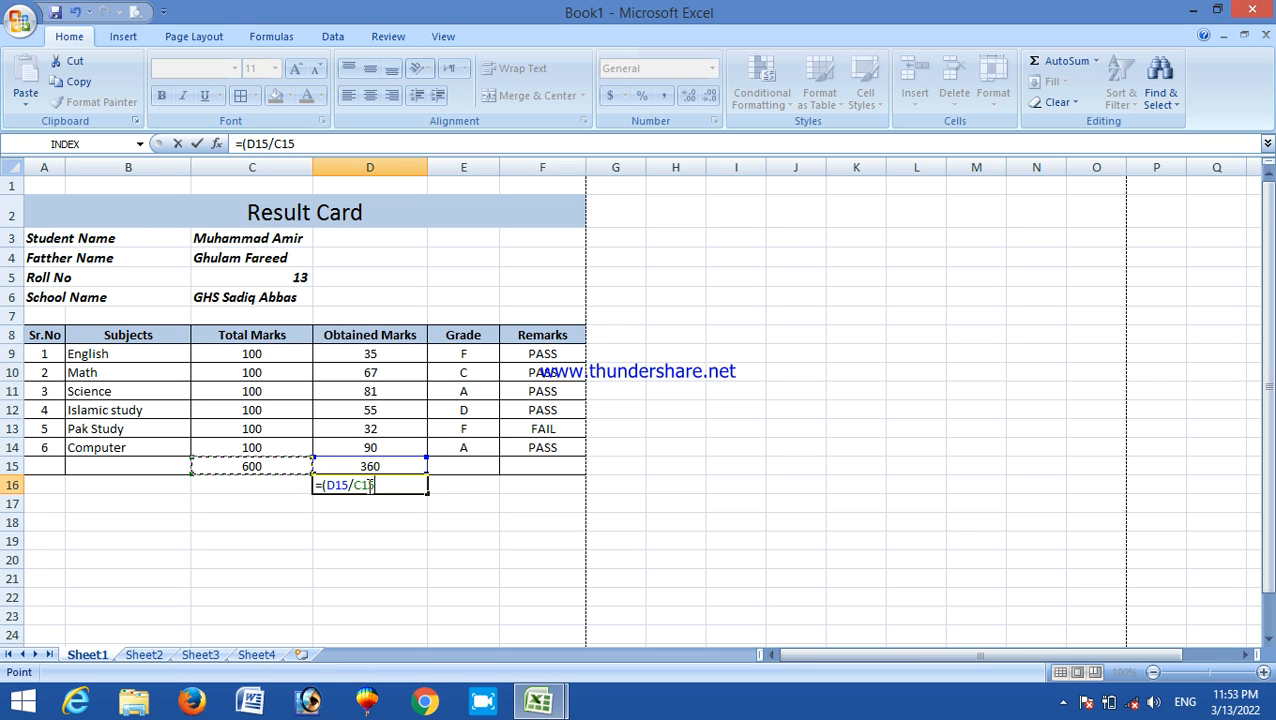
text(*100))
key(Return)
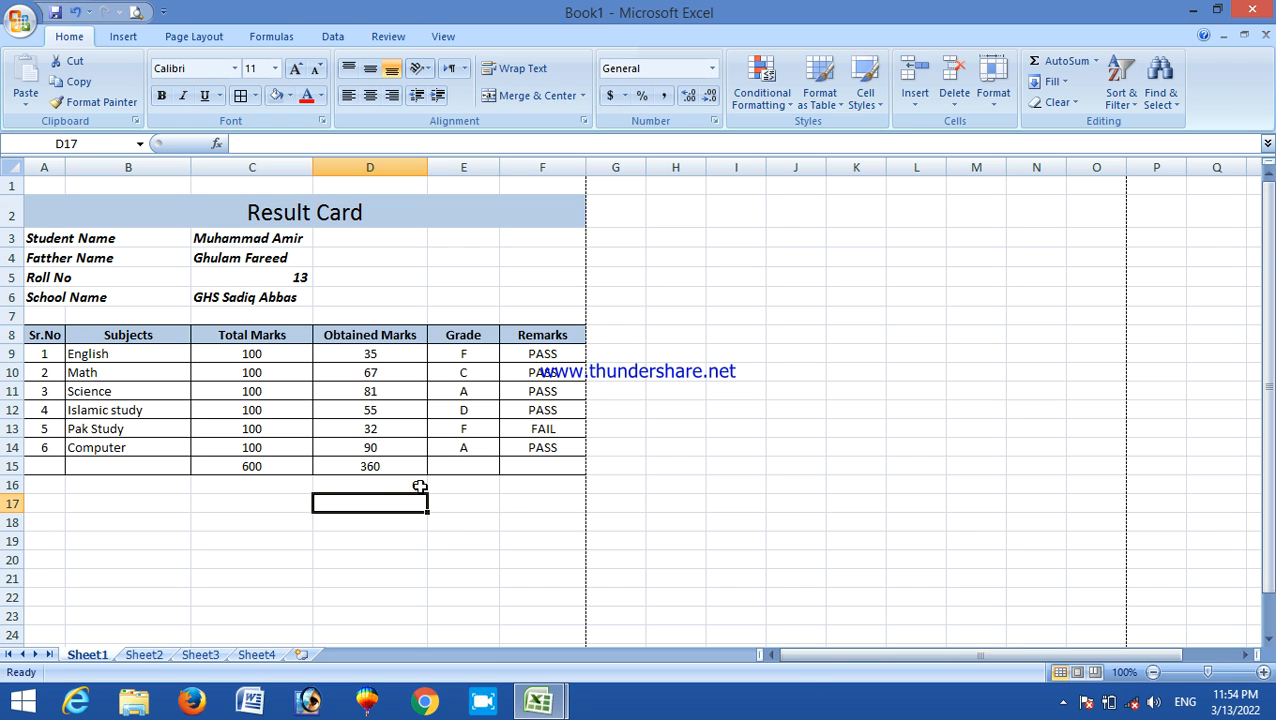
Set the English obtained marks in D9 to 98 and check the formulas in D16 and C15
click(372, 356)
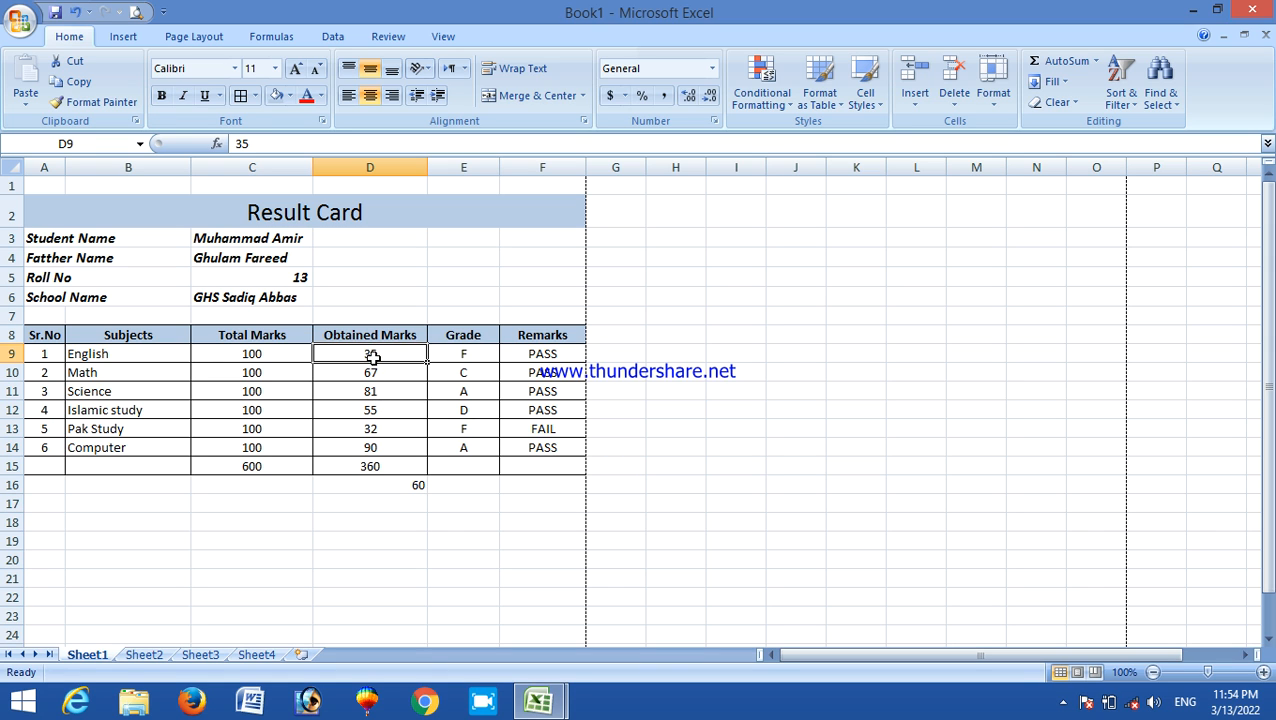
text(98)
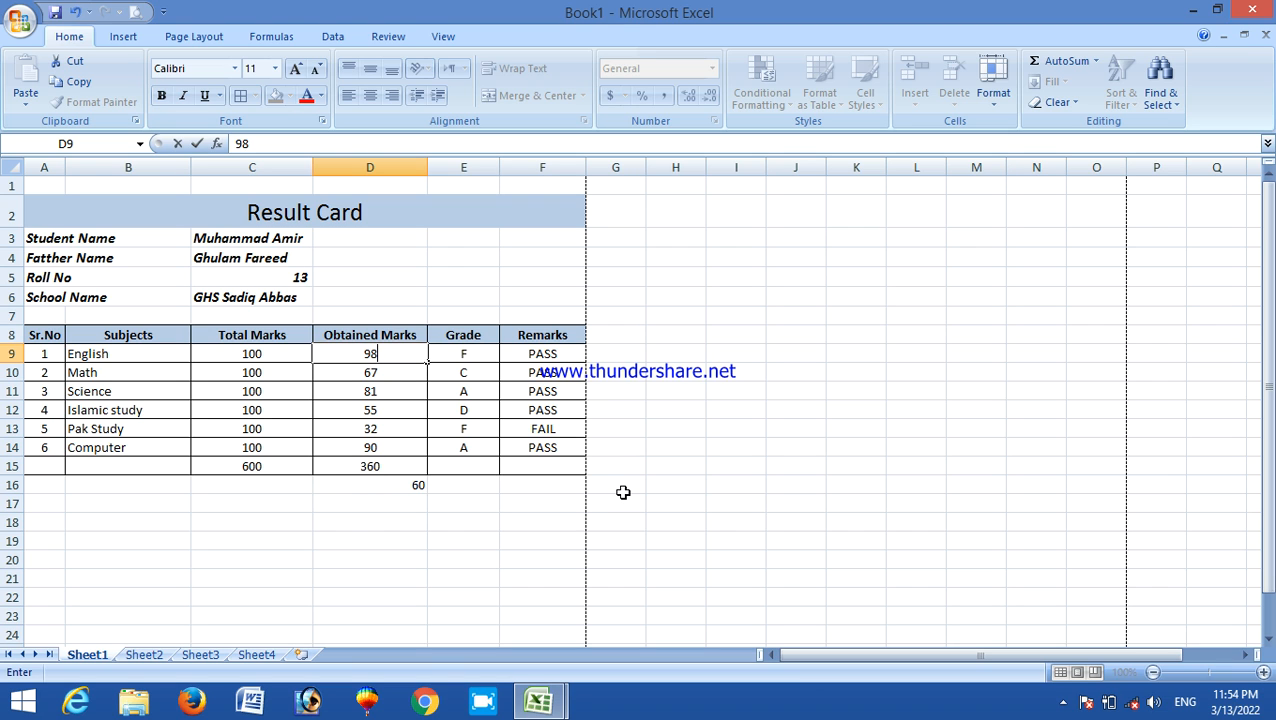
click(557, 526)
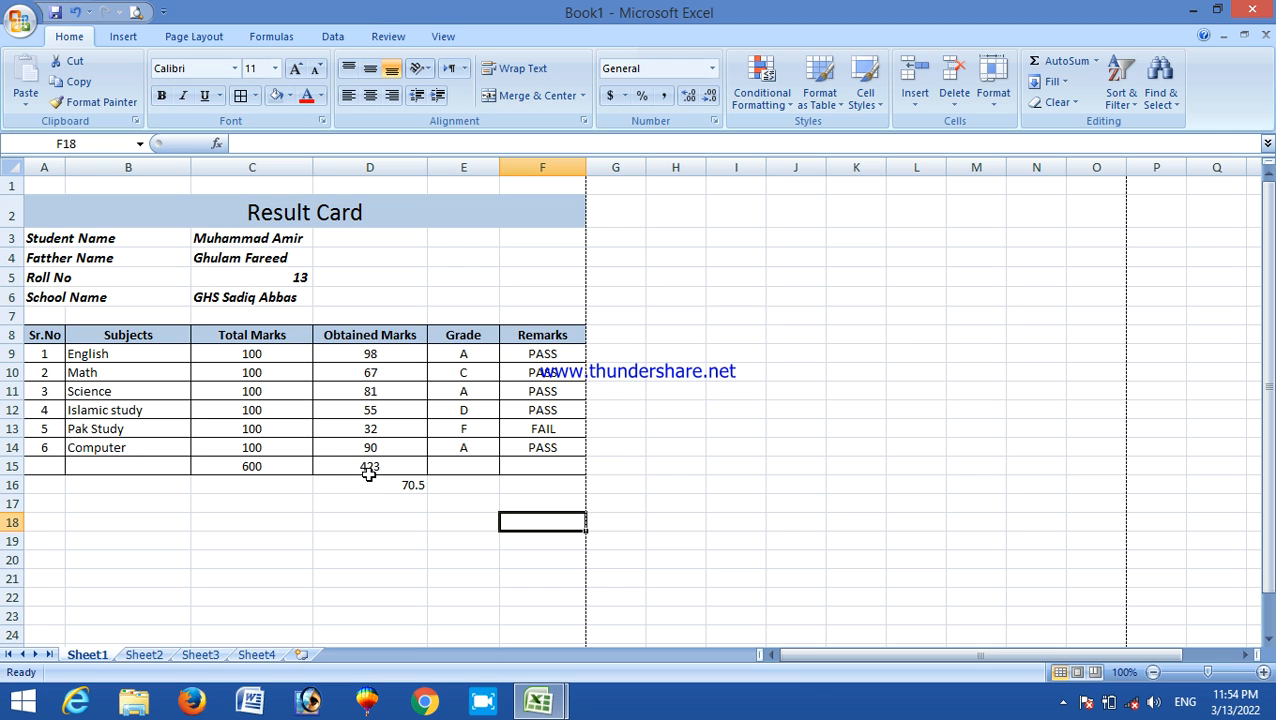
click(384, 484)
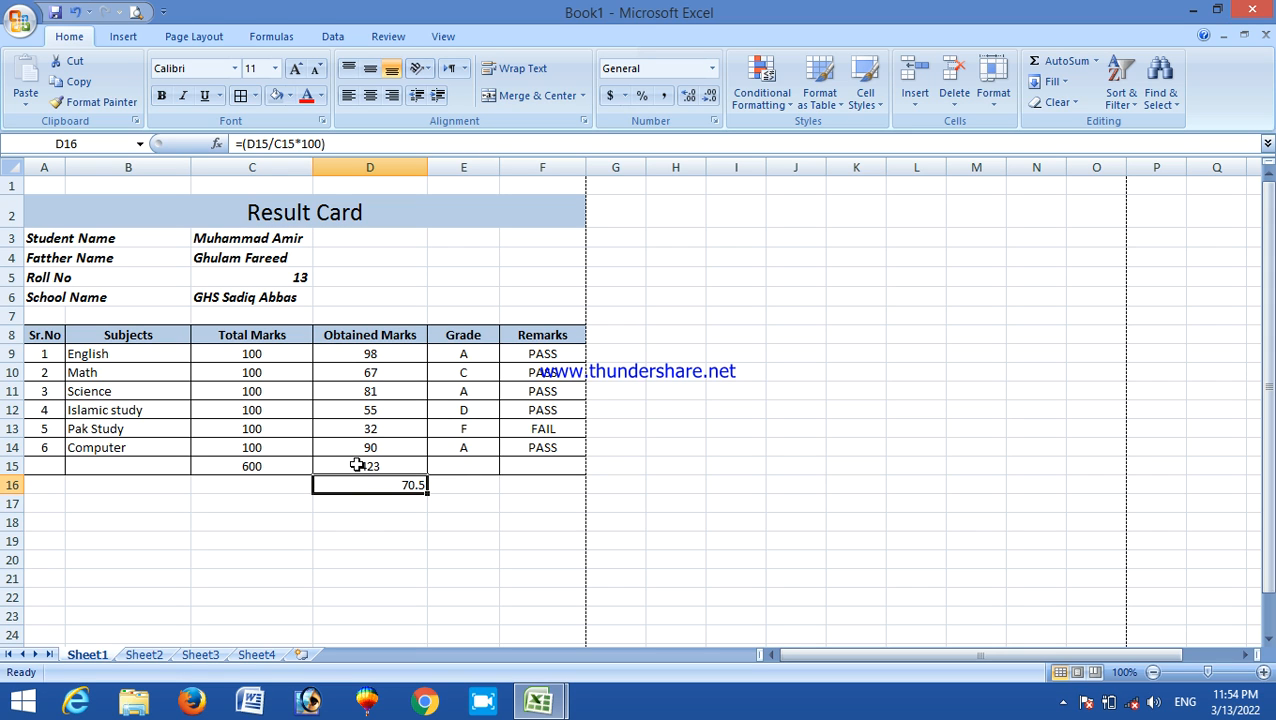
click(283, 466)
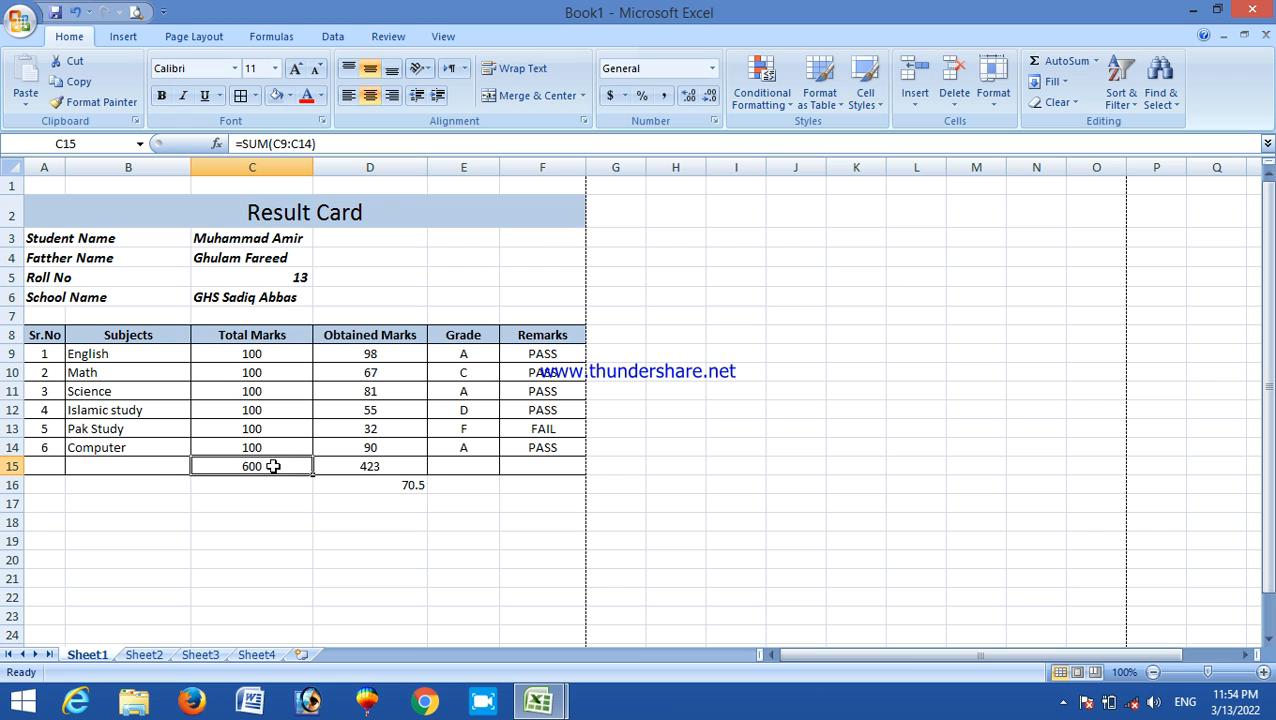
Shade the totals row A15:F15 with the same light blue fill as the table header
click(132, 471)
click(54, 467)
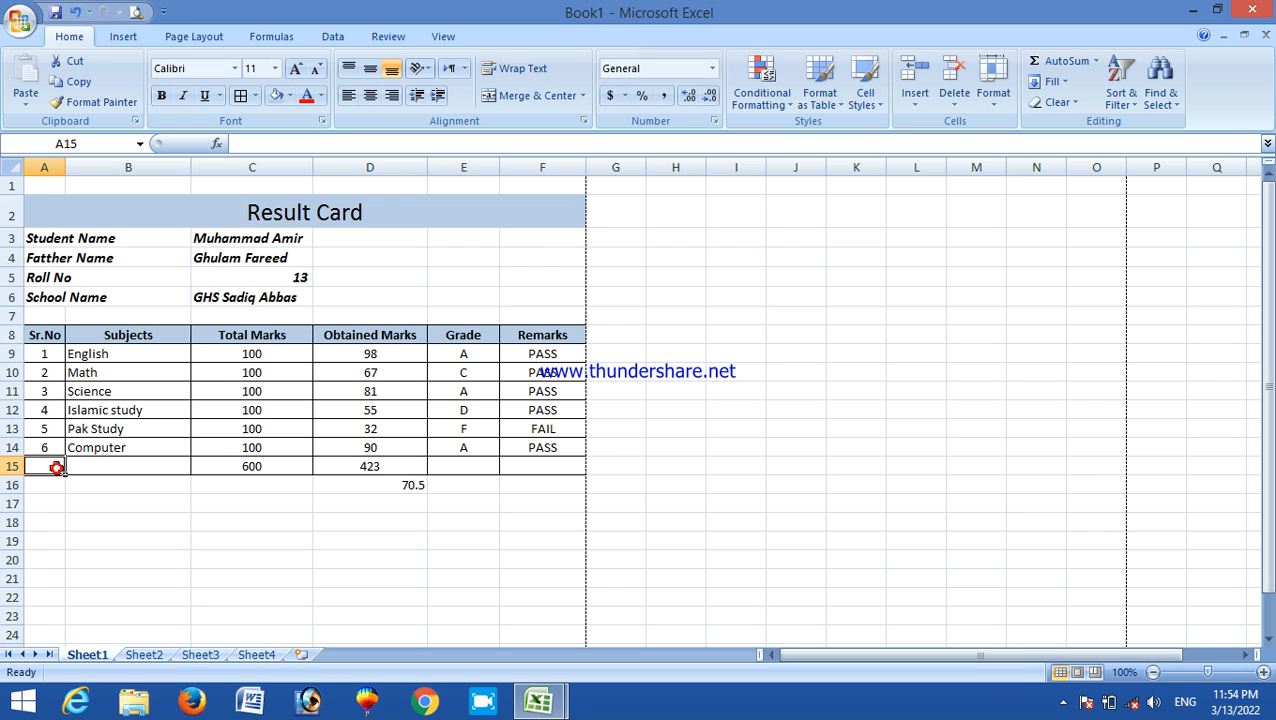
key(shift+Right)
key(shift+Right)
key(shift+Right)
key(shift+Right)
key(shift+Right)
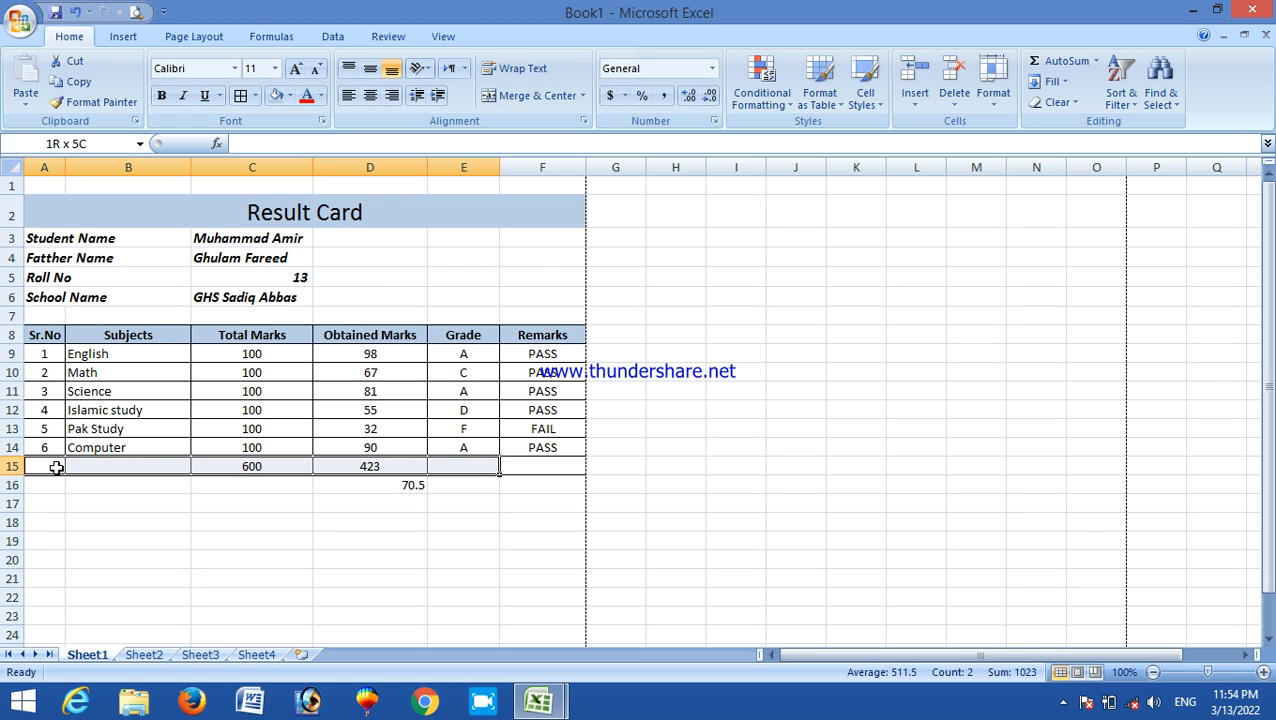
click(280, 93)
click(745, 356)
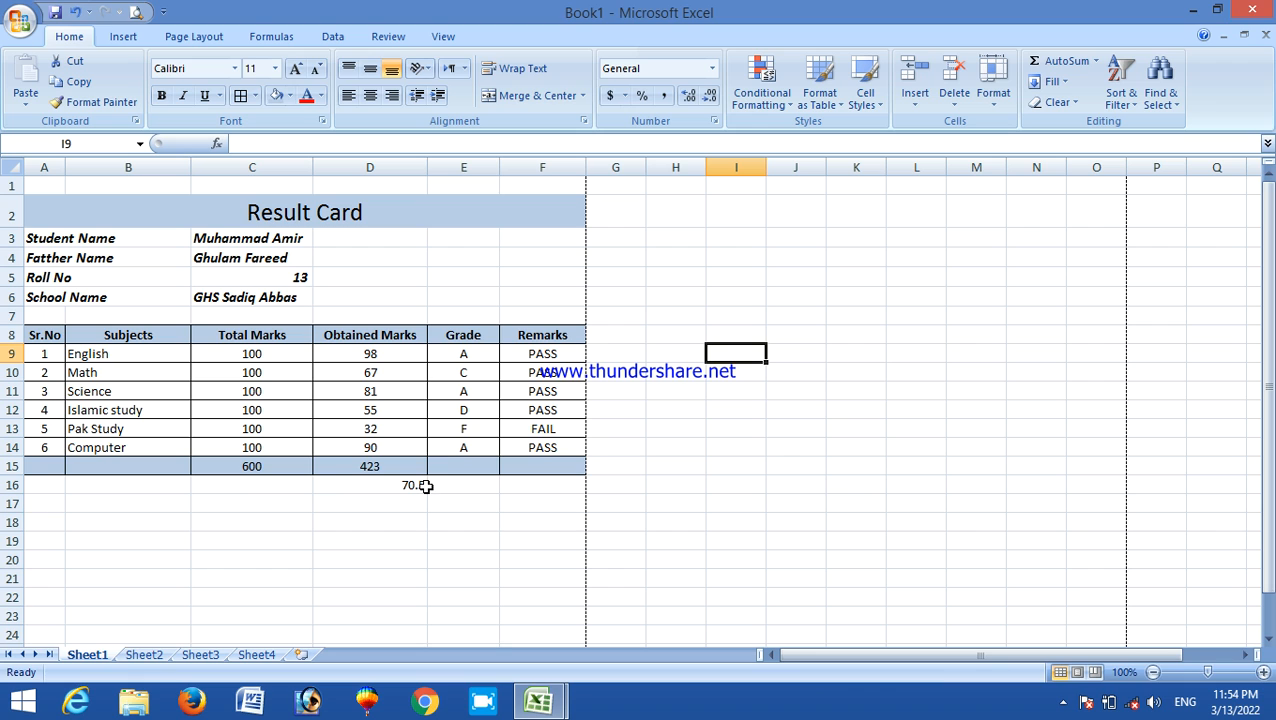
click(491, 484)
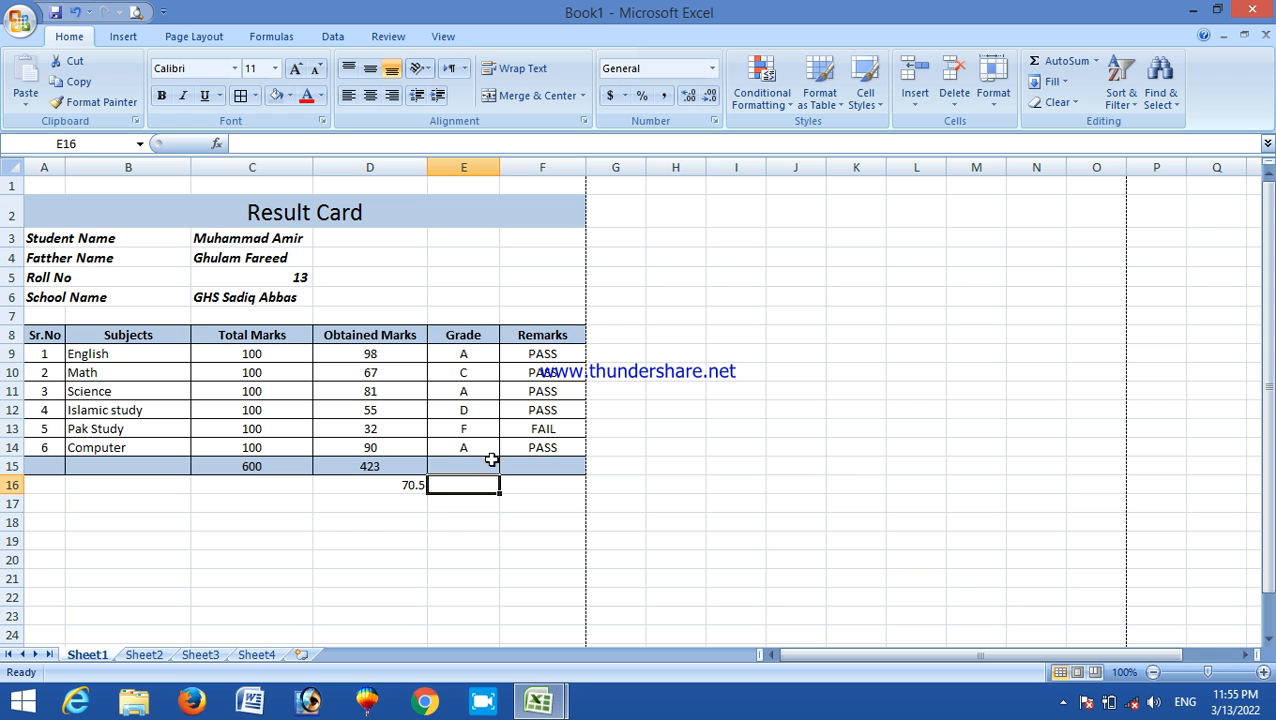
double_click(493, 471)
click(493, 491)
click(385, 466)
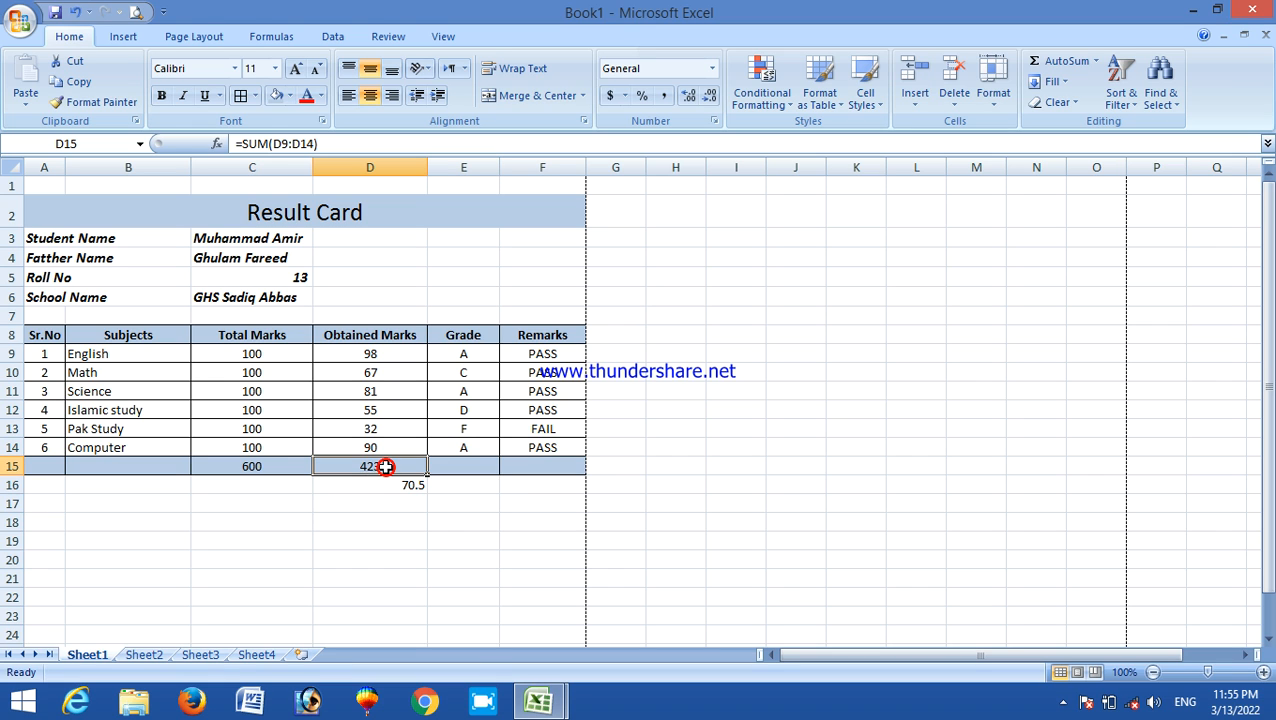
Enter the grade formula =if(D16>80,"A") in E16, next to the percentage
click(467, 486)
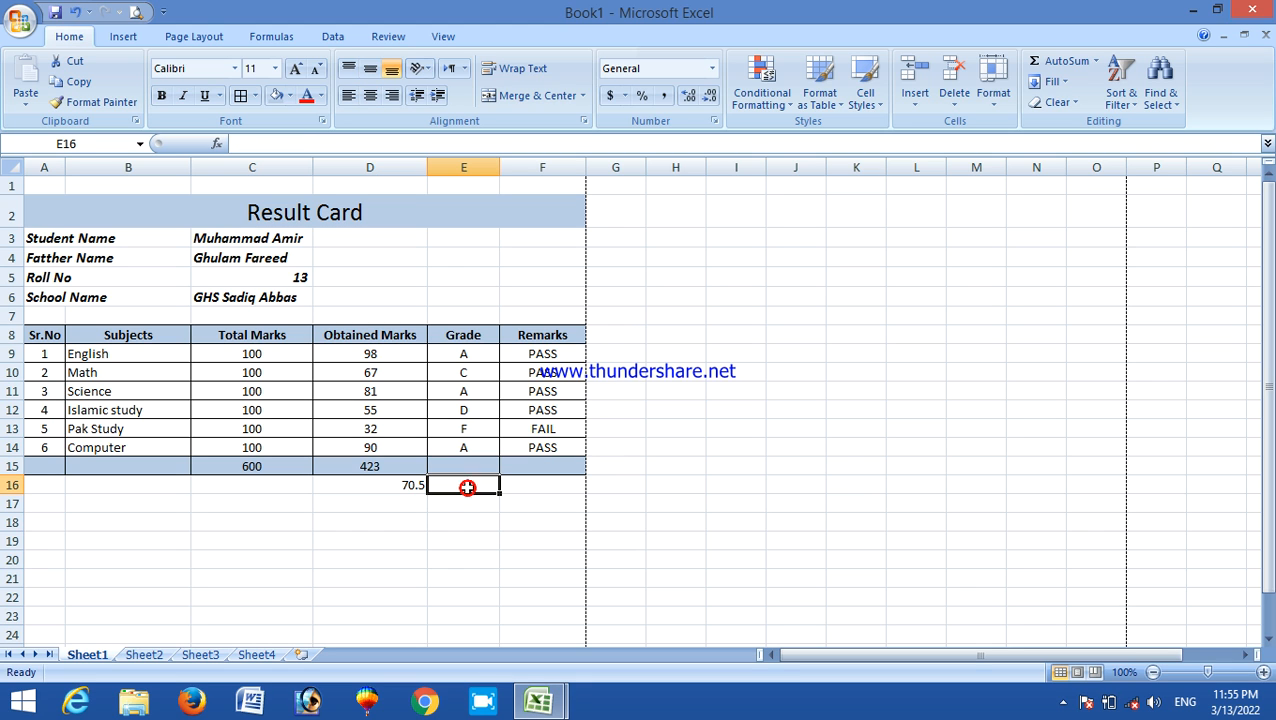
text(=if)
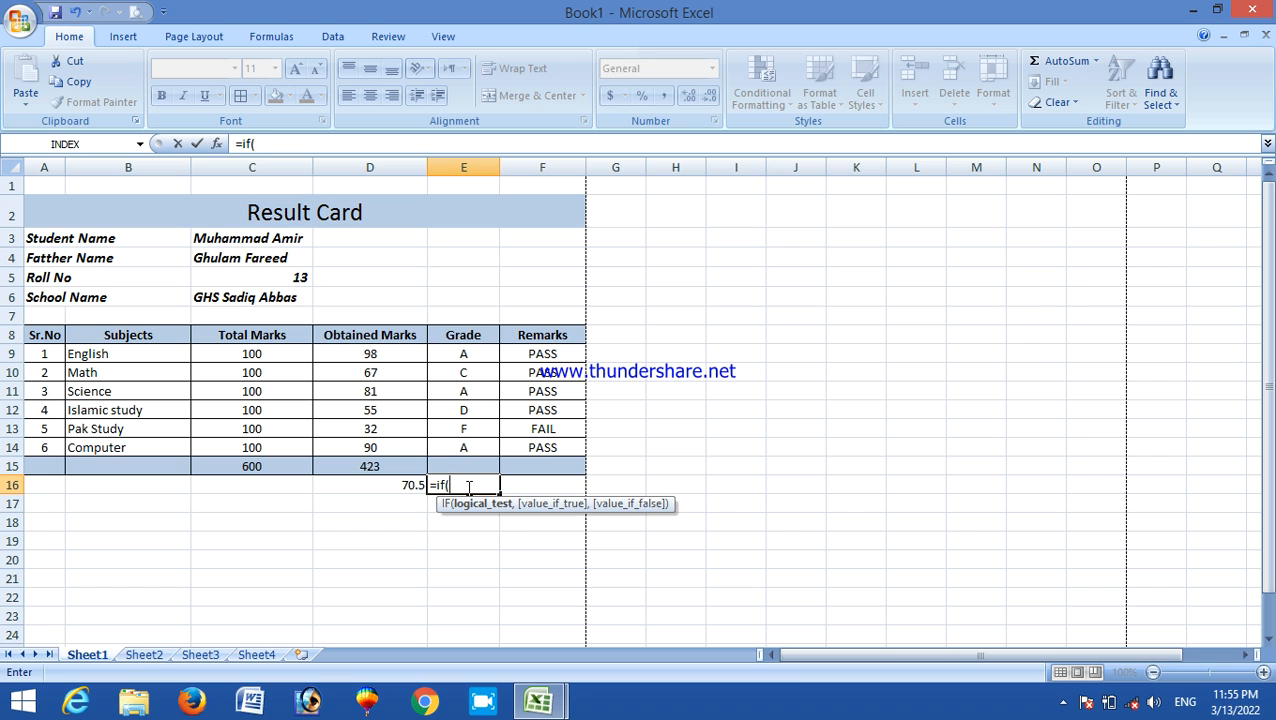
text(()
click(402, 485)
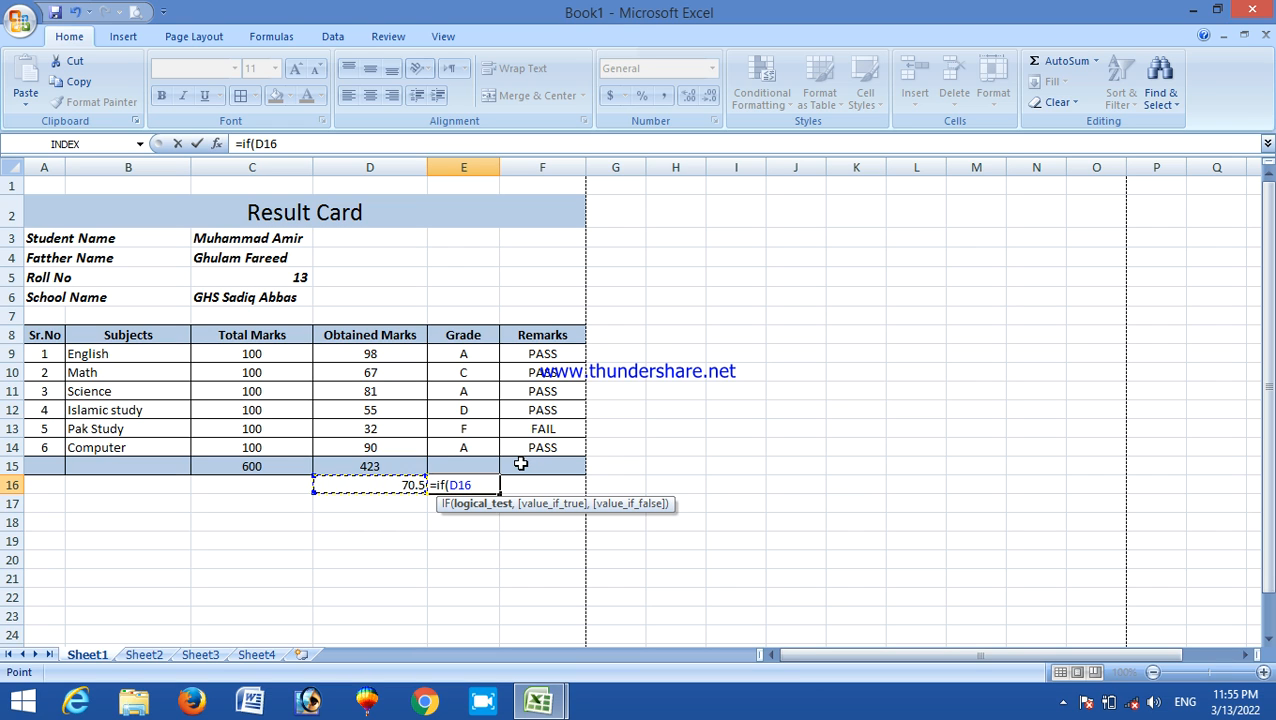
text(>80,")
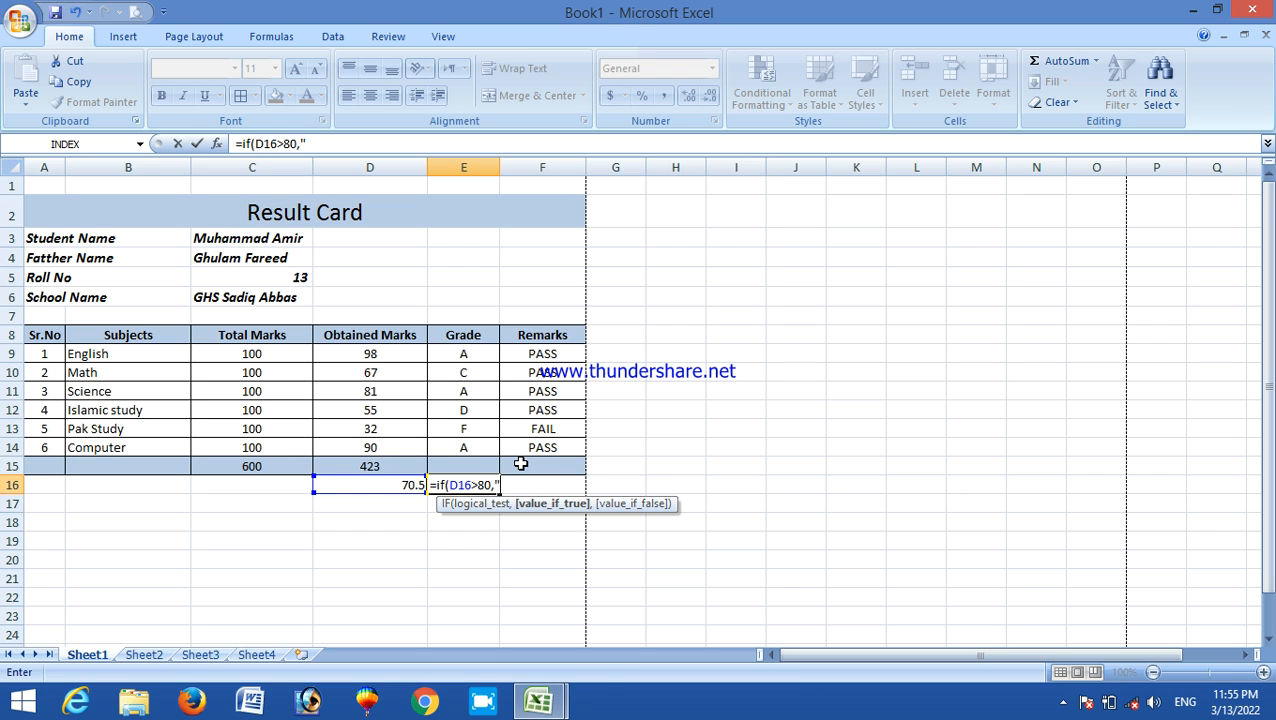
text(A")
text(,)
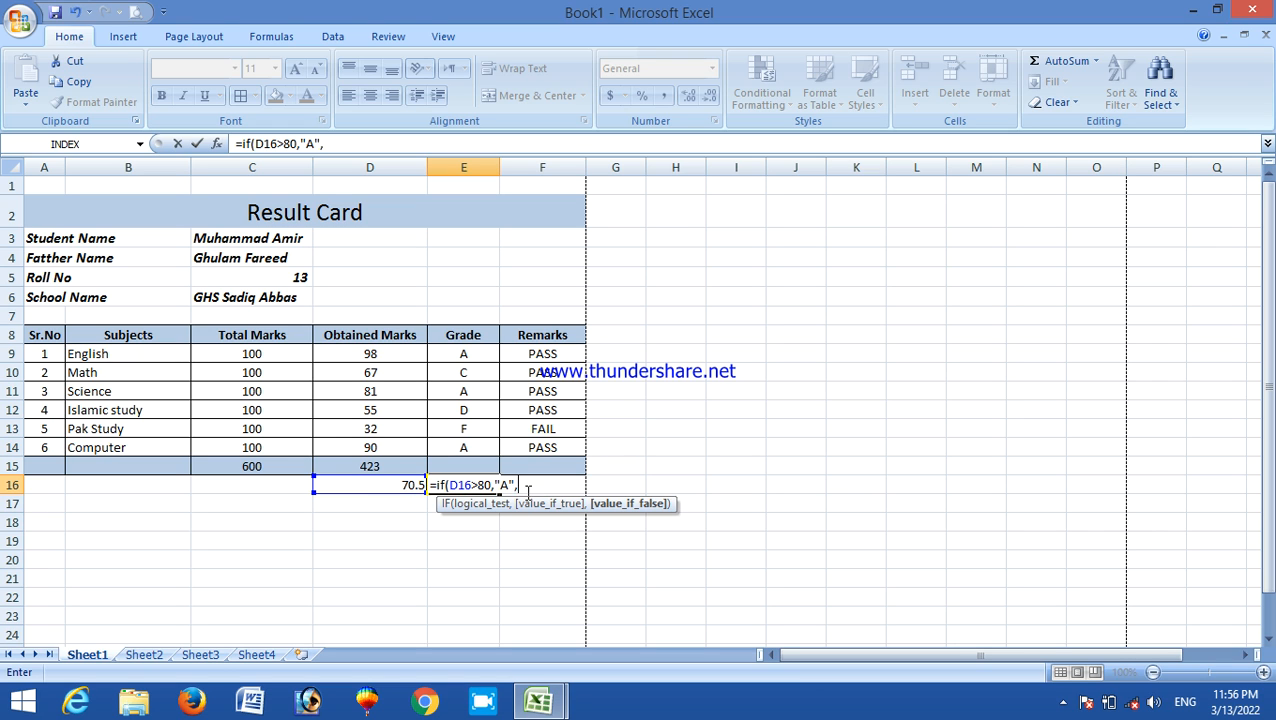
key(BackSpace)
text())
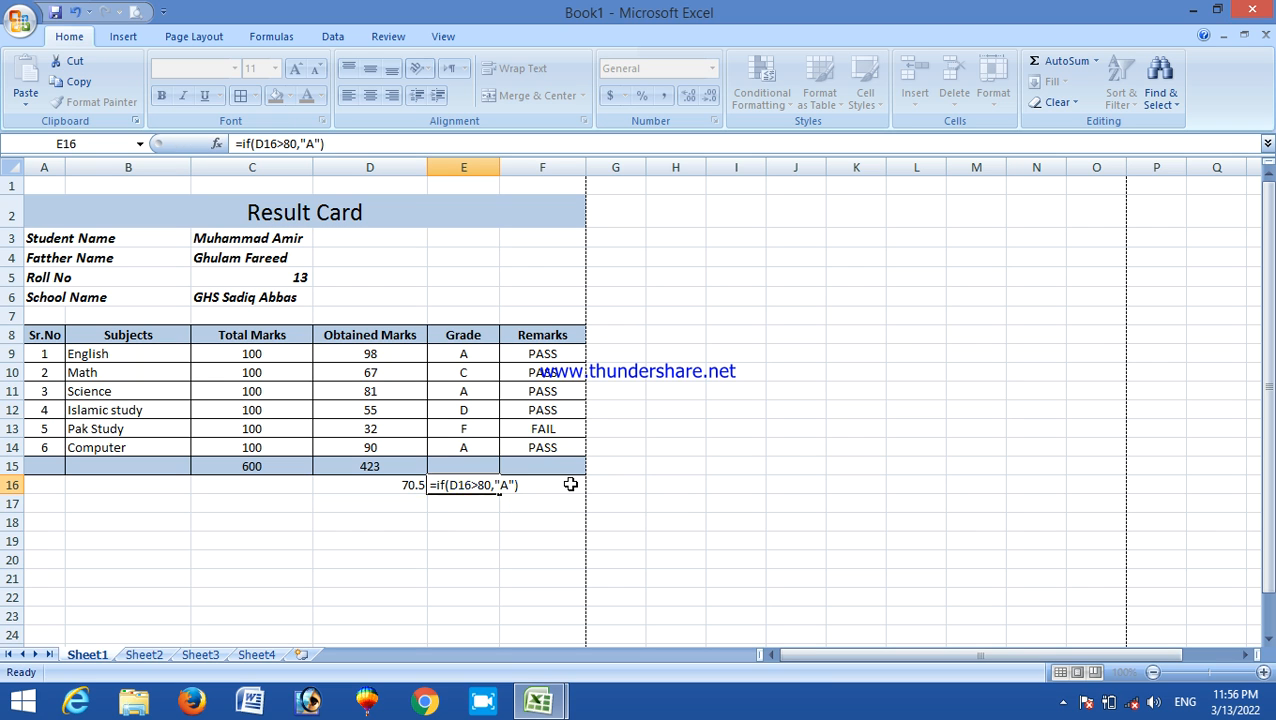
key(Return)
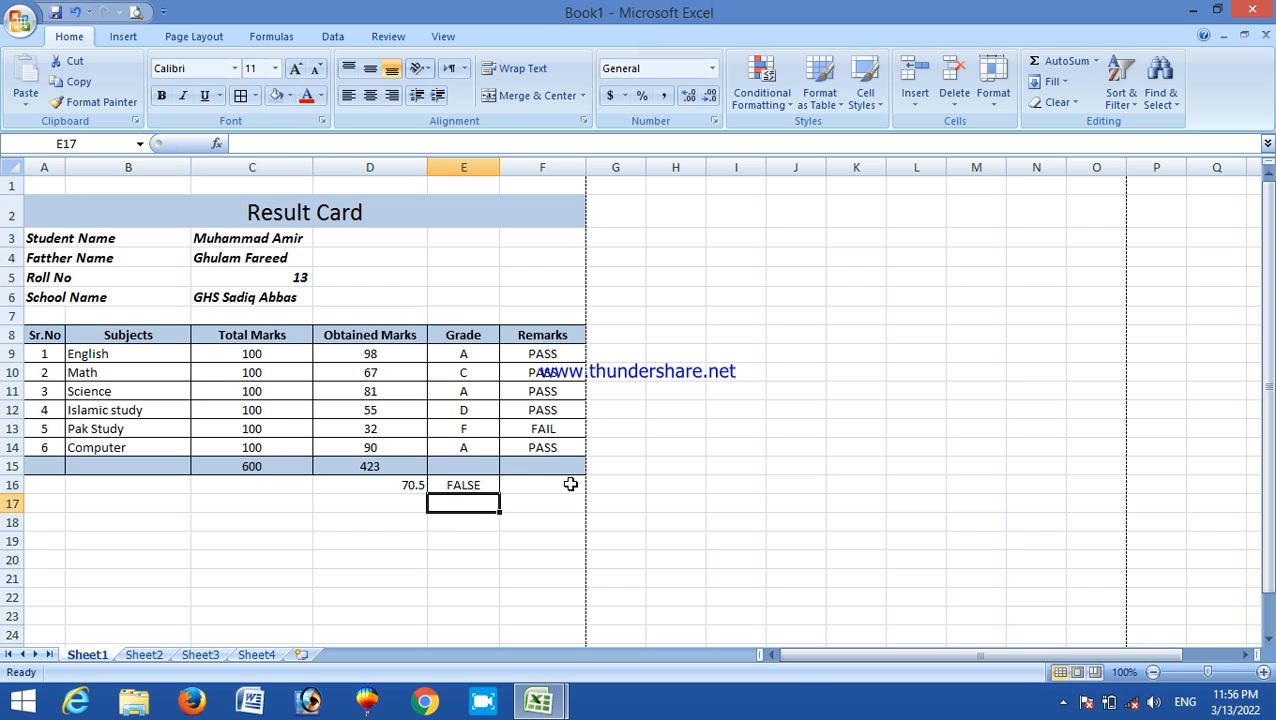
click(468, 483)
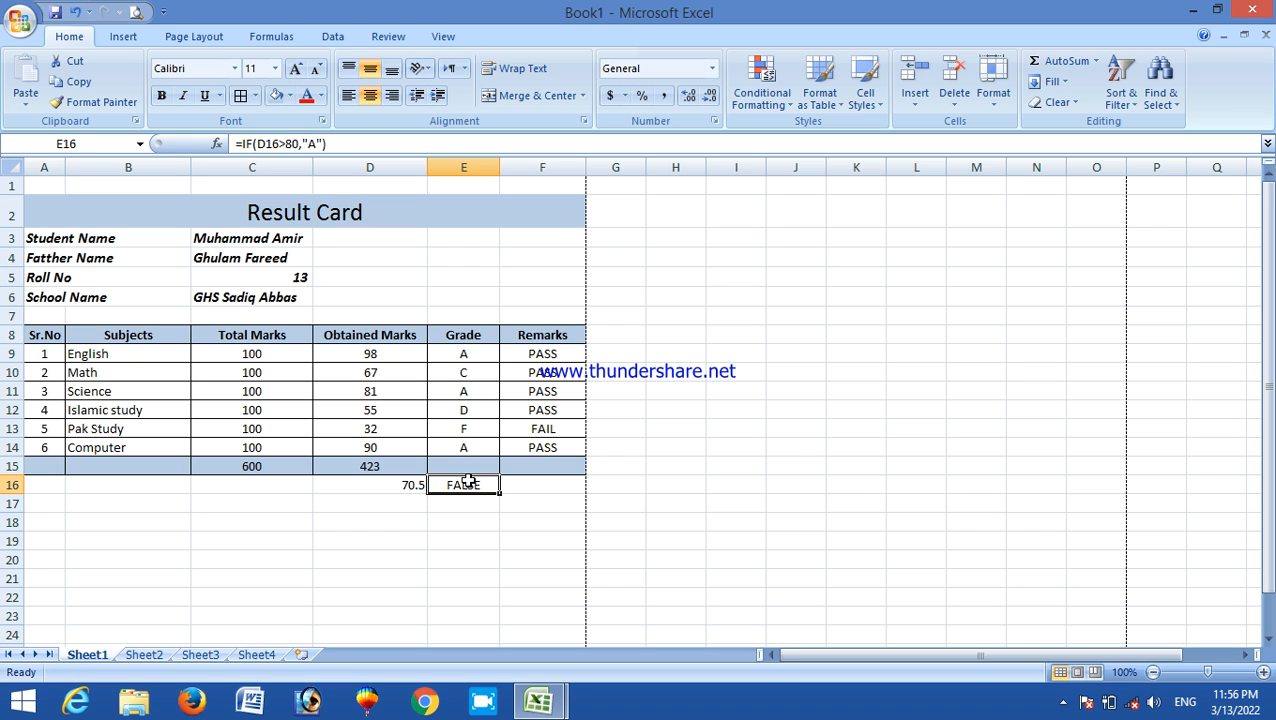
double_click(468, 483)
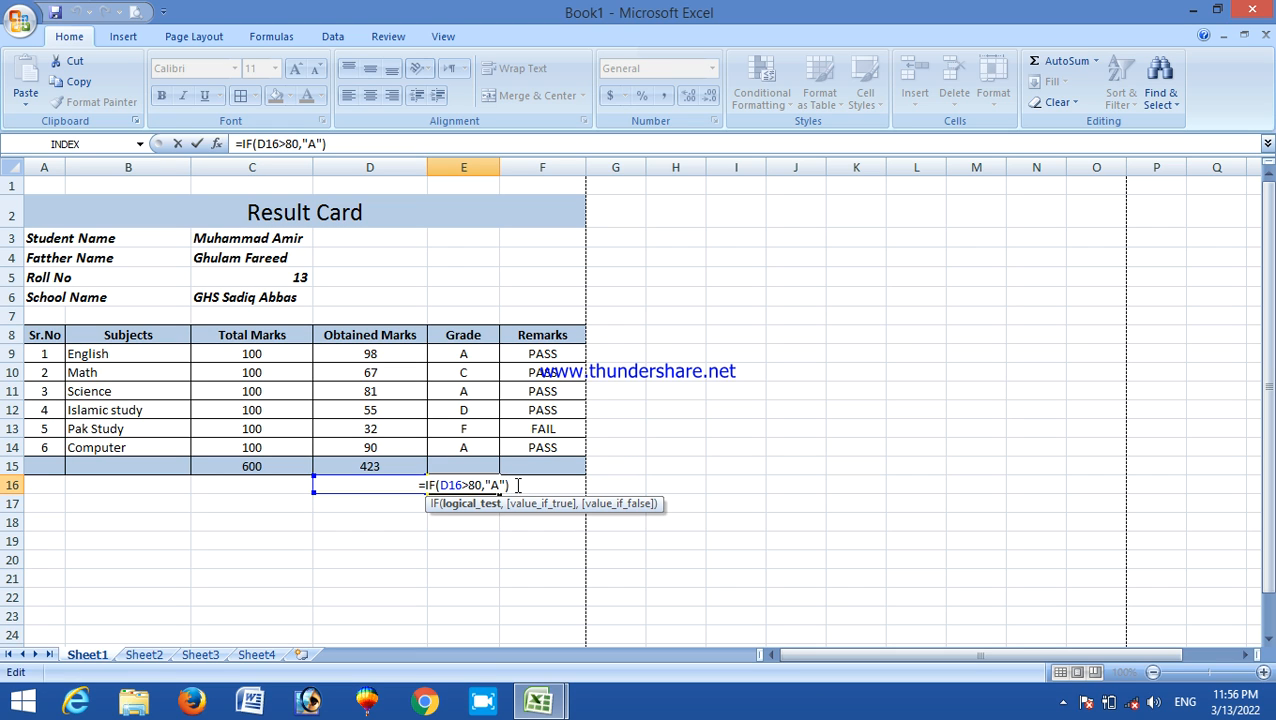
drag(516, 486, 416, 490)
text(=)
click(541, 502)
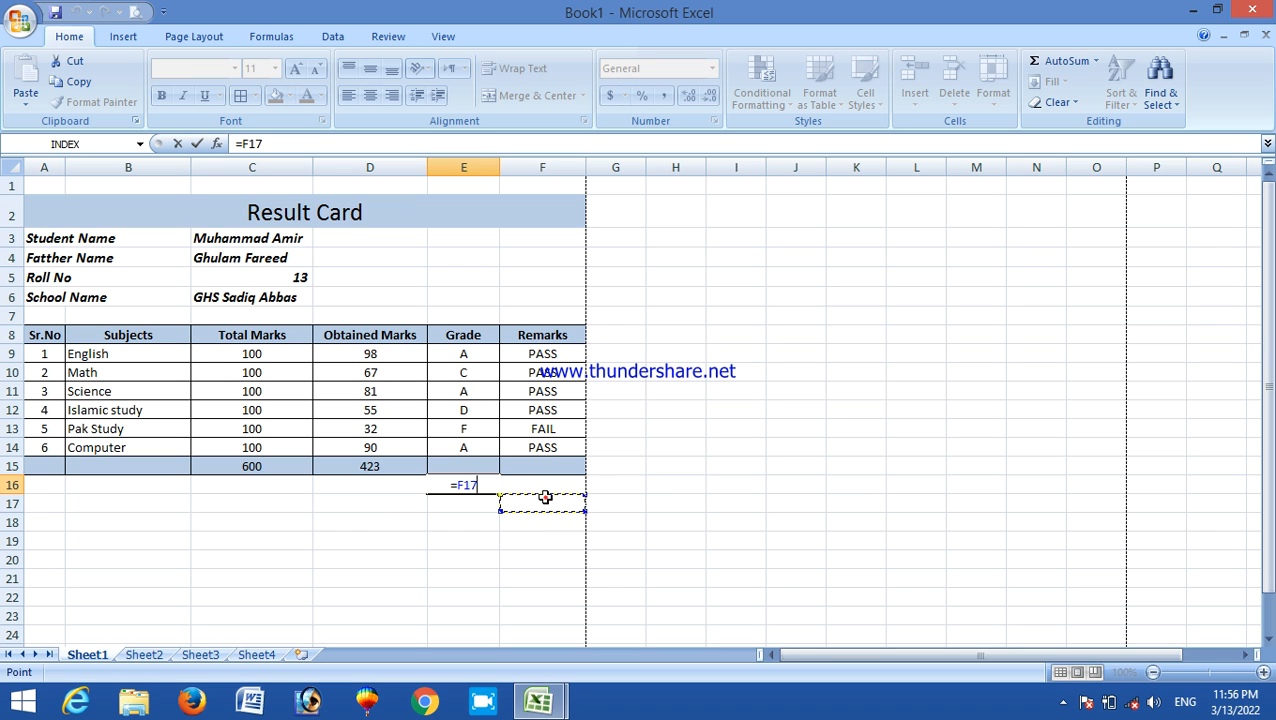
key(Escape)
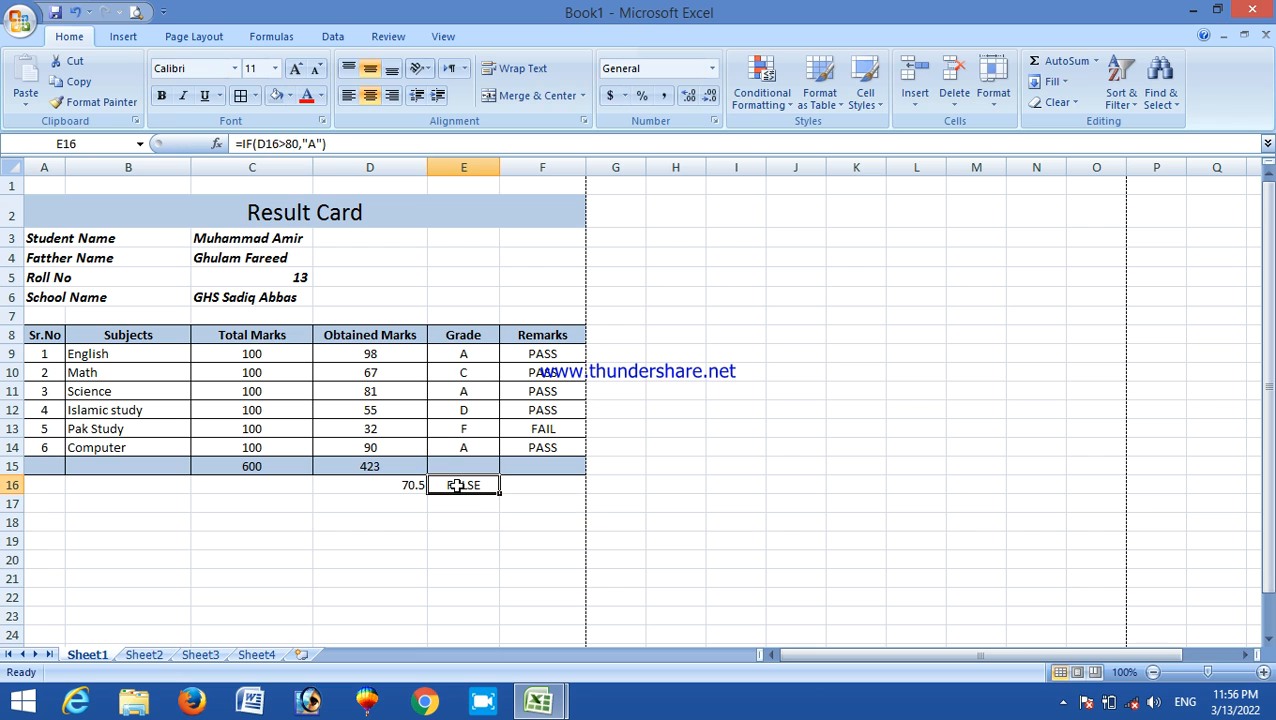
Clear the IF grade formula from cell E16, next to the percentage
click(456, 485)
key(Delete)
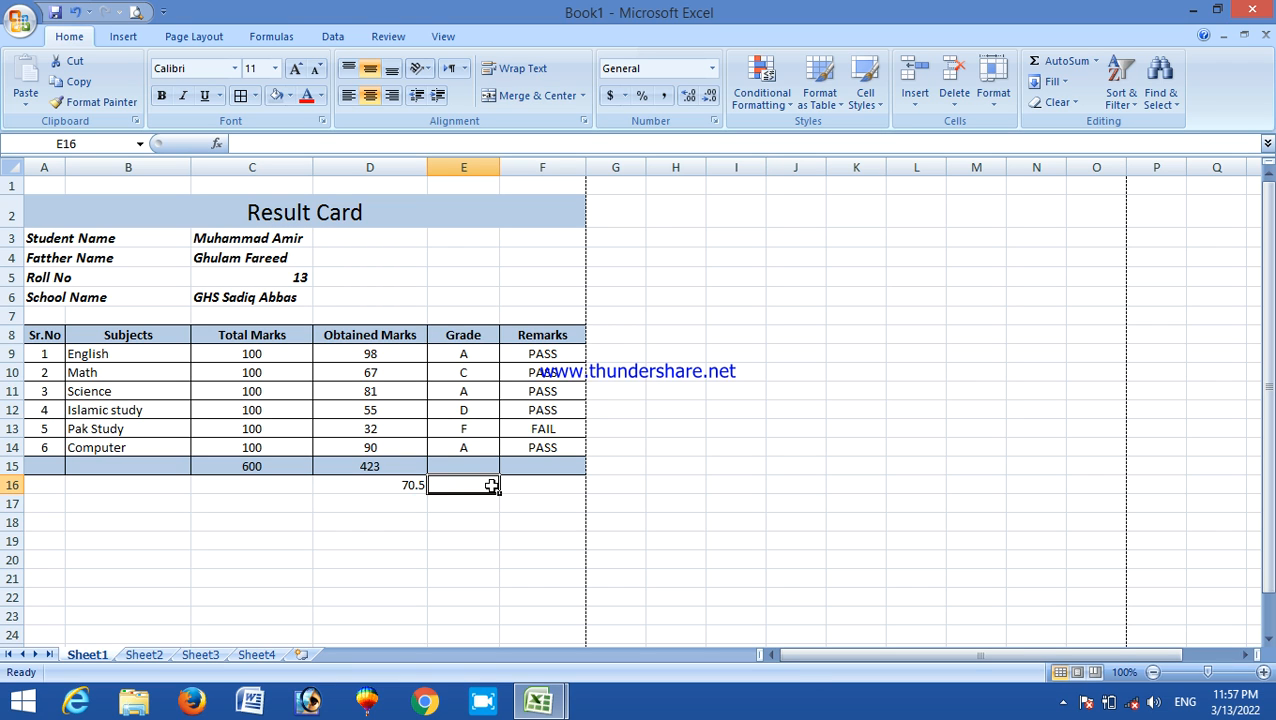
click(495, 541)
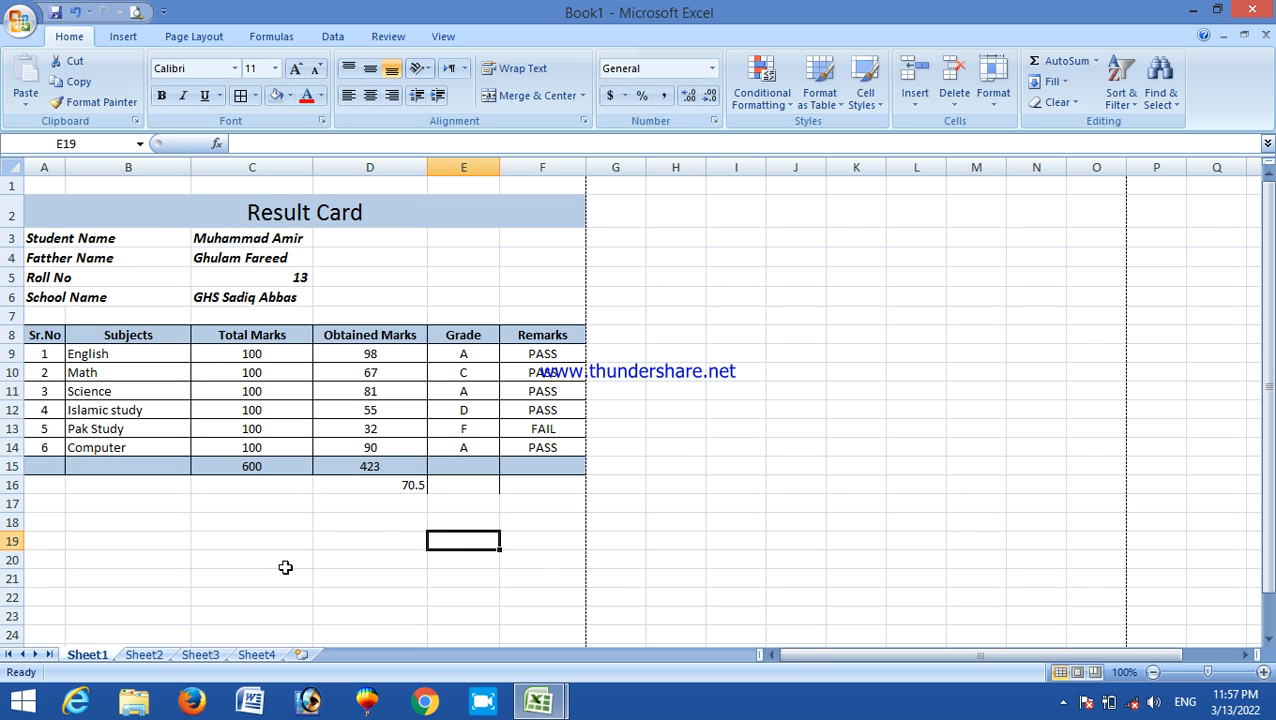
Switch to the result sample workbook and check the formula list on Sheet2 before returning to its Sheet1
click(540, 704)
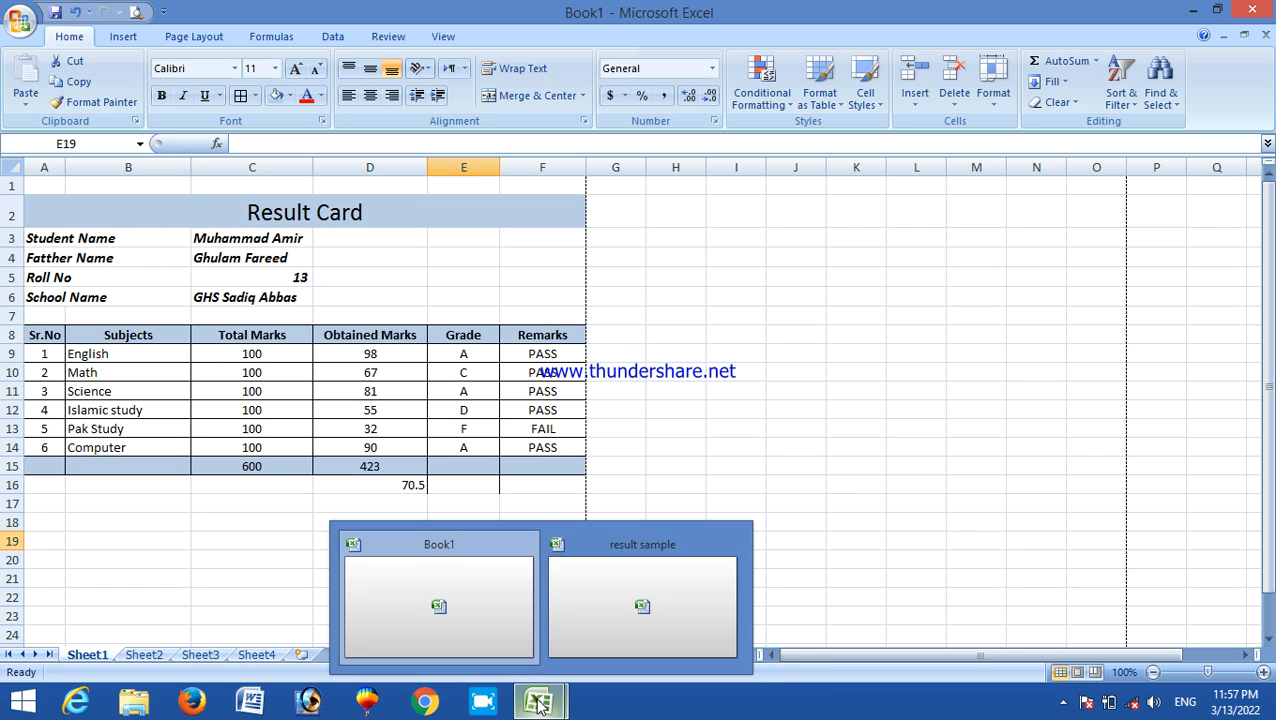
click(622, 605)
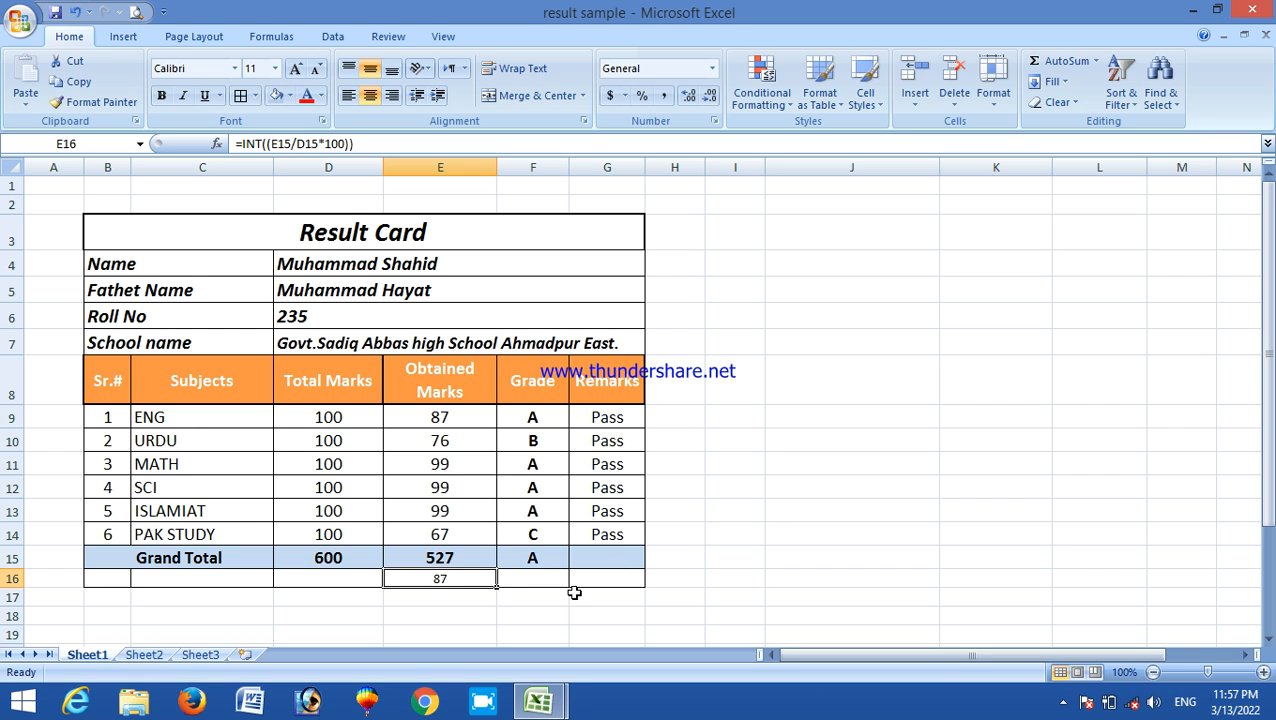
click(148, 655)
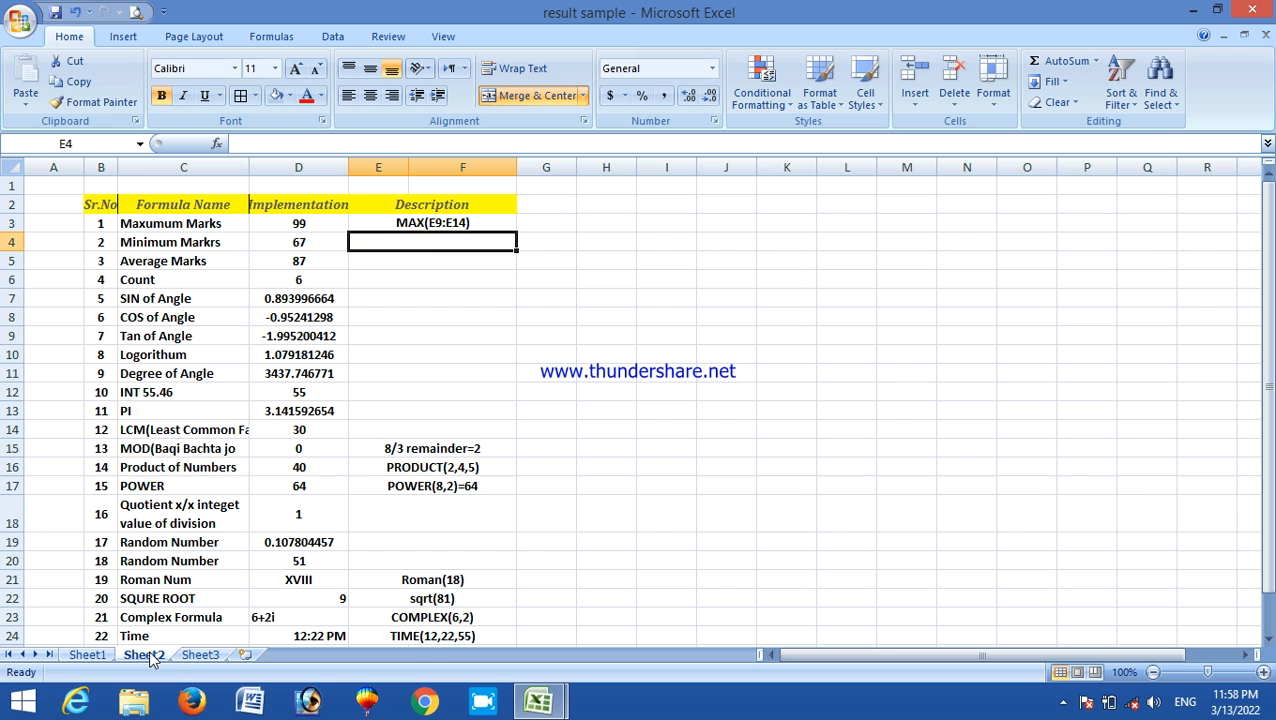
click(87, 655)
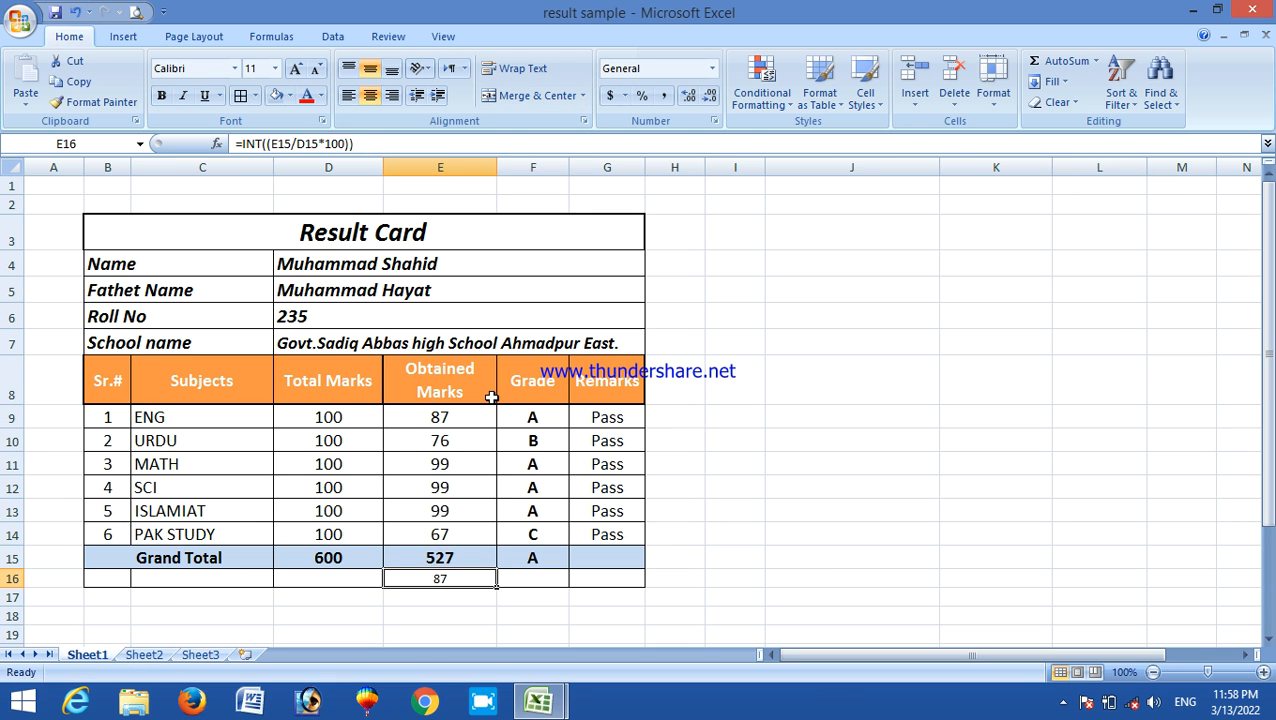
Begin a MAX formula in empty cell J8, beside the result card
click(741, 415)
click(798, 395)
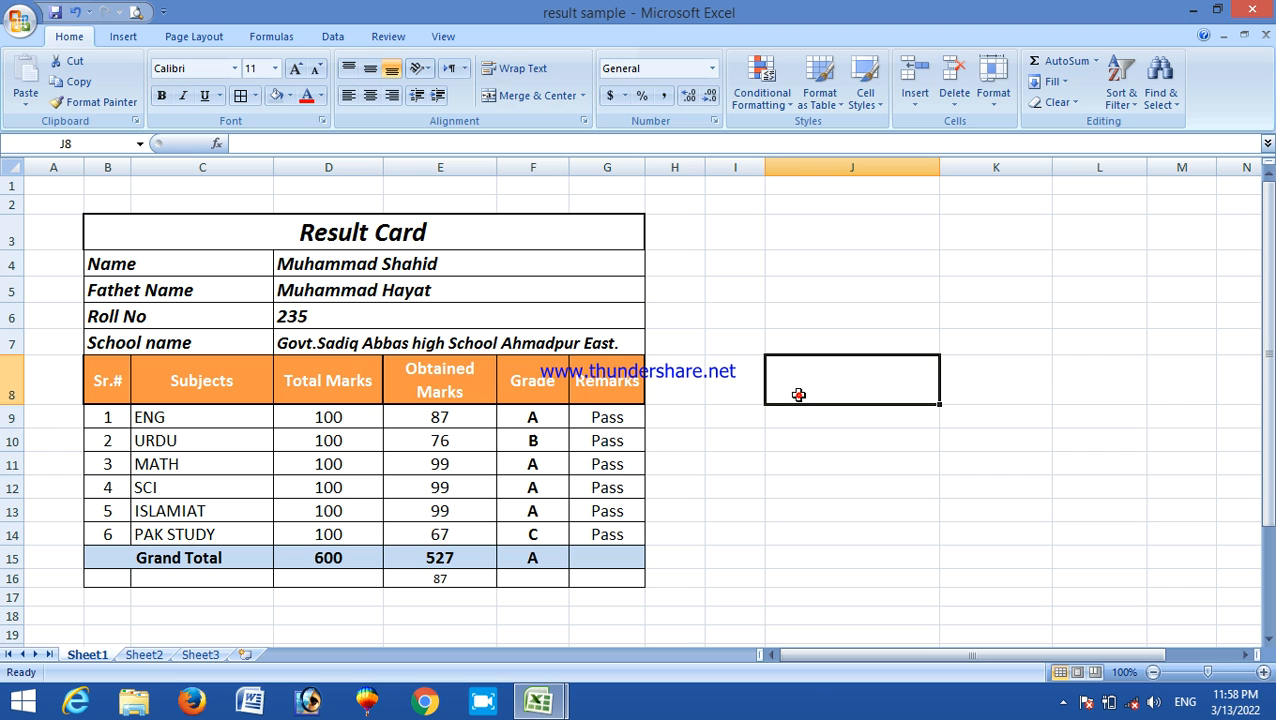
text(=m)
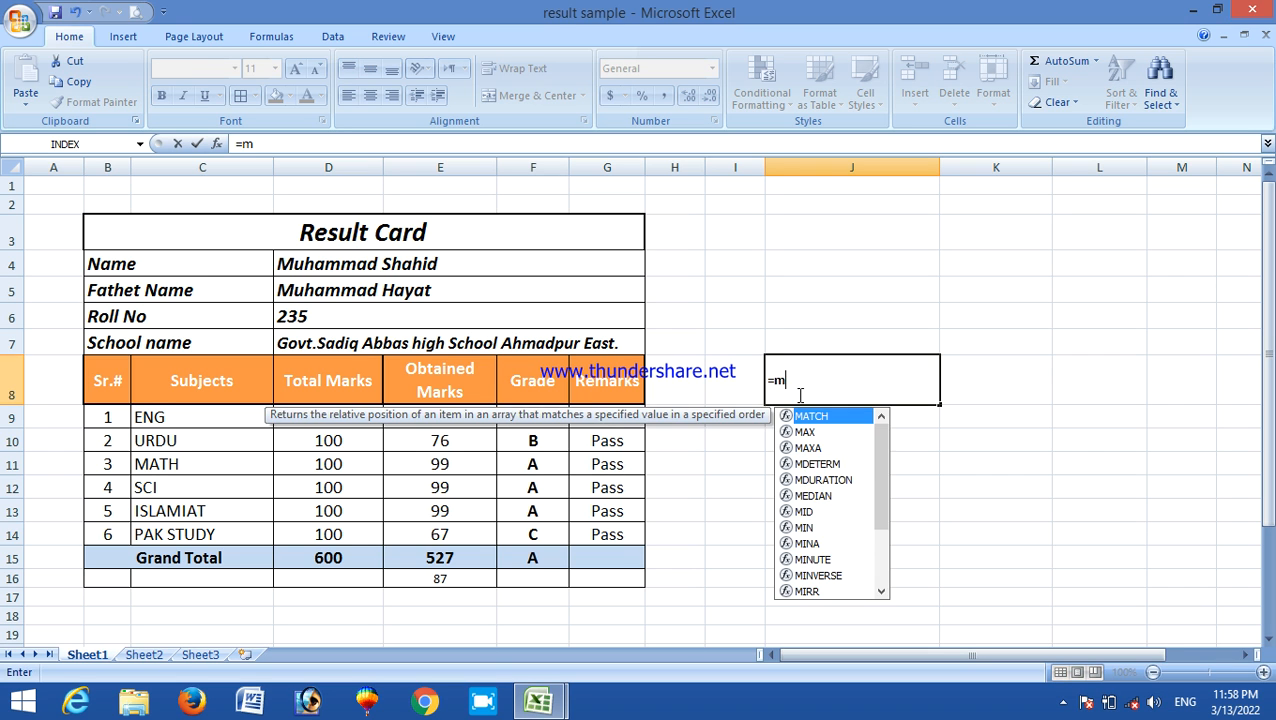
text(ax)
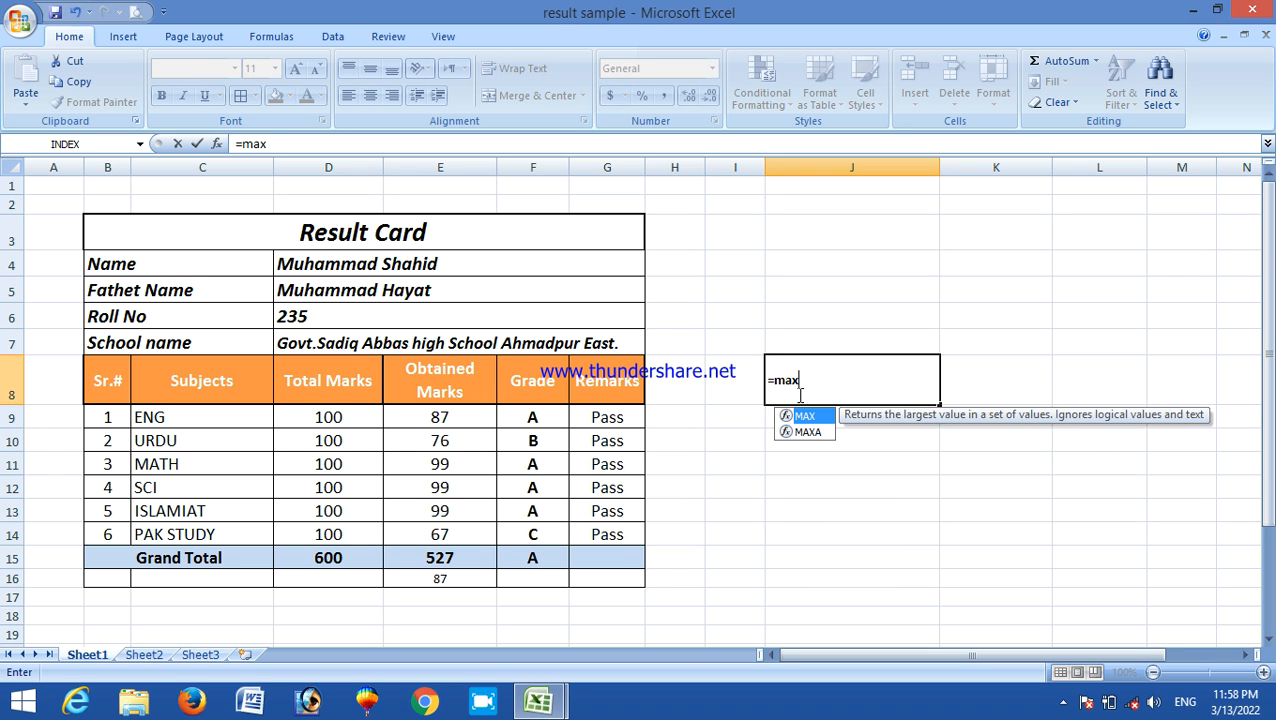
text(()
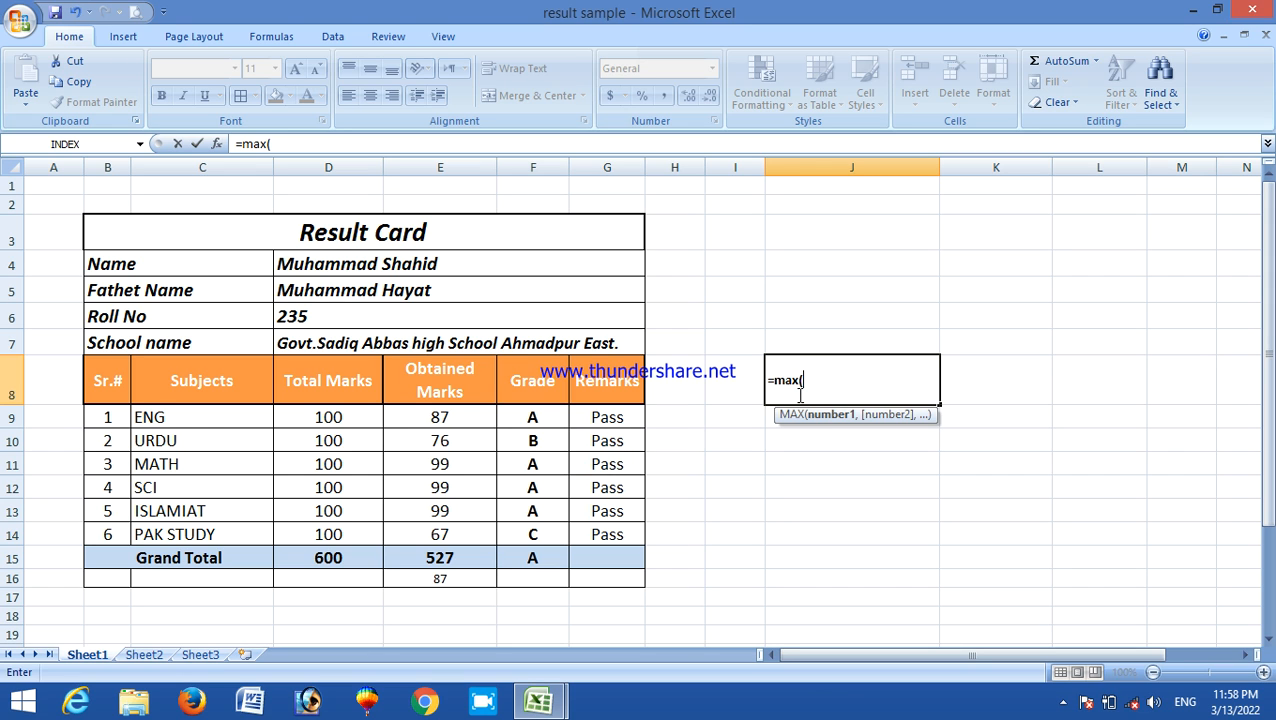
click(766, 380)
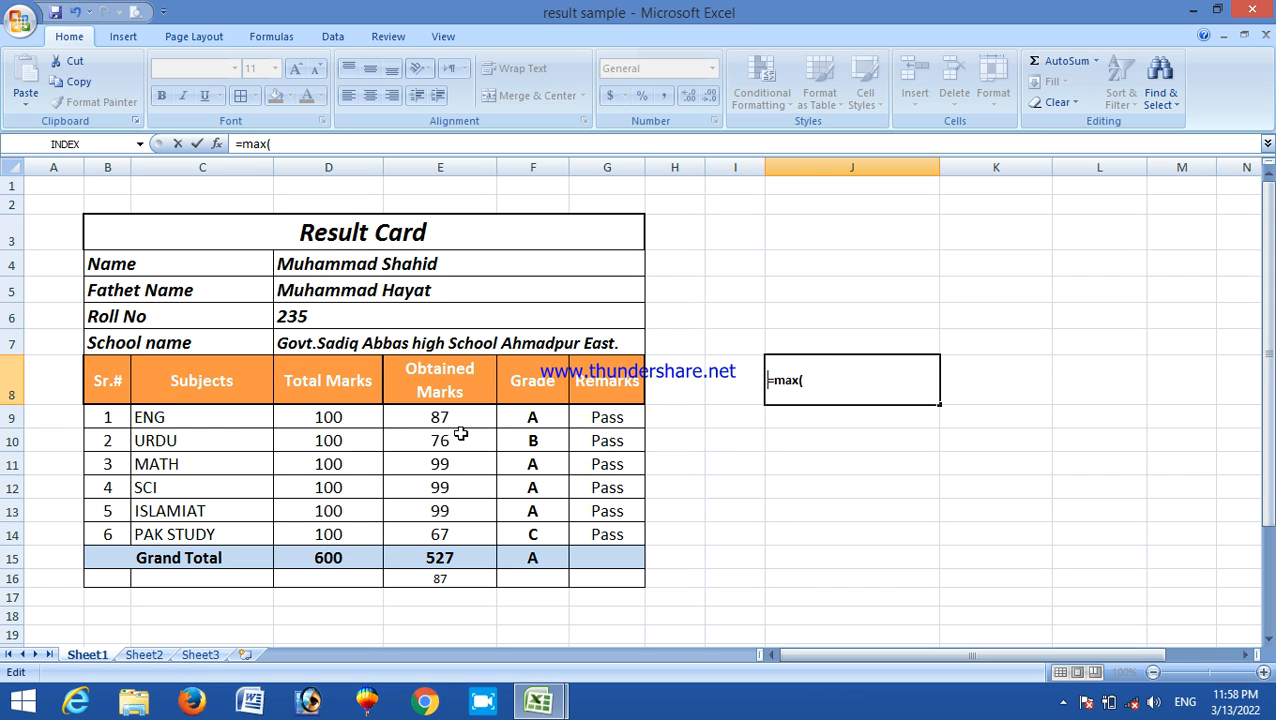
text(=)
click(455, 412)
key(BackSpace)
key(BackSpace)
key(BackSpace)
text(=)
key(Right)
key(BackSpace)
key(BackSpace)
key(BackSpace)
click(818, 380)
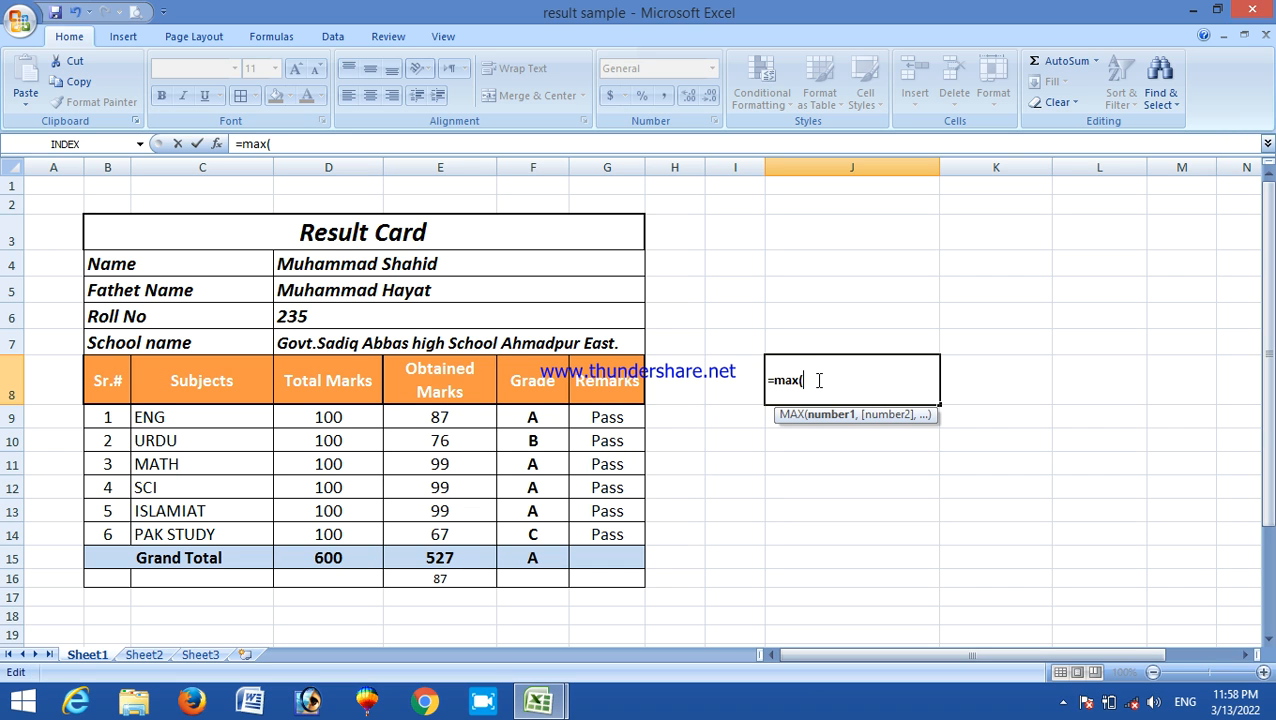
Complete the MAX formula in J8 with the obtained marks range E9:E14
click(458, 418)
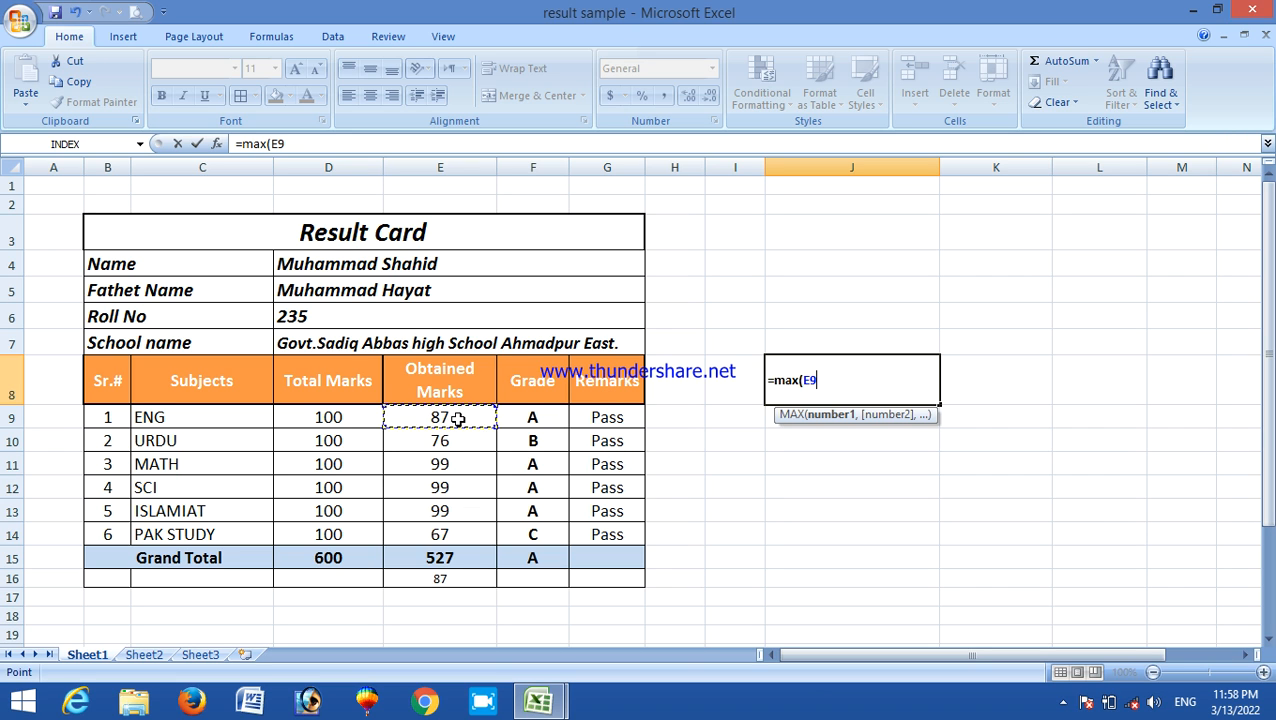
key(F8)
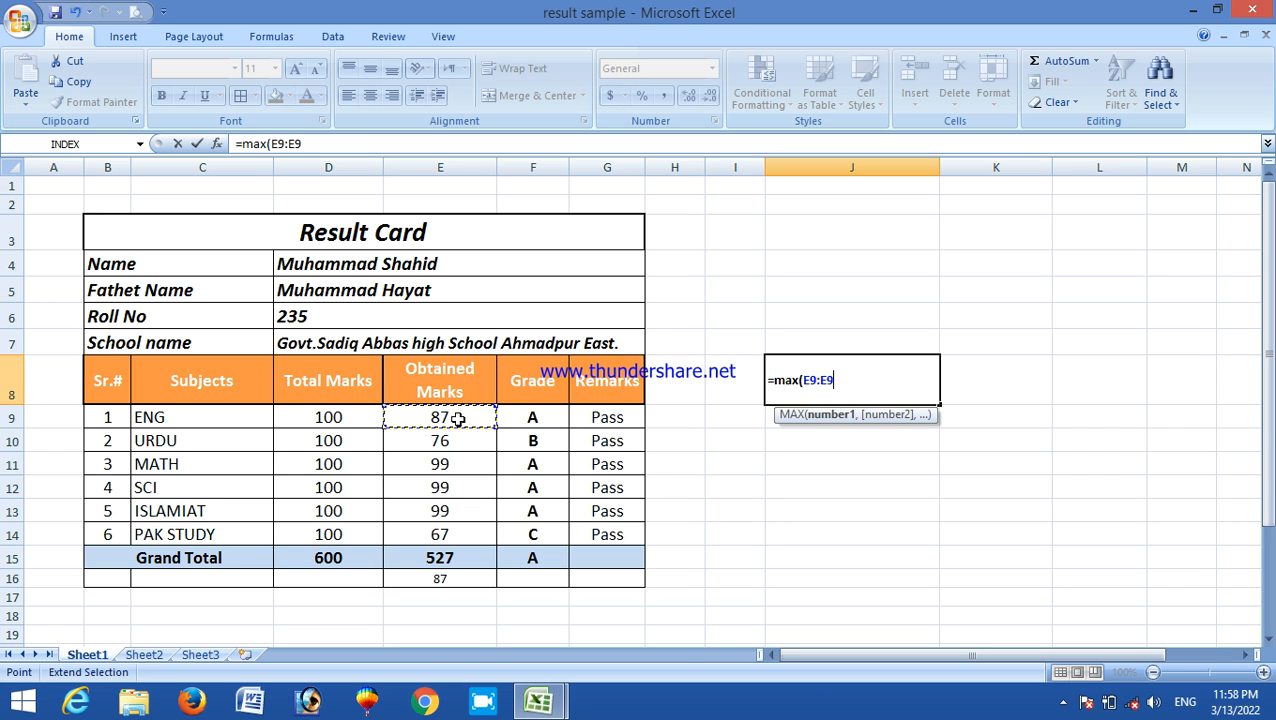
key(BackSpace)
key(BackSpace)
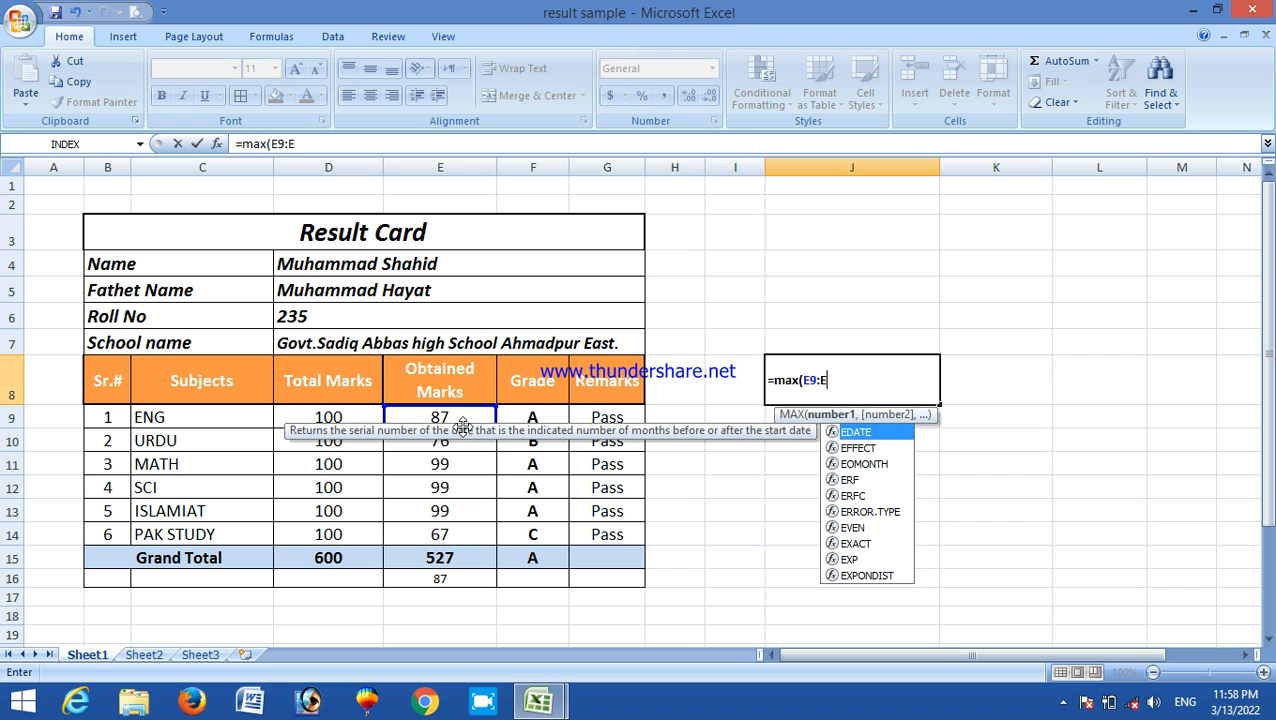
click(453, 534)
text())
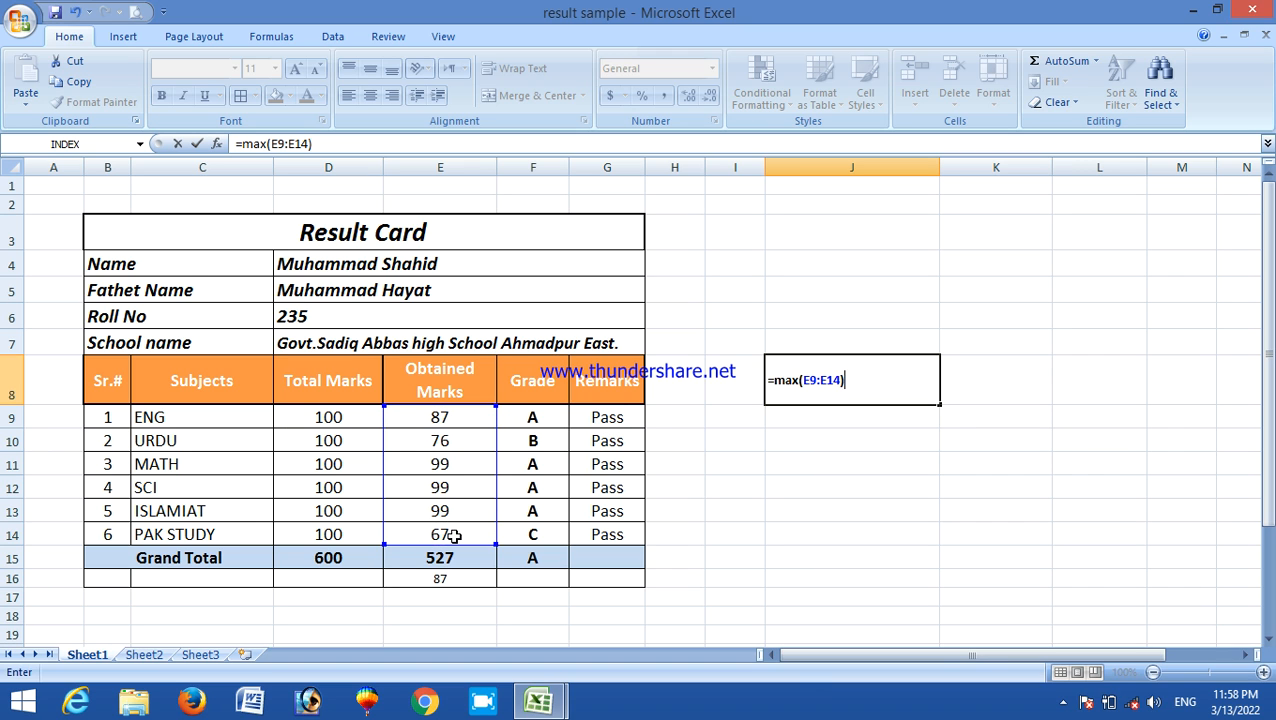
key(Return)
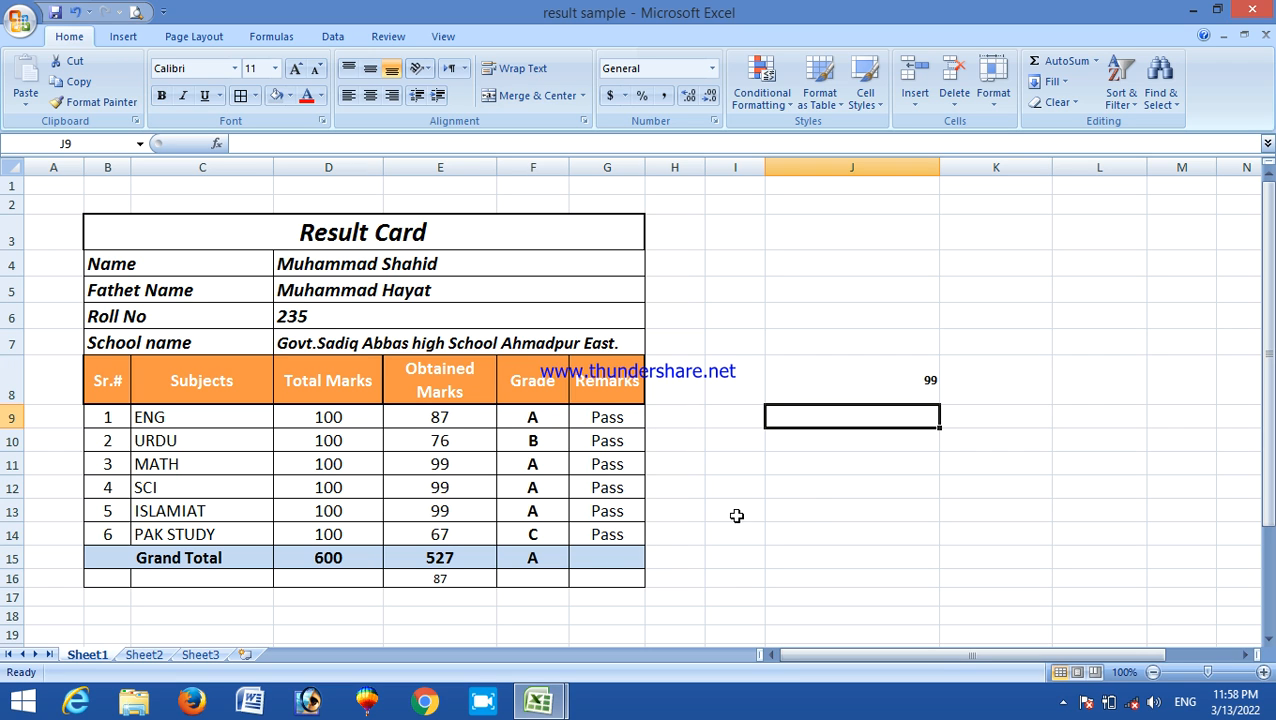
Label the maximum result by entering "max" in cell I8
click(810, 511)
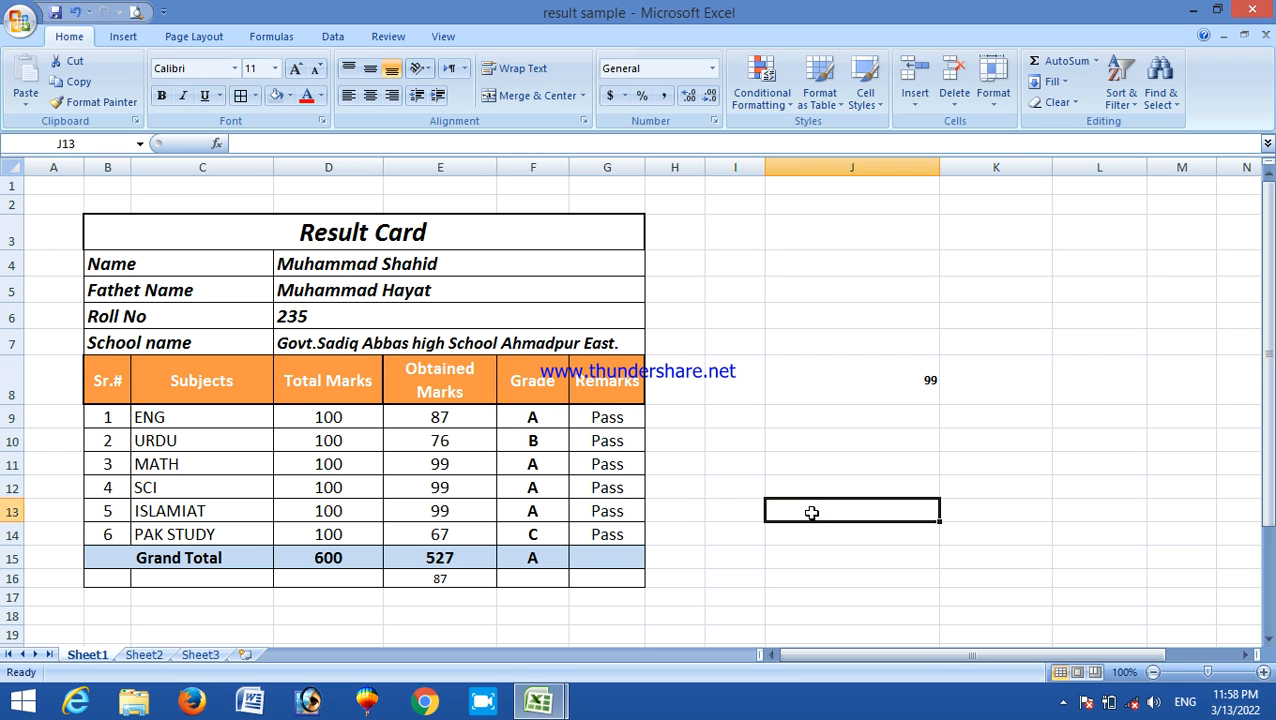
click(756, 386)
text(max)
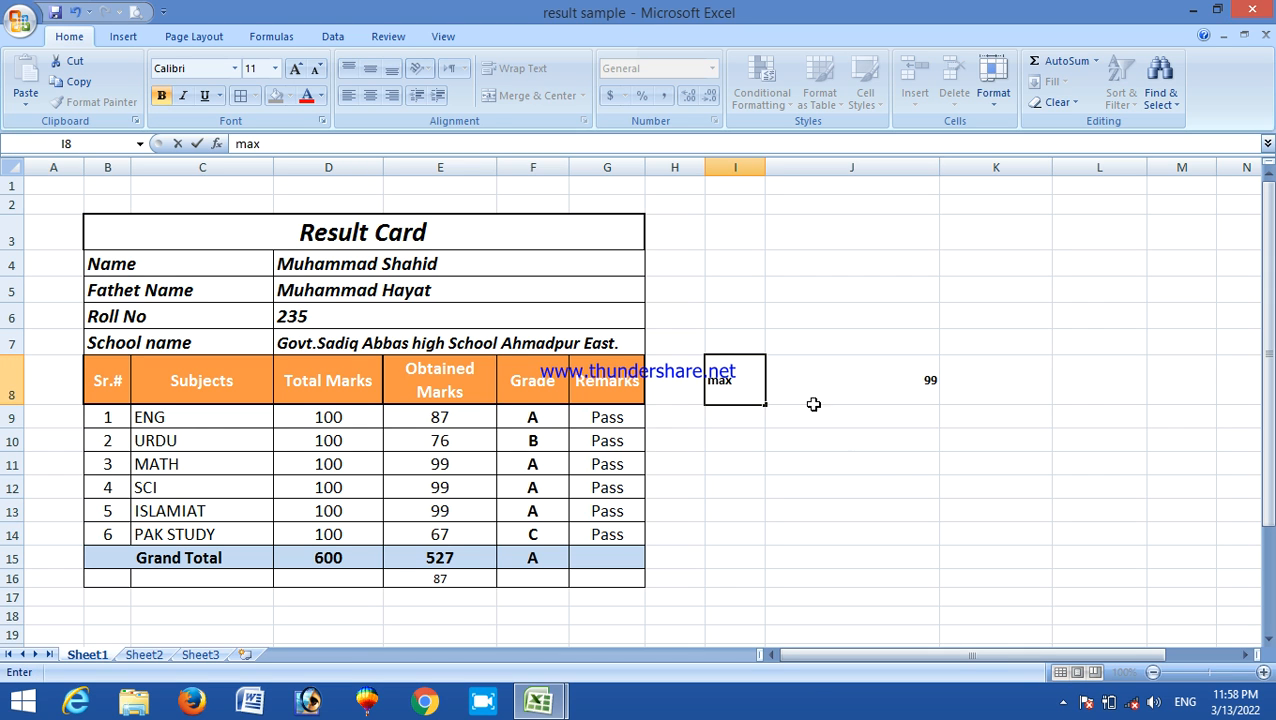
click(910, 474)
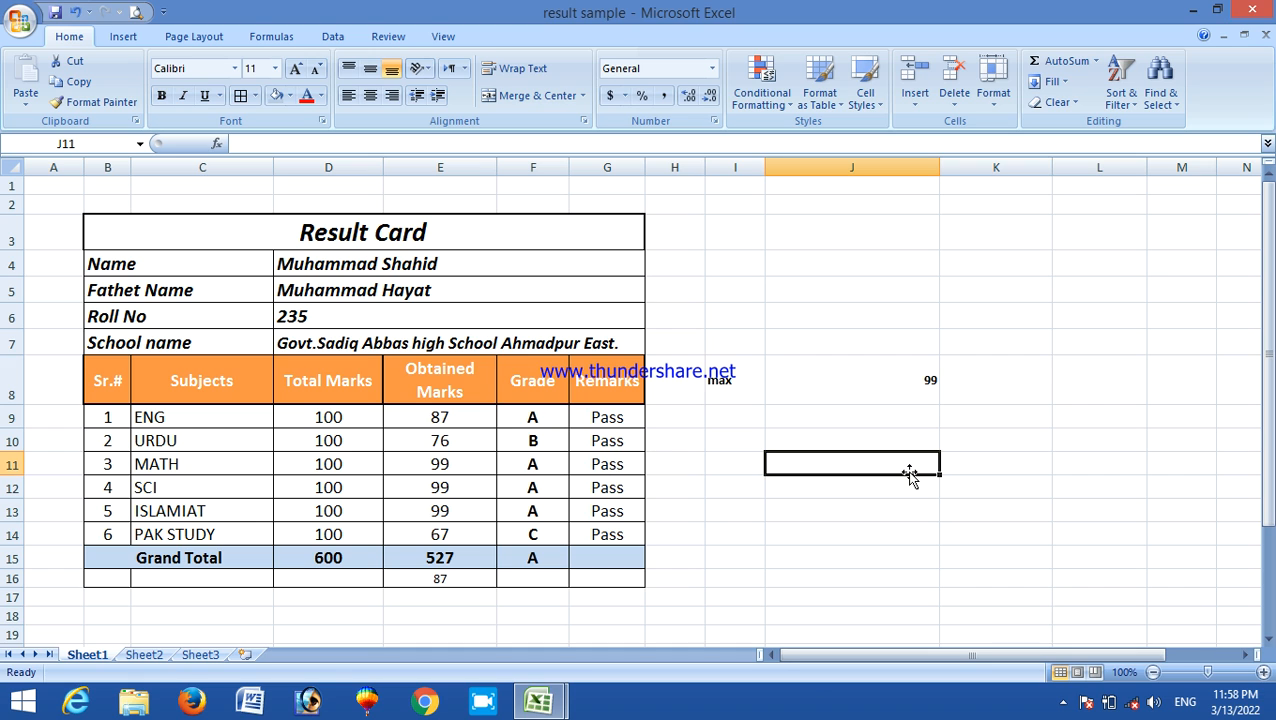
Set the obtained marks to 55 for MATH in E11, 33 for SCI in E12 and 78 for ISLAMIAT in E13
click(441, 419)
click(440, 534)
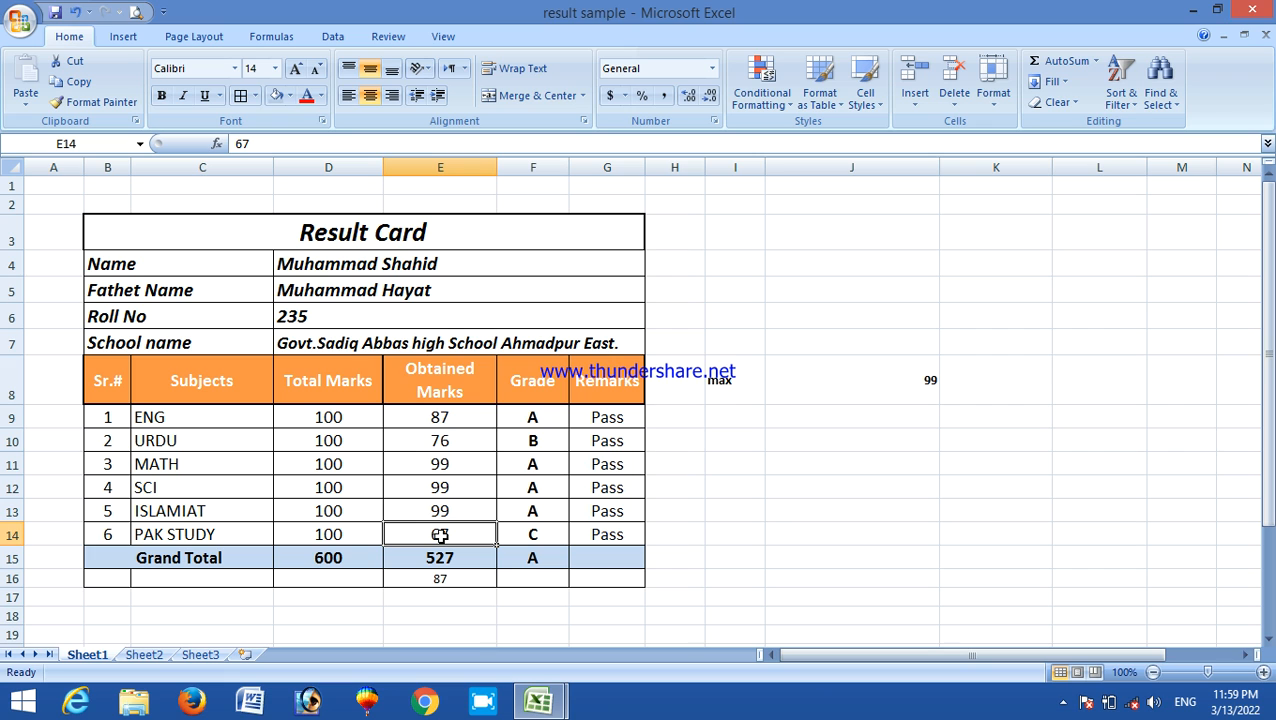
click(478, 468)
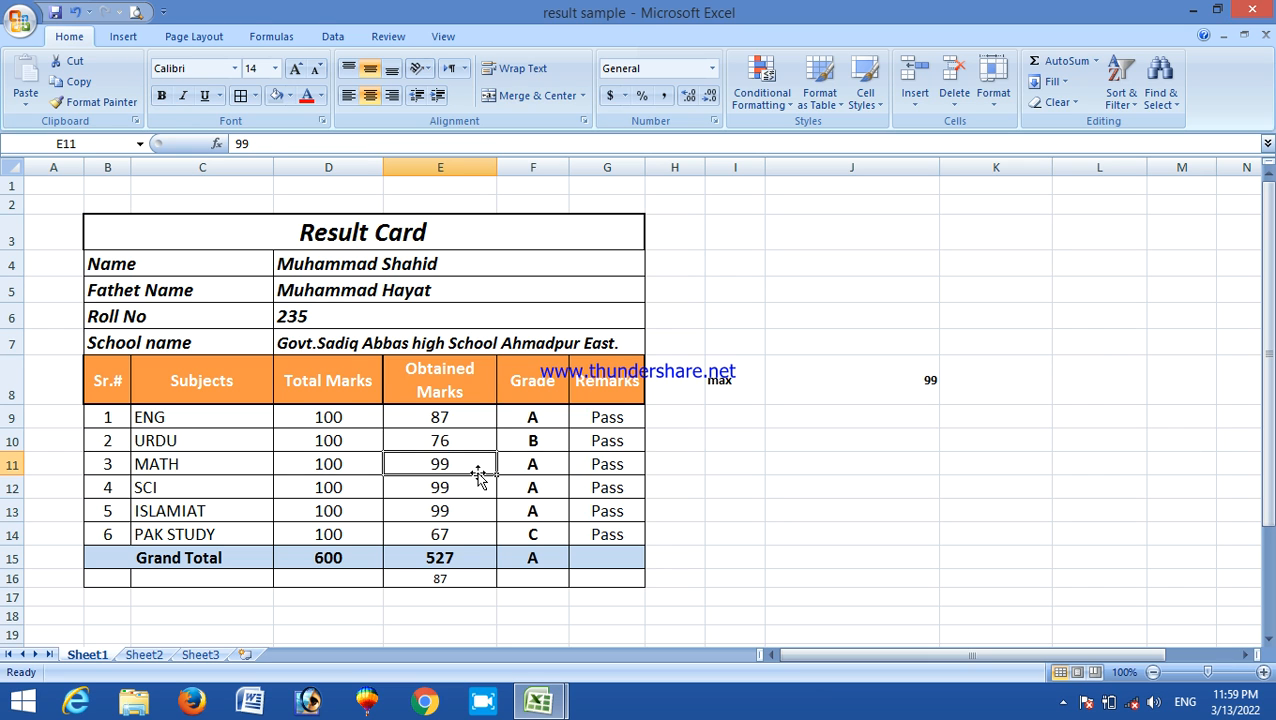
text(55)
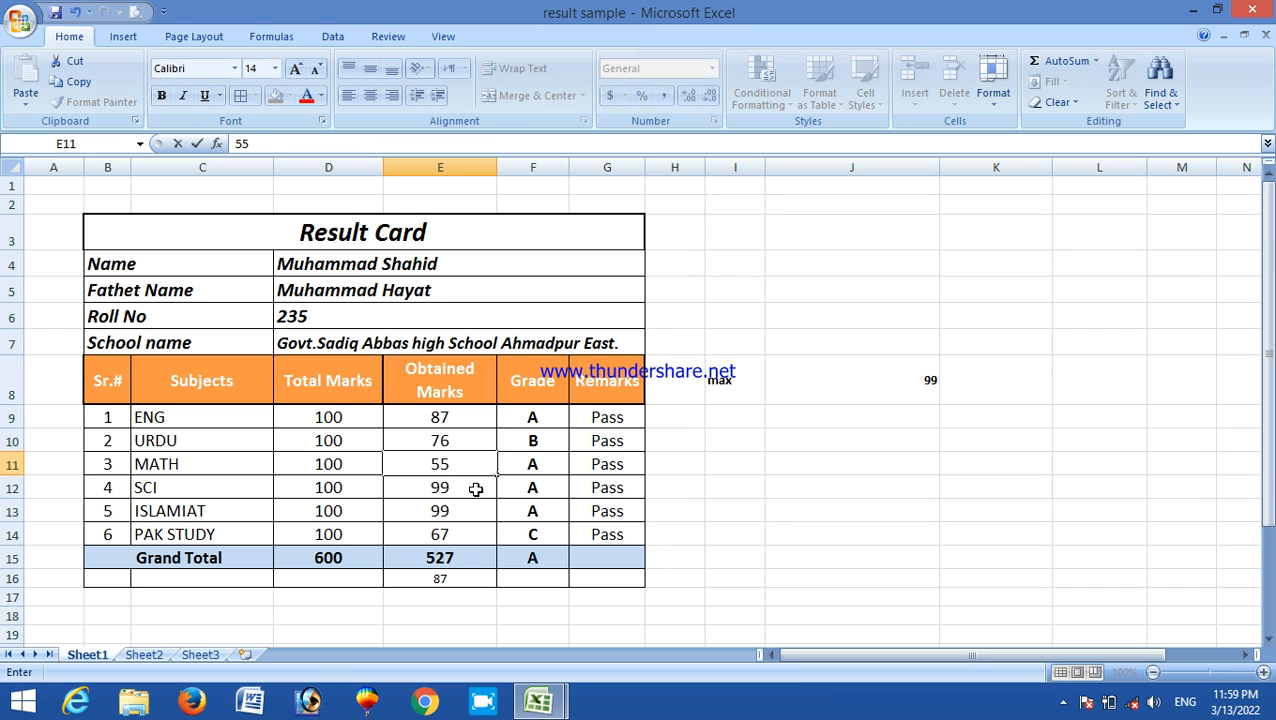
click(476, 489)
text(33)
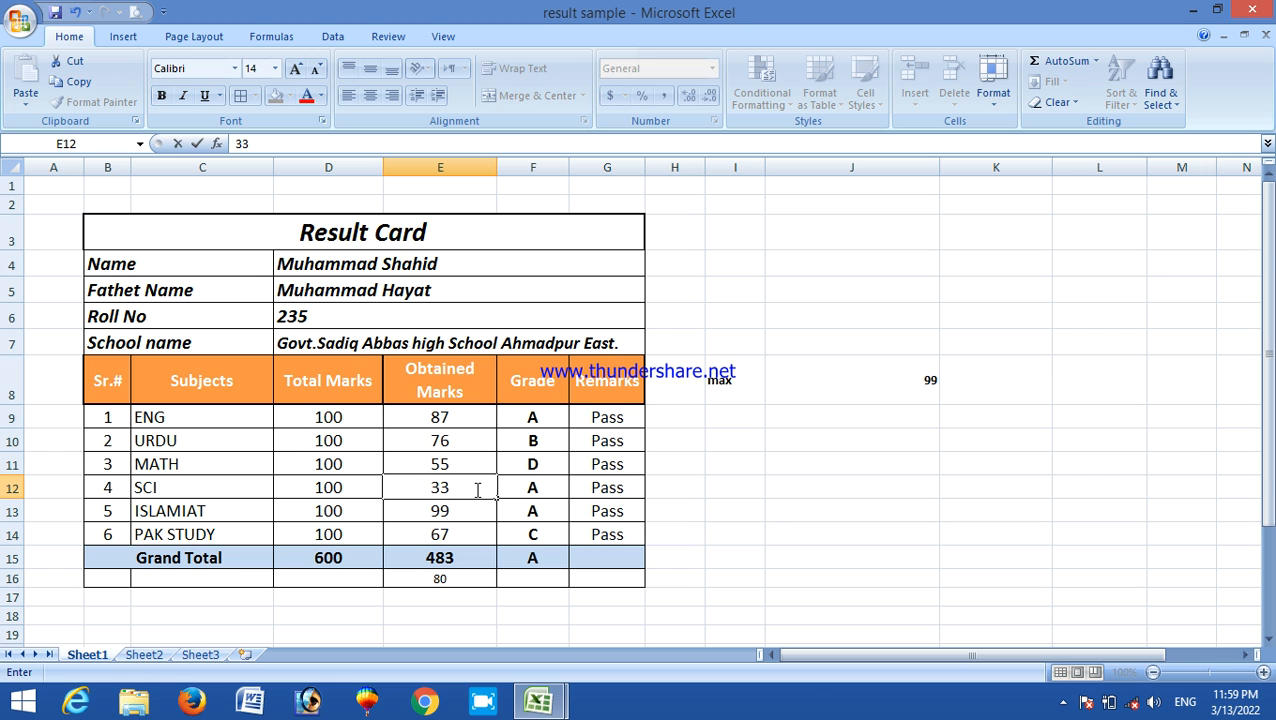
click(474, 505)
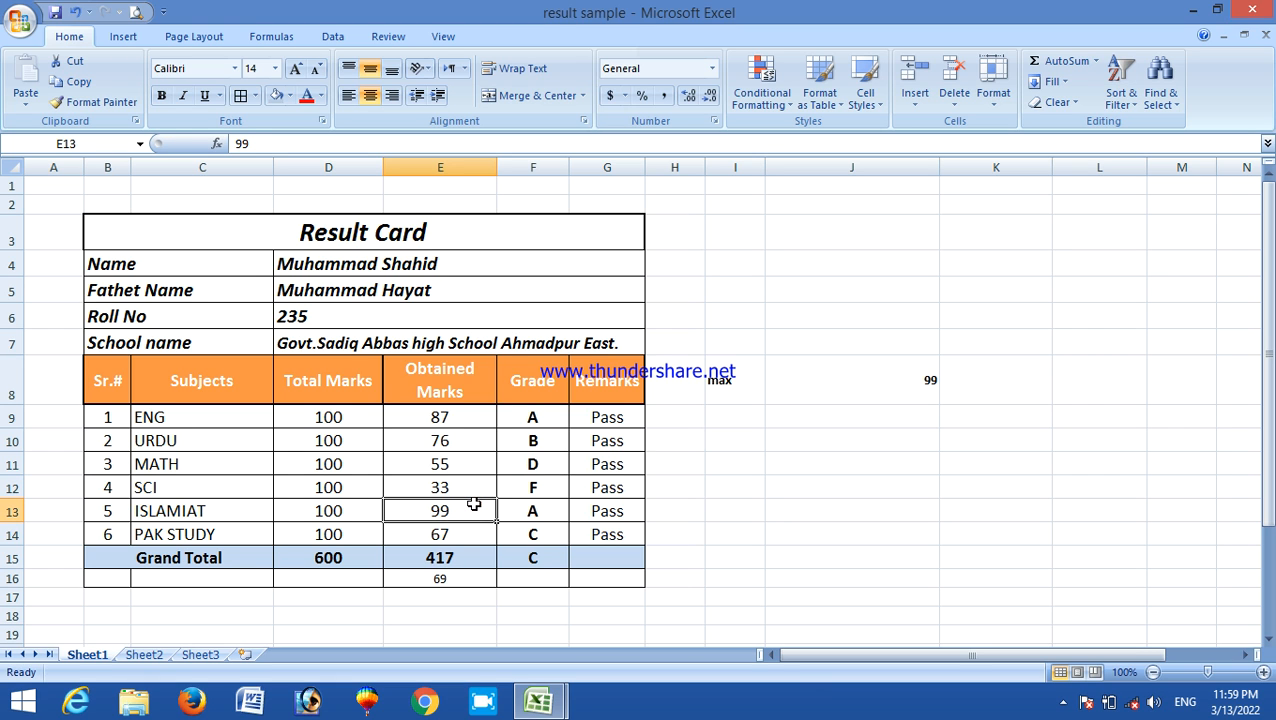
text(78)
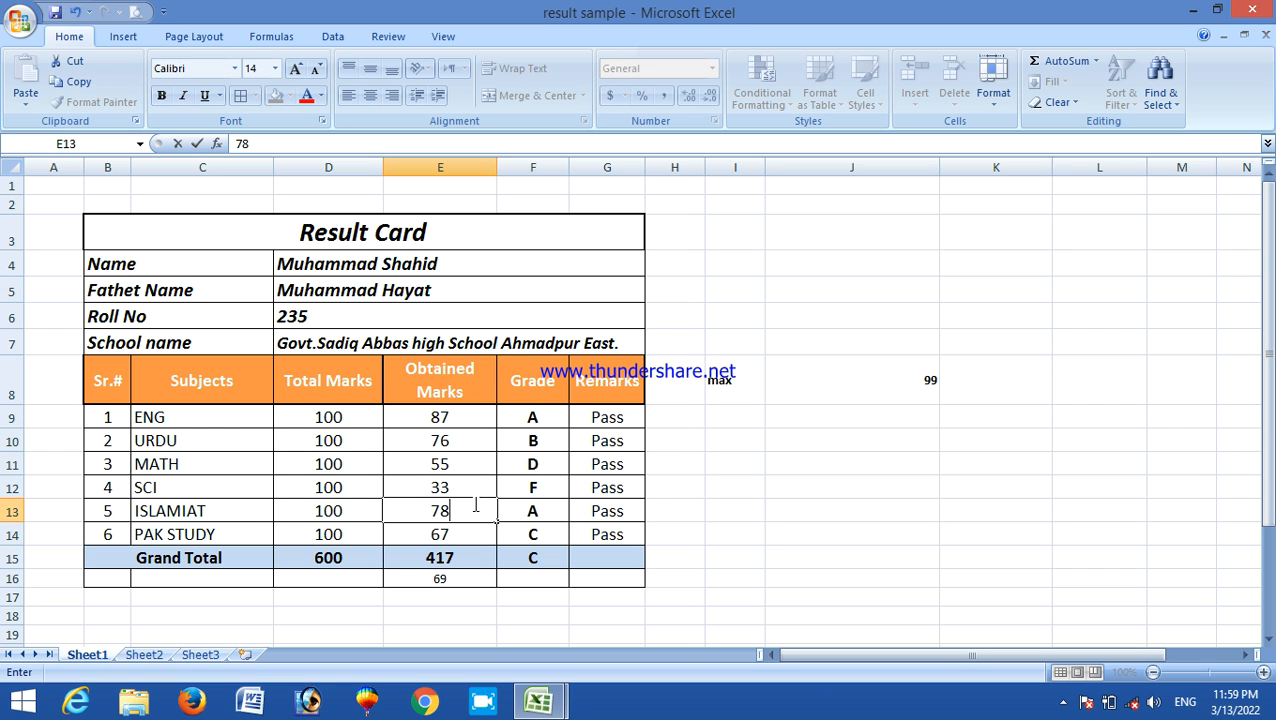
click(729, 553)
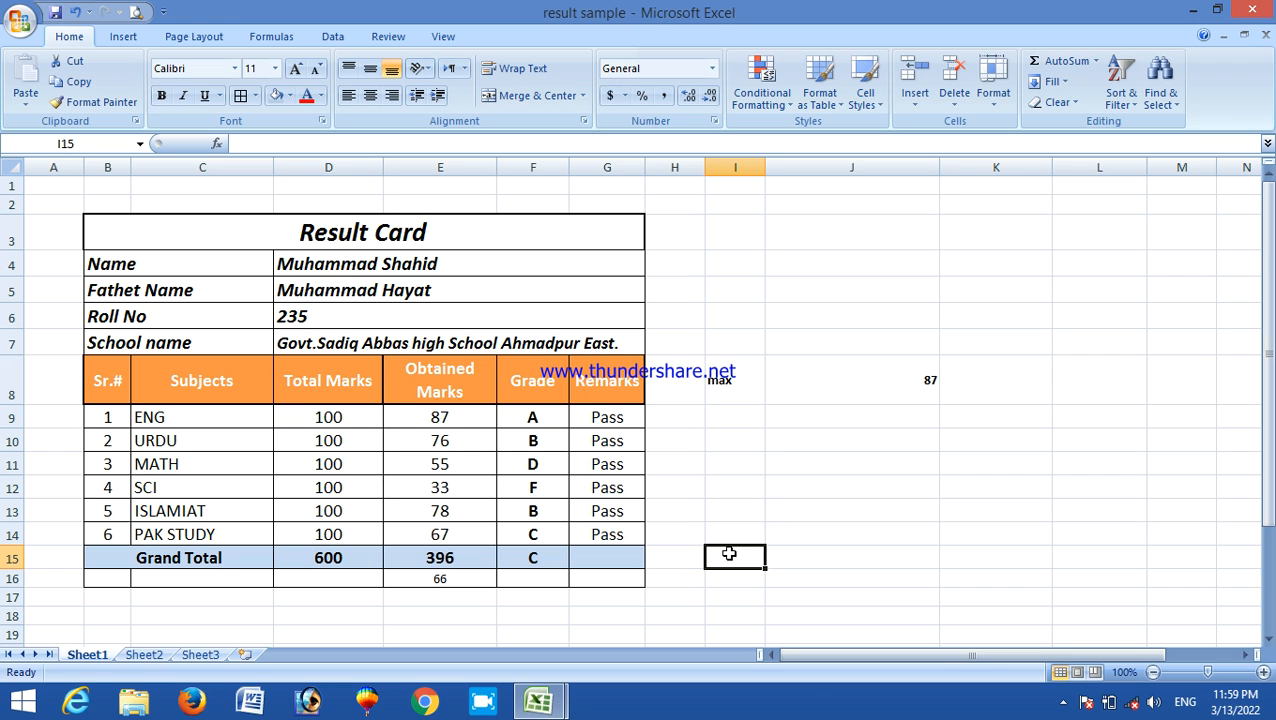
Label the minimum result by entering "min" in cell I9
click(727, 417)
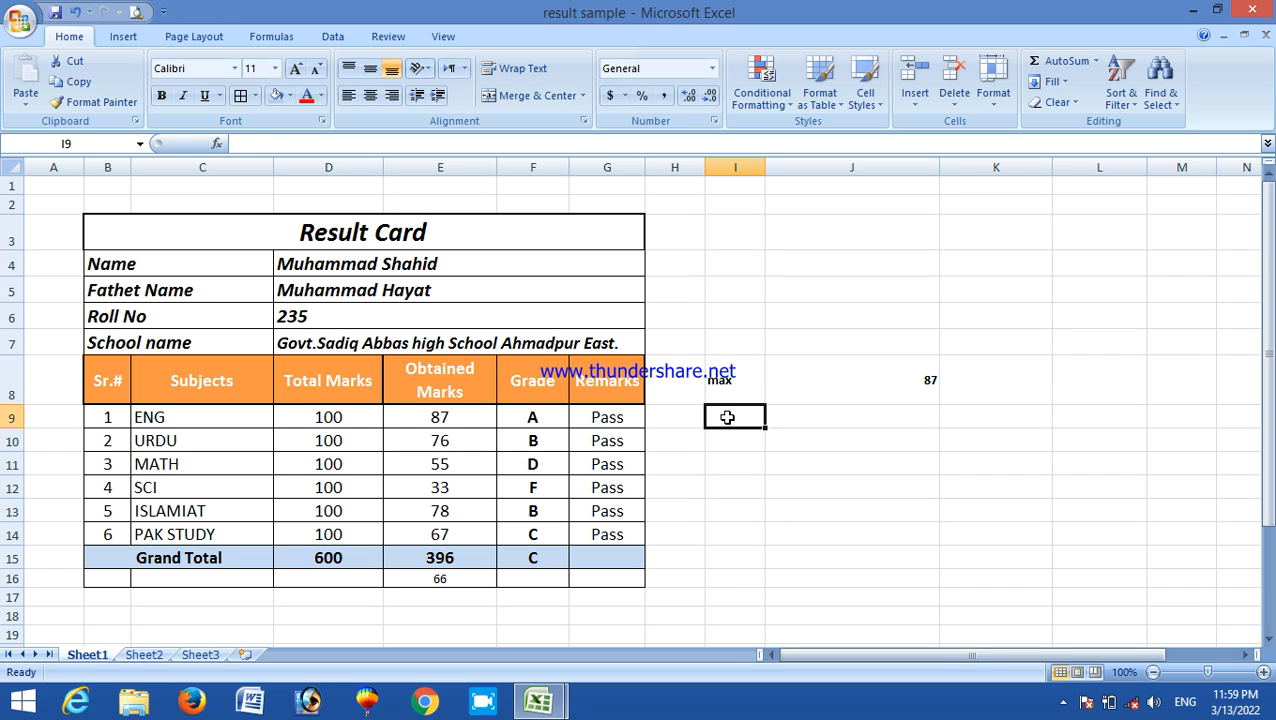
text(maxin)
key(Tab)
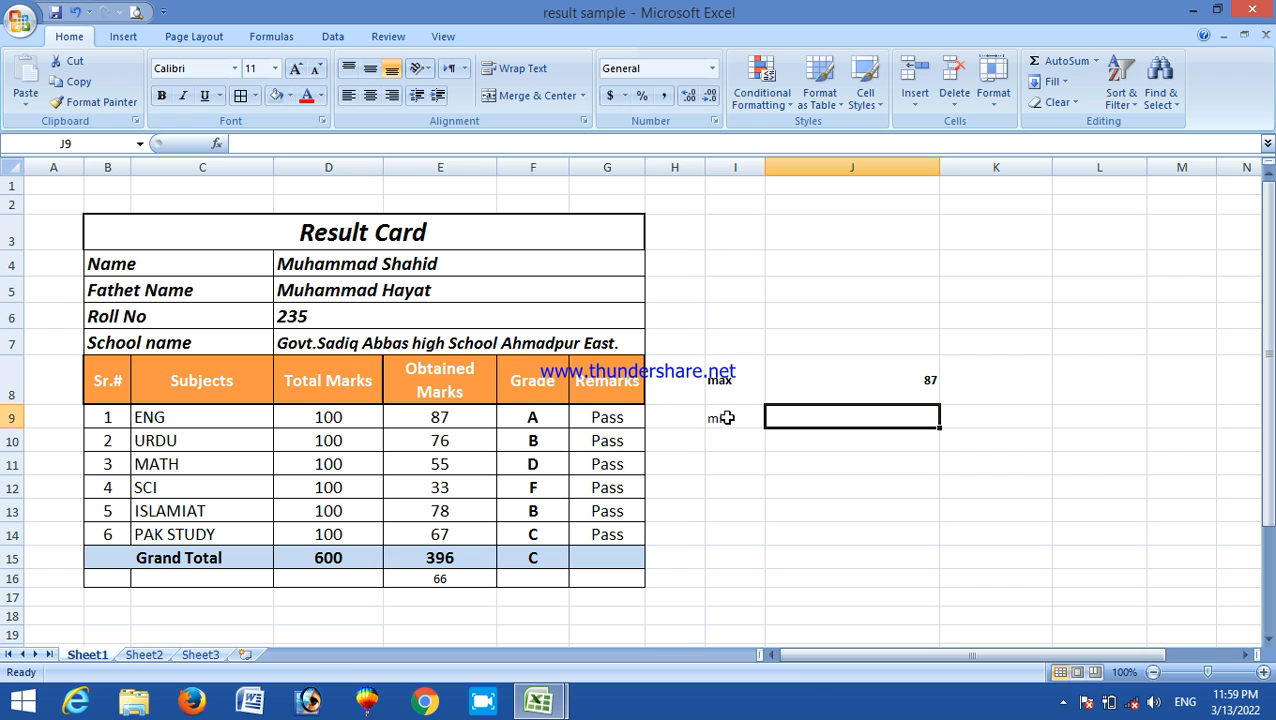
Enter a MIN formula in J9 over the obtained marks range E9:E14
text(=)
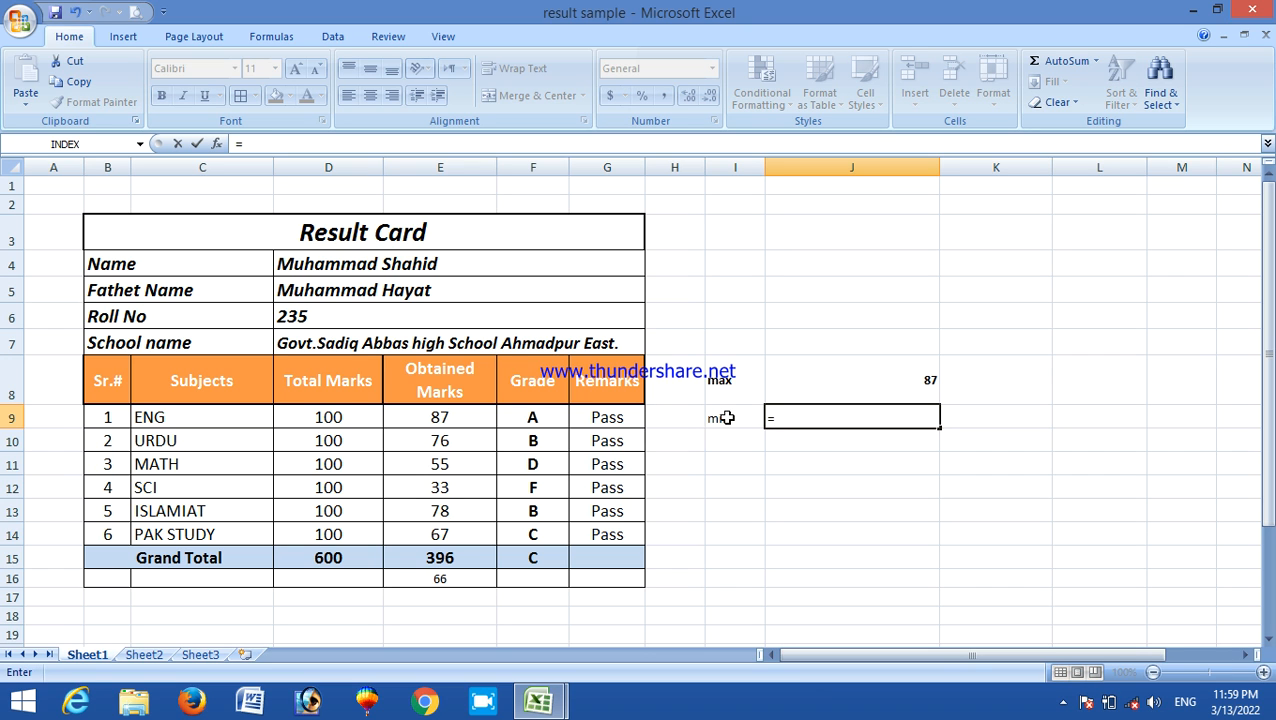
text(min()
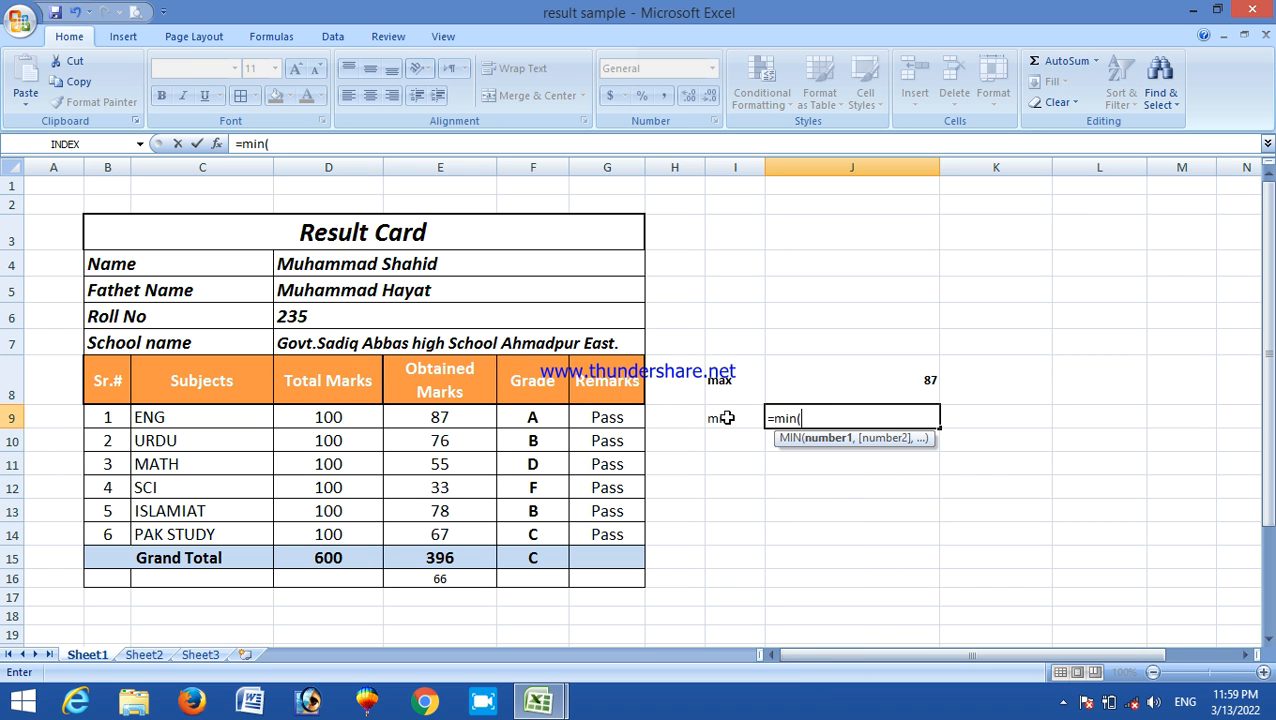
click(455, 421)
key(F8)
key(BackSpace)
key(BackSpace)
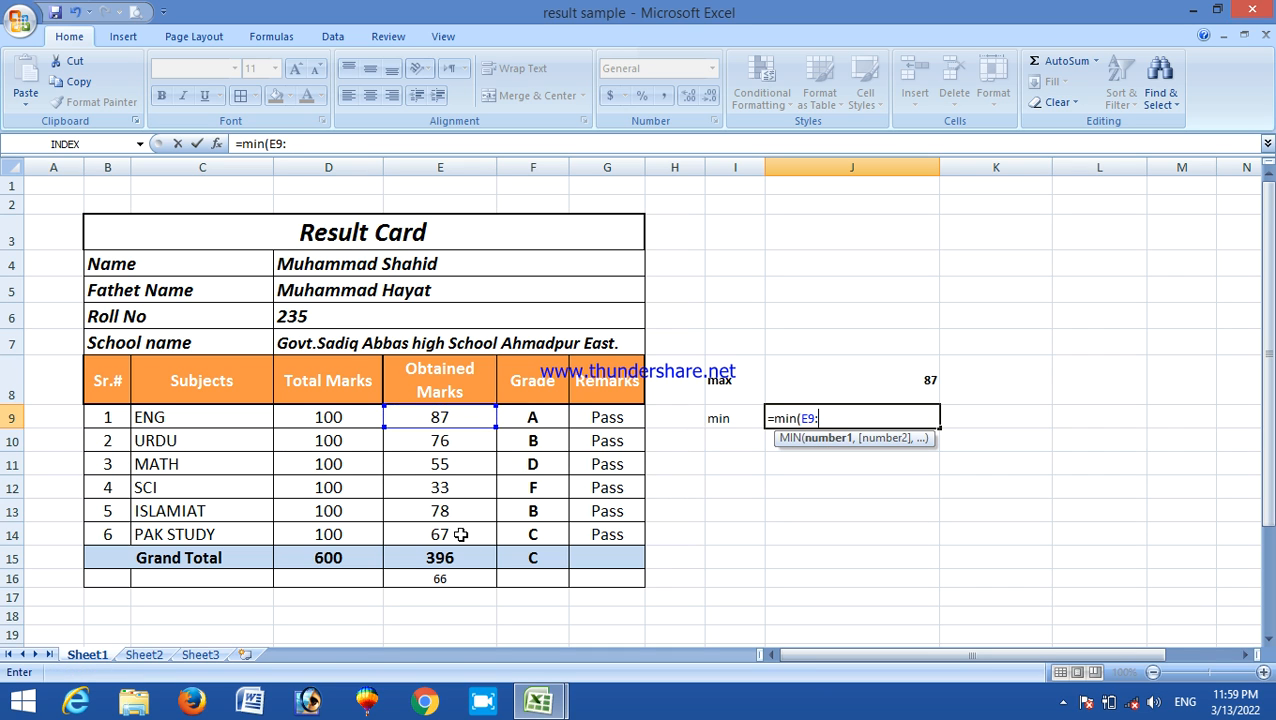
click(460, 535)
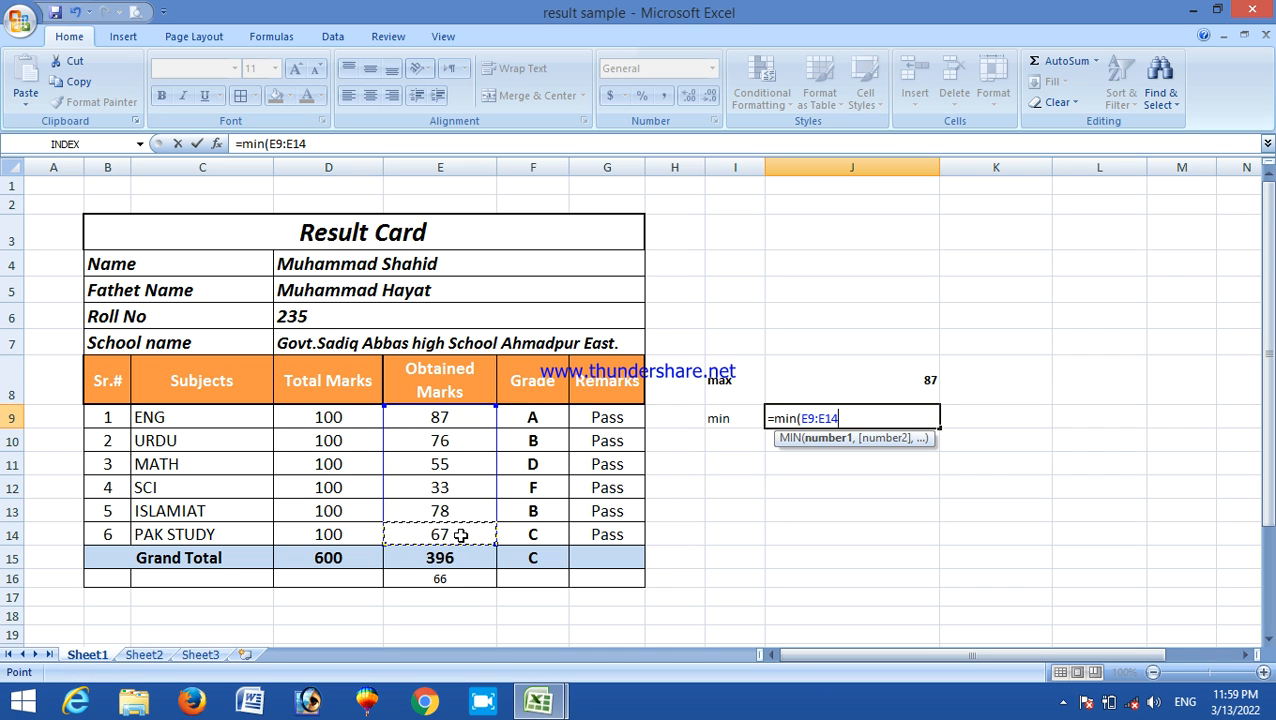
text())
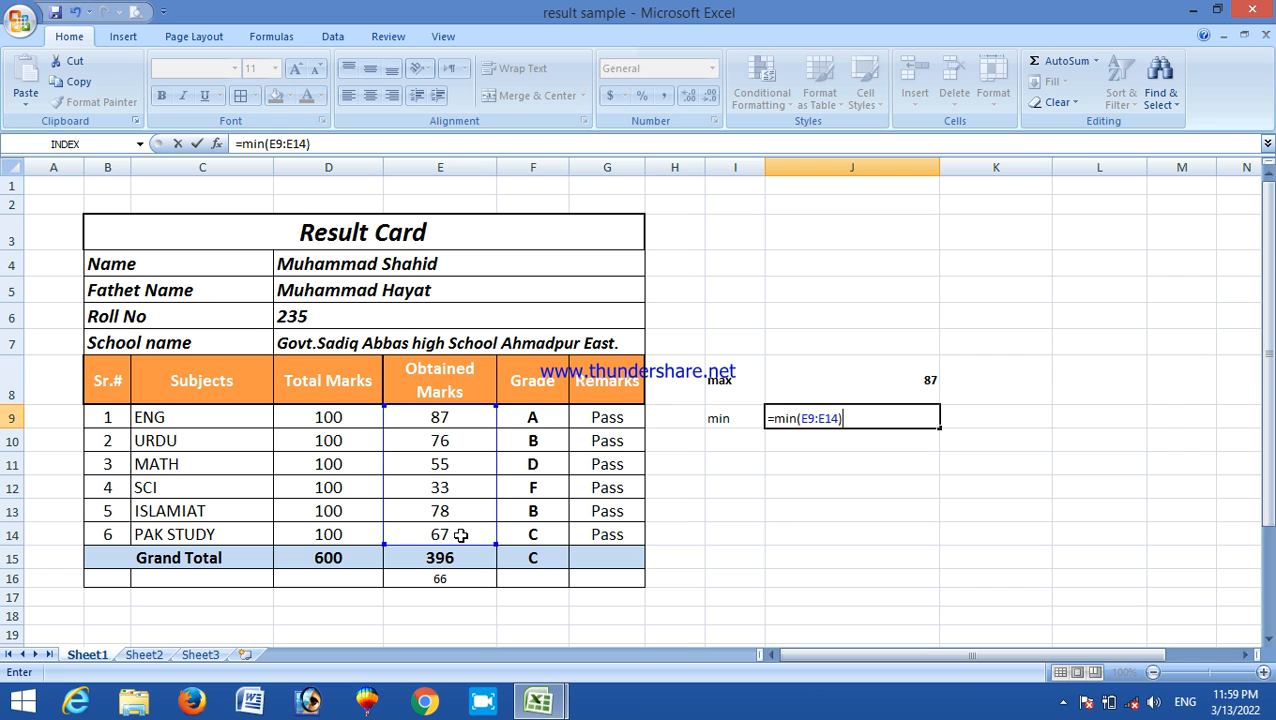
key(Return)
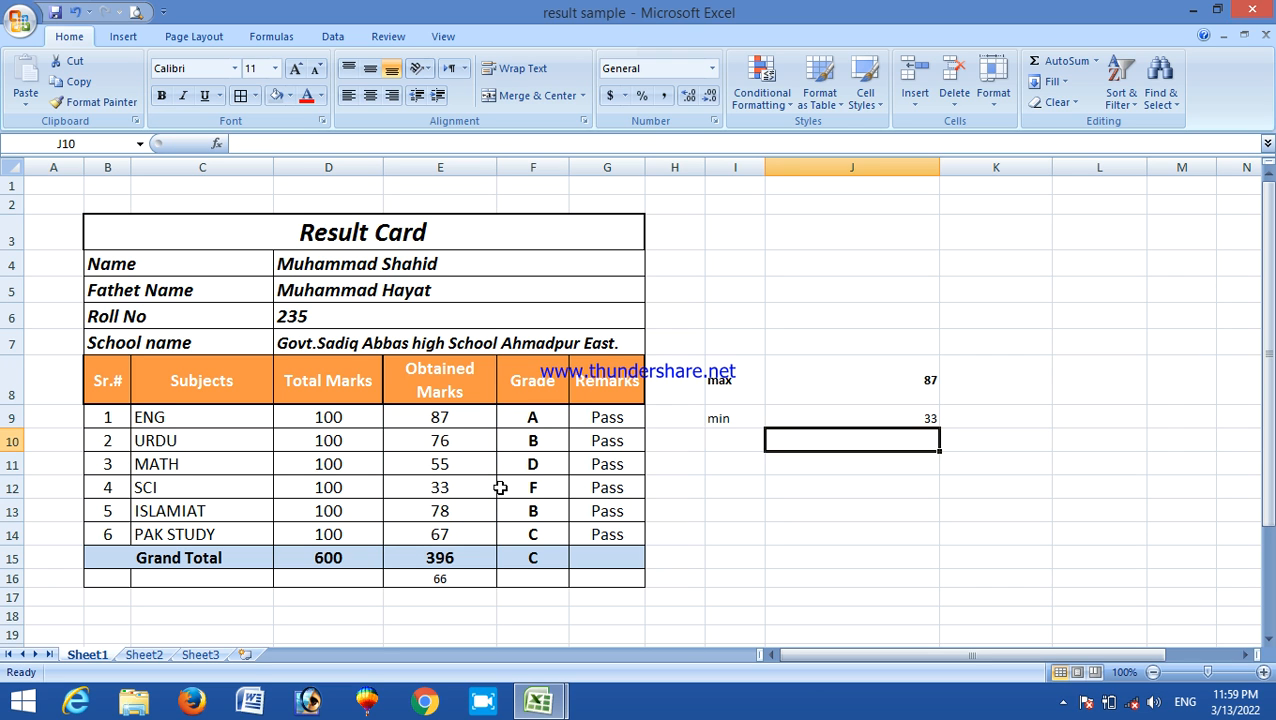
Set the obtained marks for SCI in E12 to 76
click(474, 492)
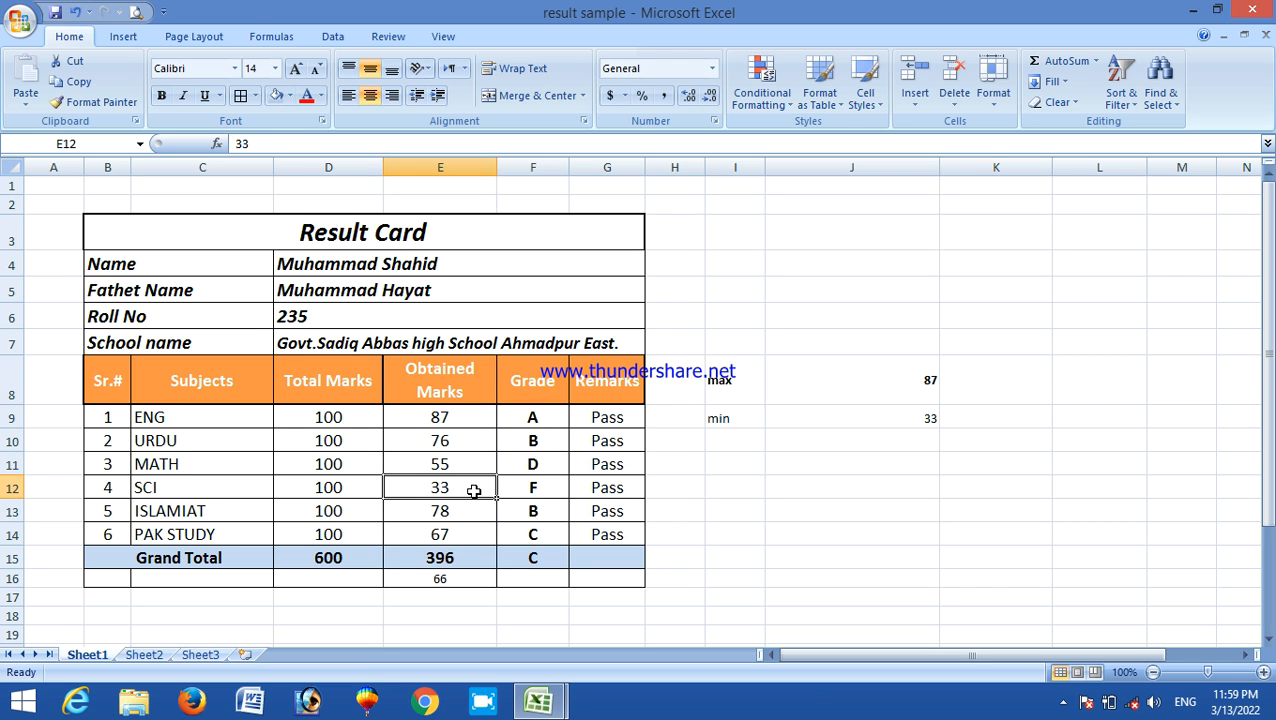
text(3)
key(BackSpace)
text(76)
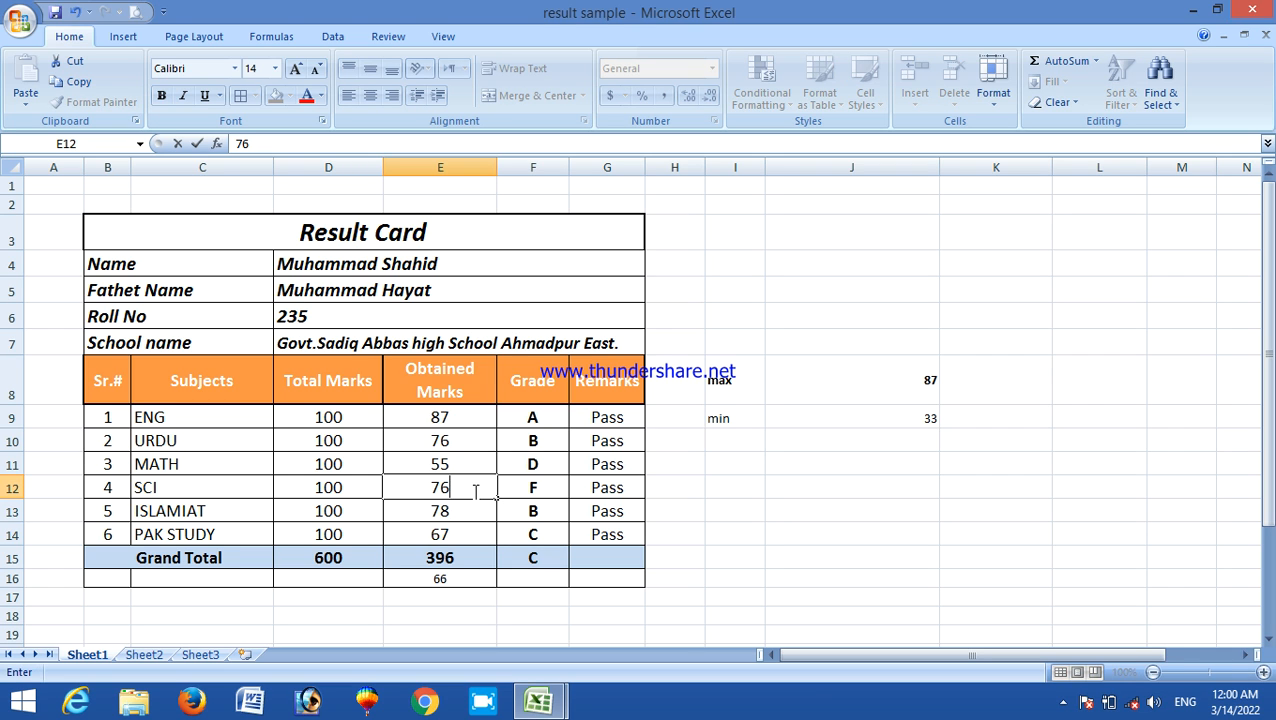
key(Return)
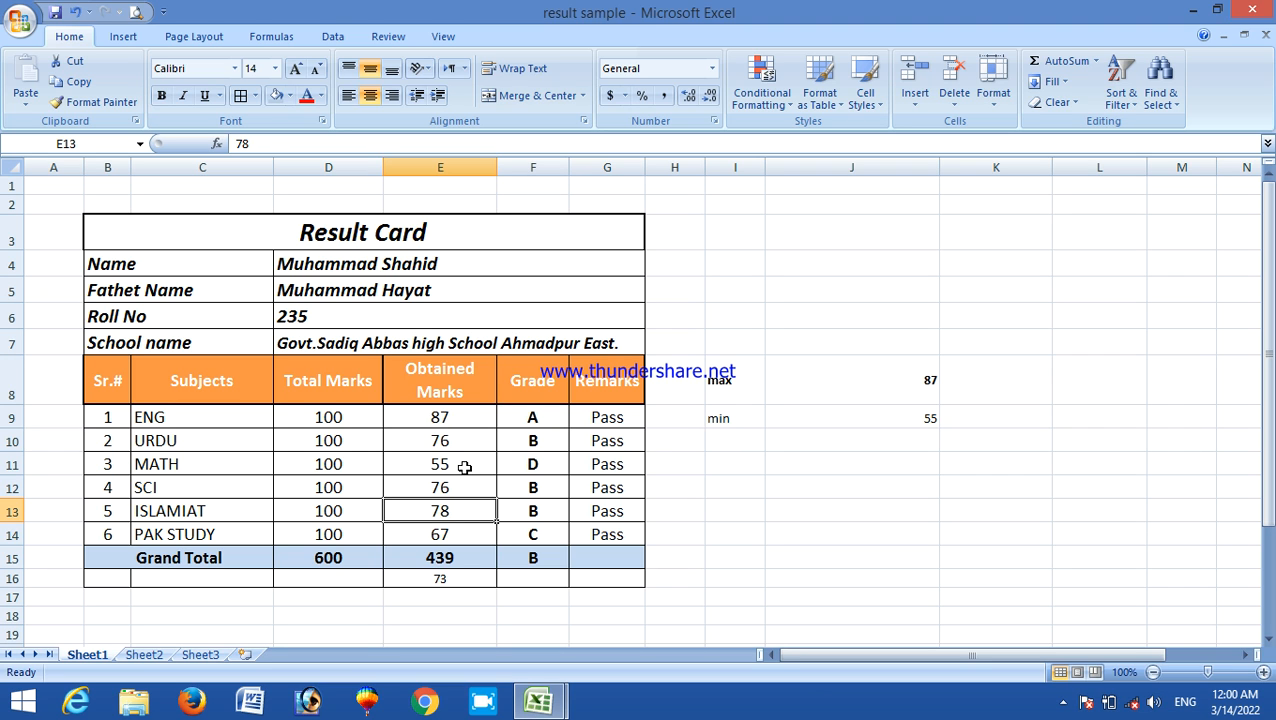
Examine the Average Marks formula in D5 of Sheet2, and return to the result card on Sheet1
click(146, 656)
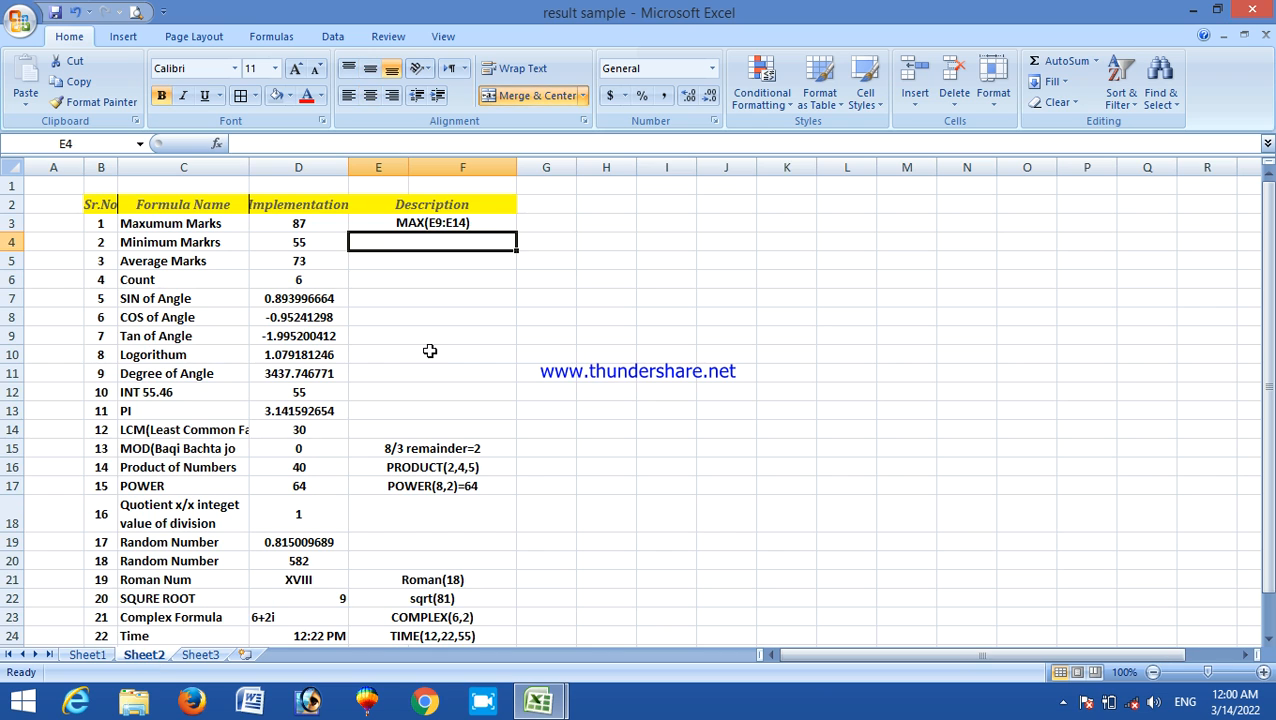
click(218, 228)
key(Down)
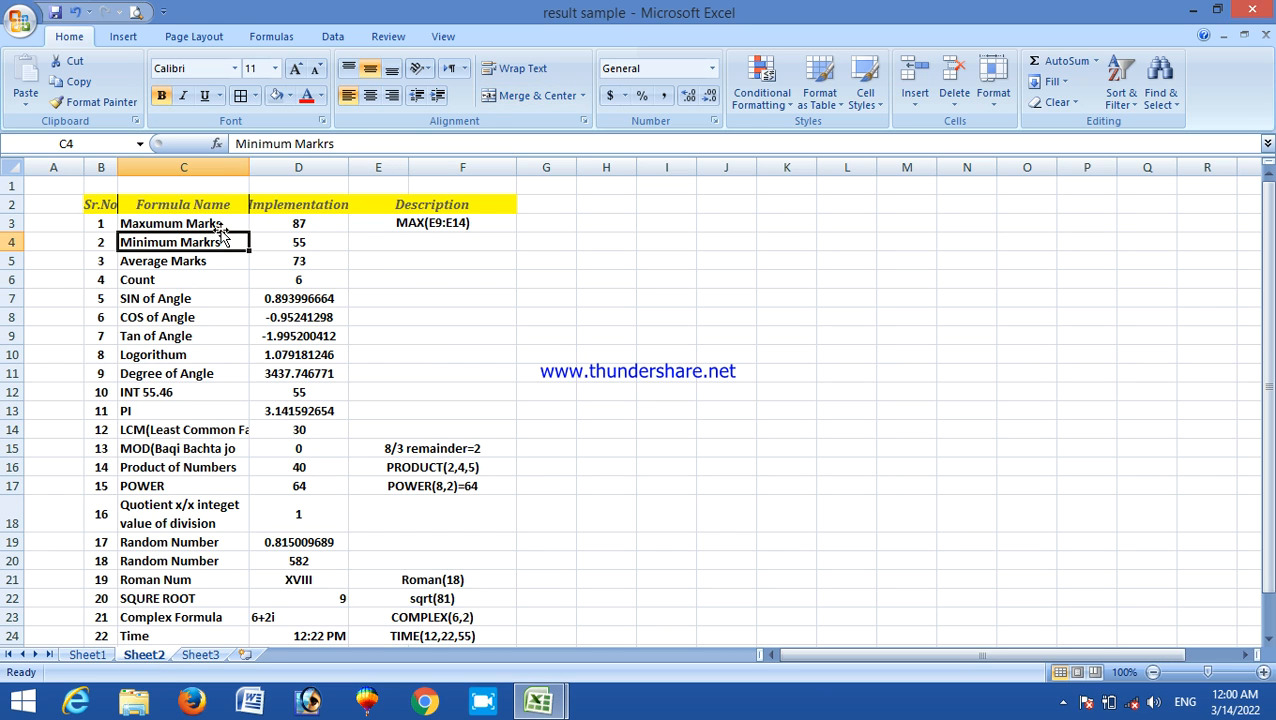
key(Down)
key(Right)
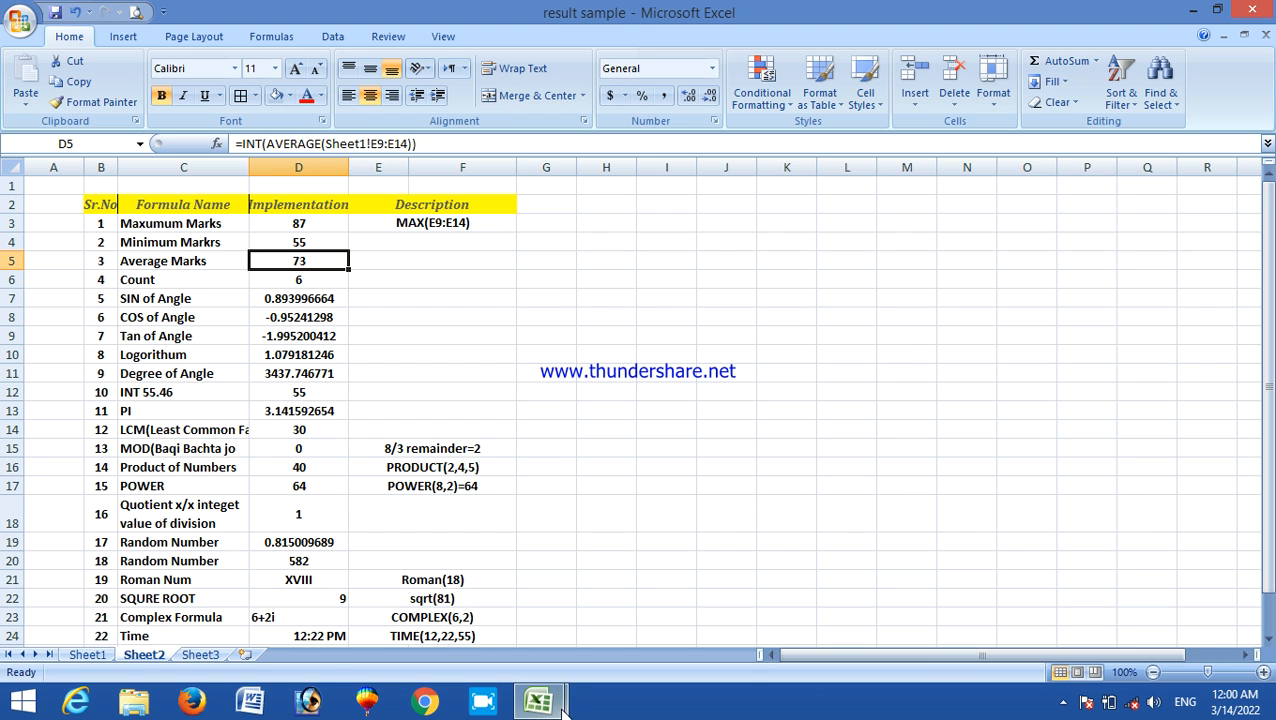
click(104, 659)
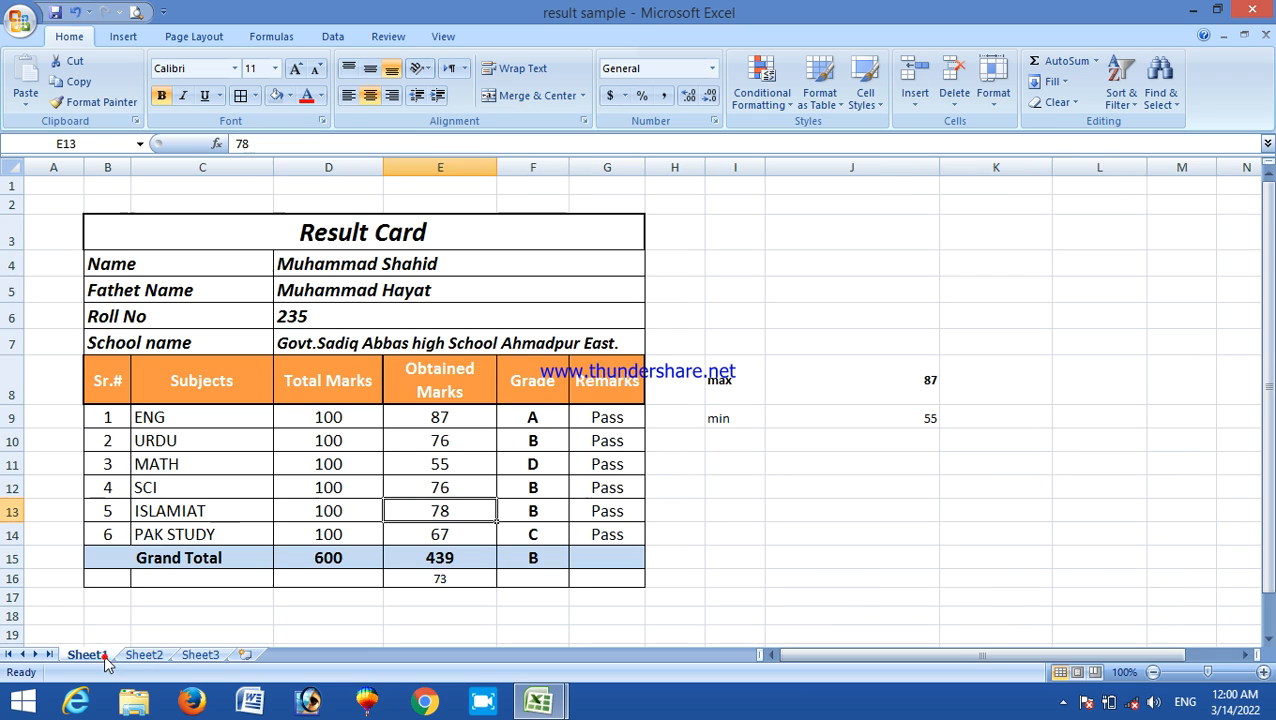
Enter an AVERAGE formula in J11 over the obtained marks range E9:E14
click(816, 472)
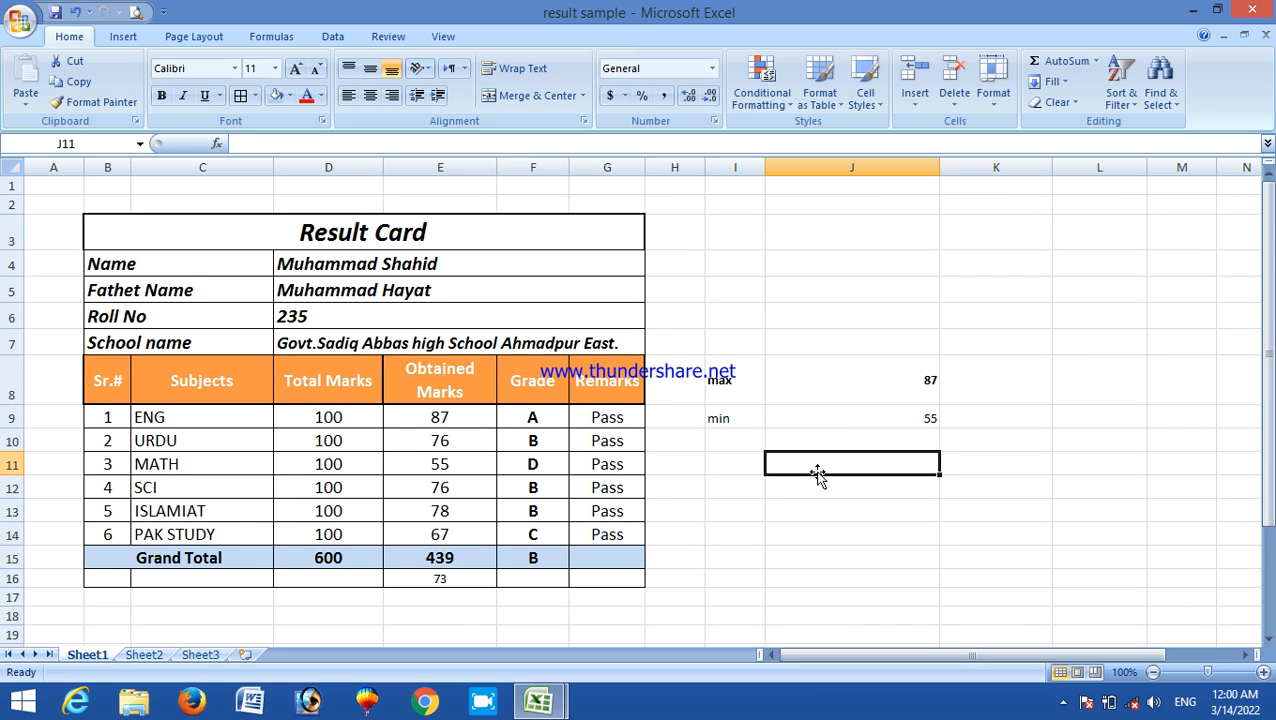
text(=)
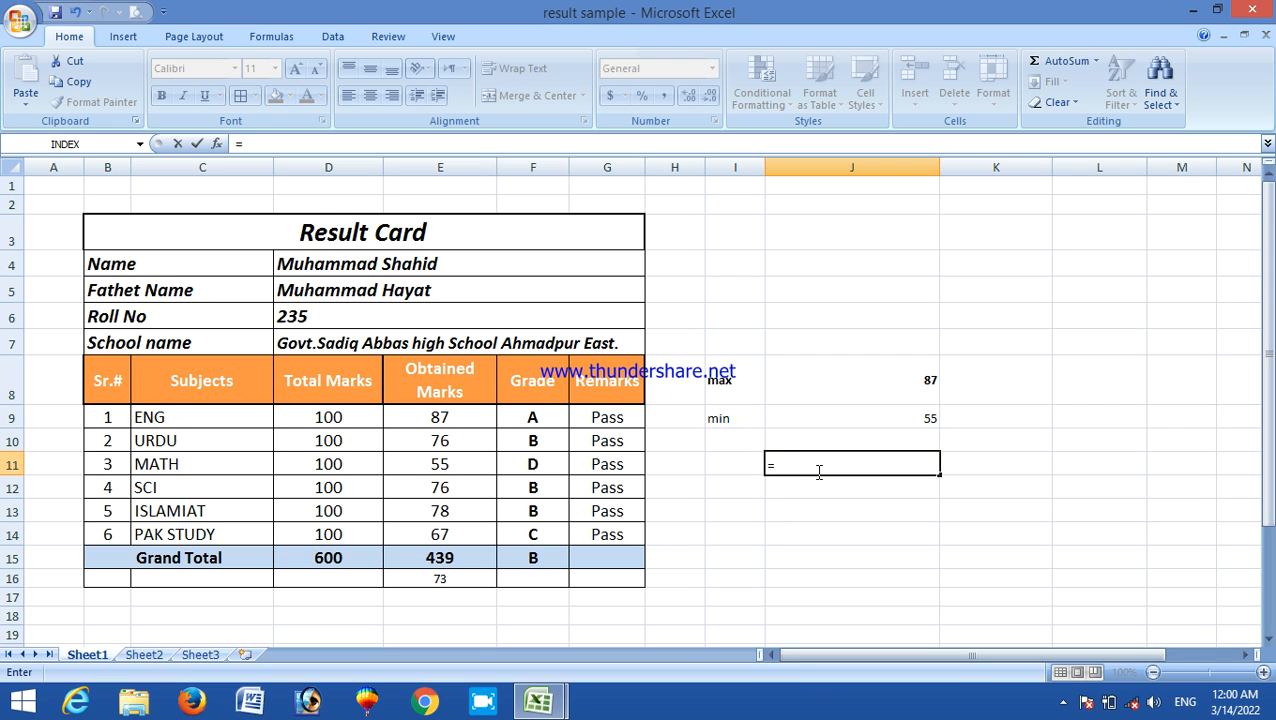
text(ave)
key(Down)
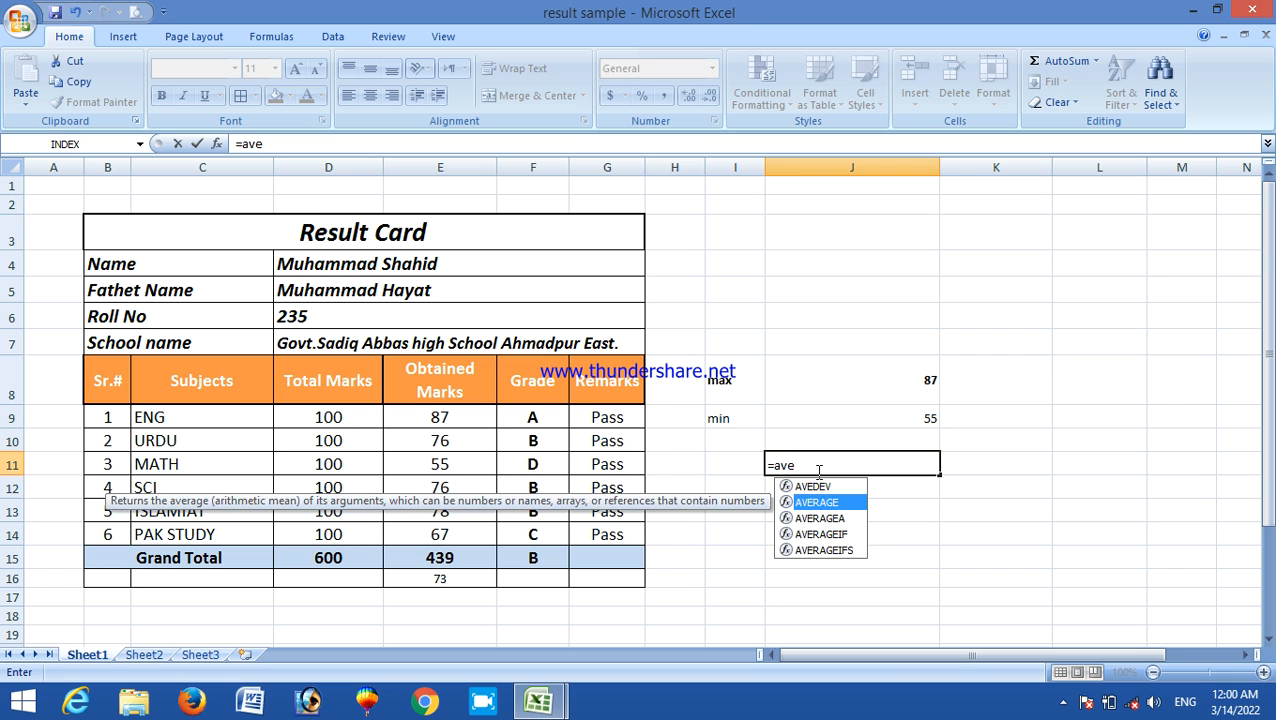
key(Return)
double_click(818, 465)
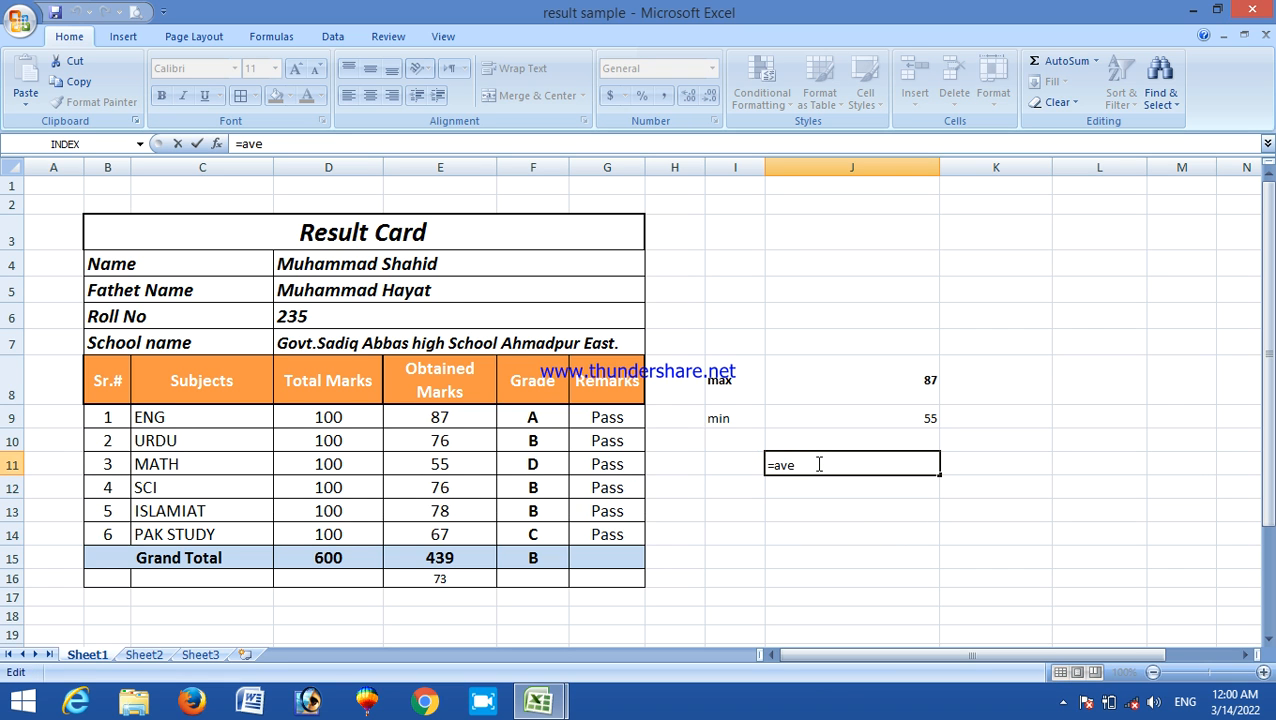
text(rage)
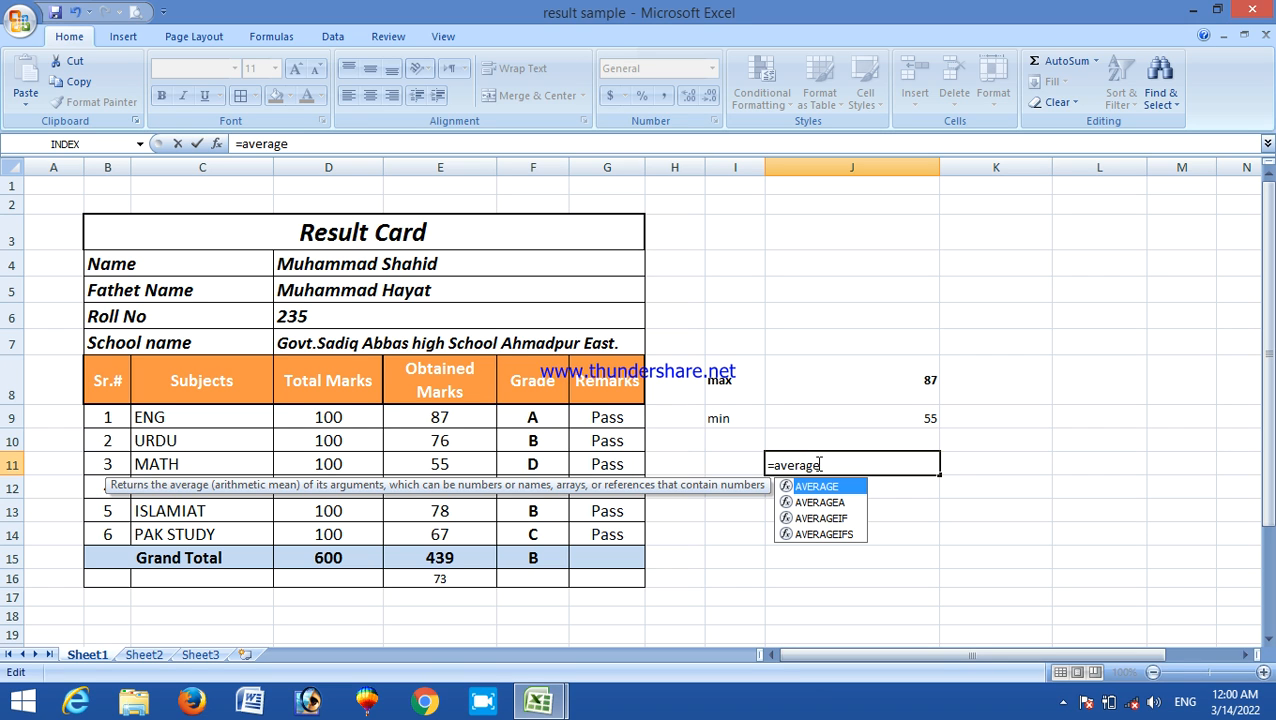
text(()
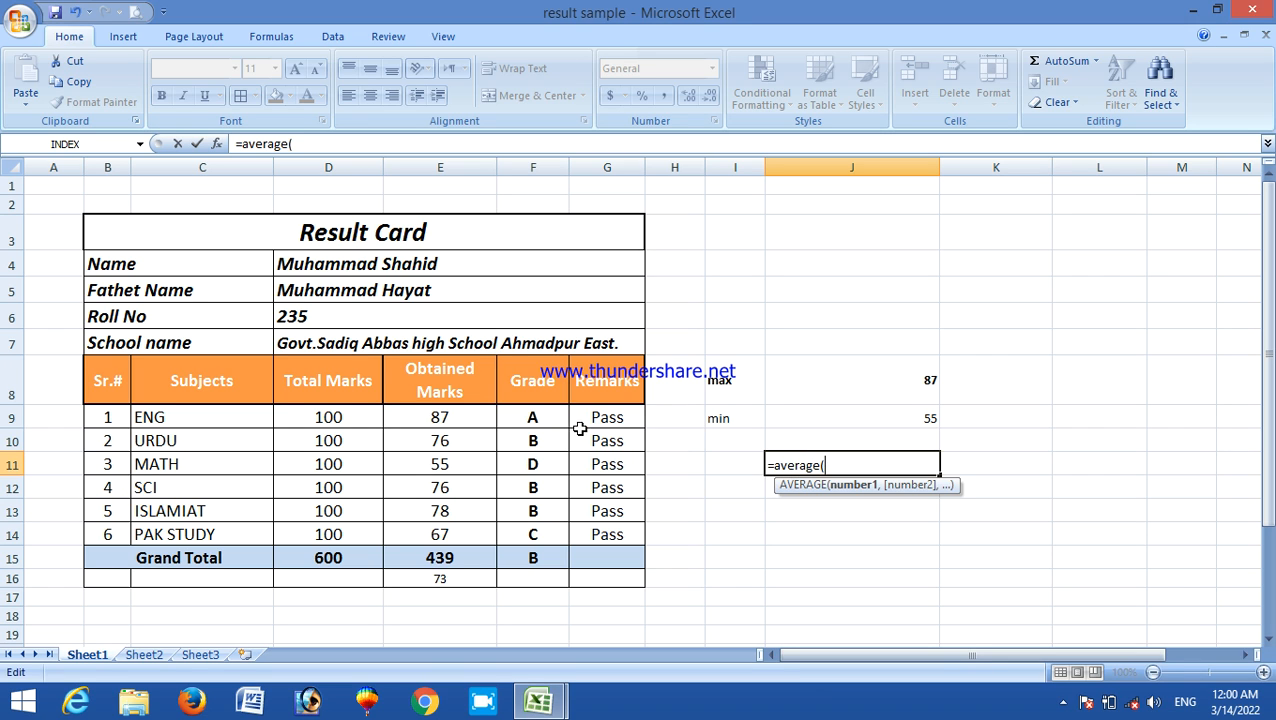
click(452, 418)
key(F8)
click(455, 536)
text())
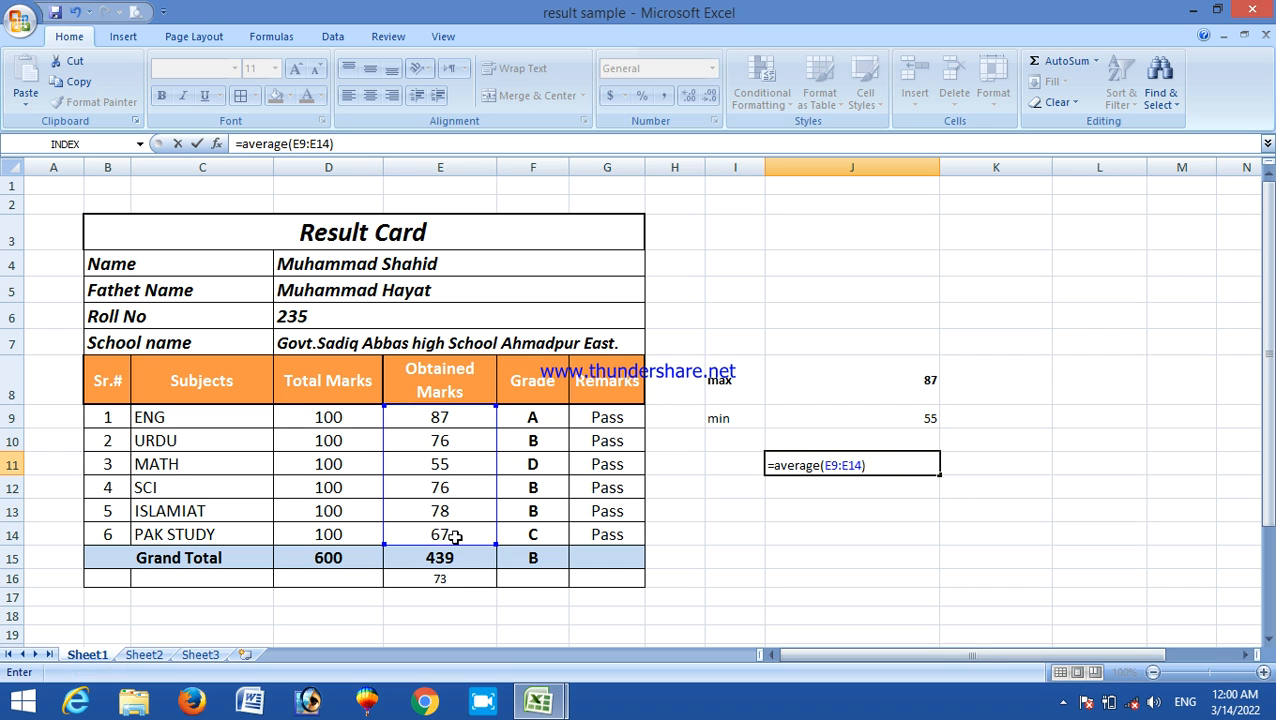
key(Return)
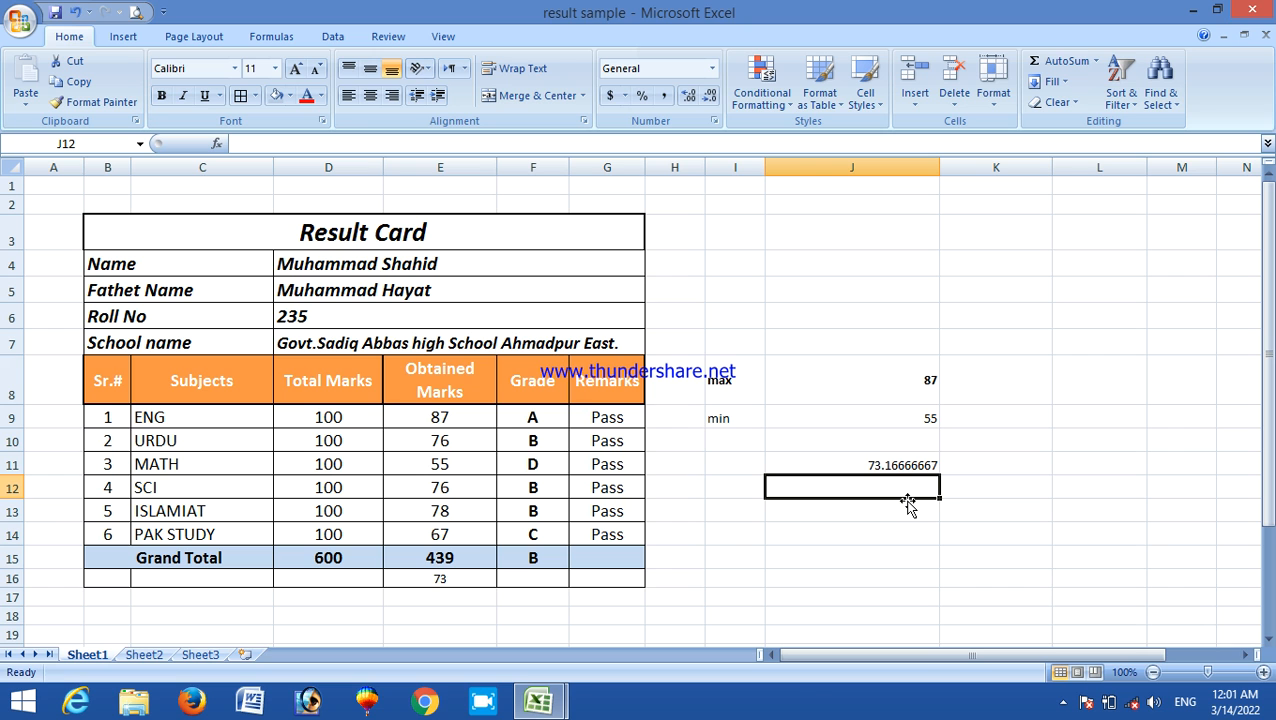
Glance at the formula list on Sheet2, and label the average result on Sheet1 by entering "avg" in I11
click(166, 655)
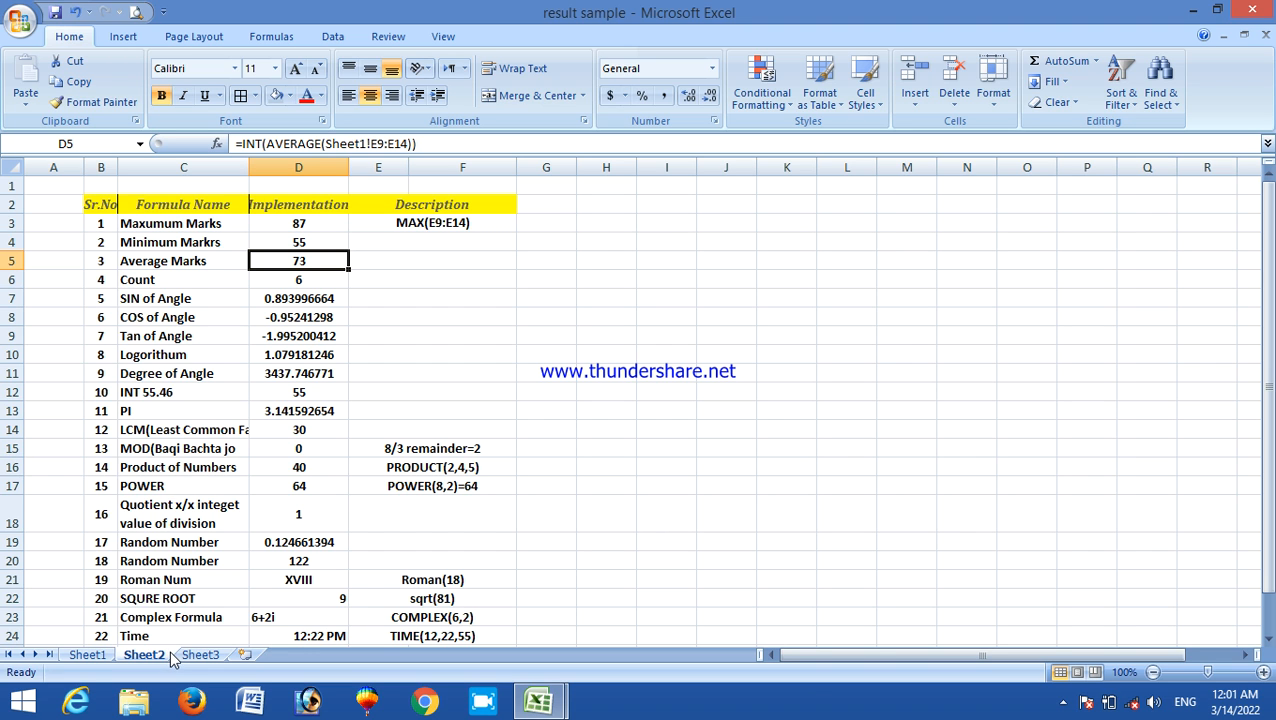
click(104, 655)
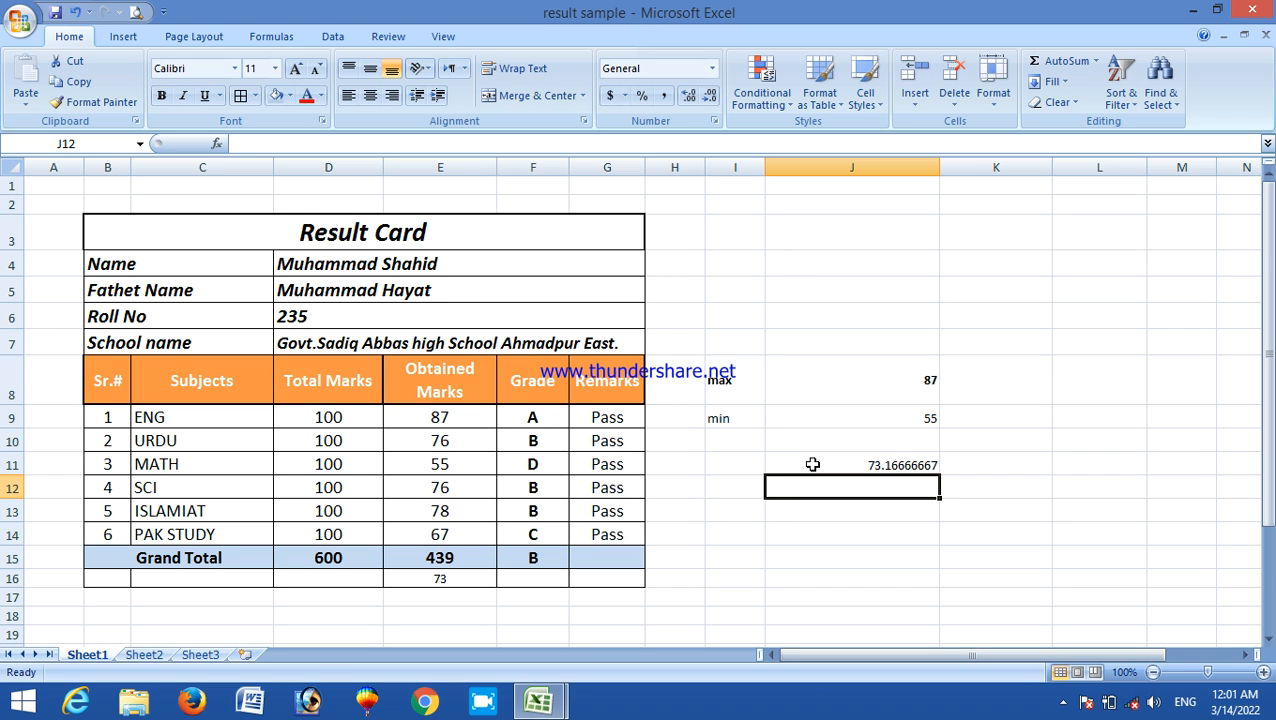
click(756, 466)
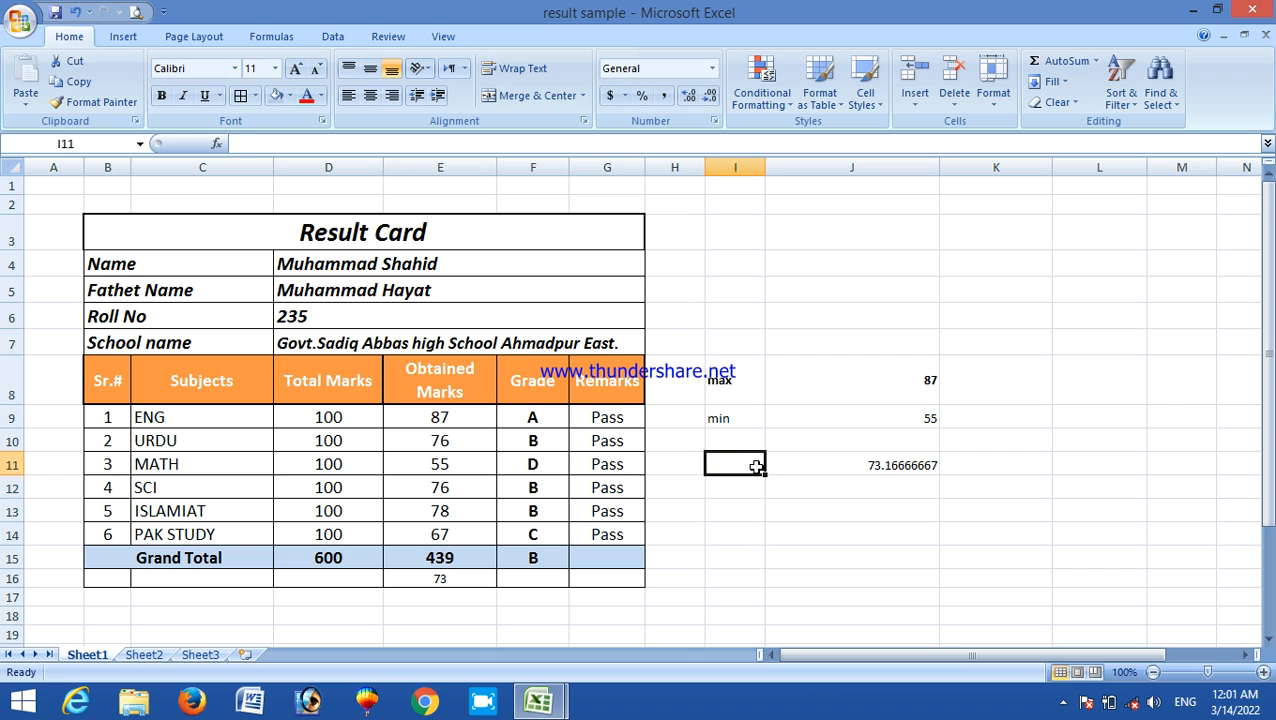
text(avg)
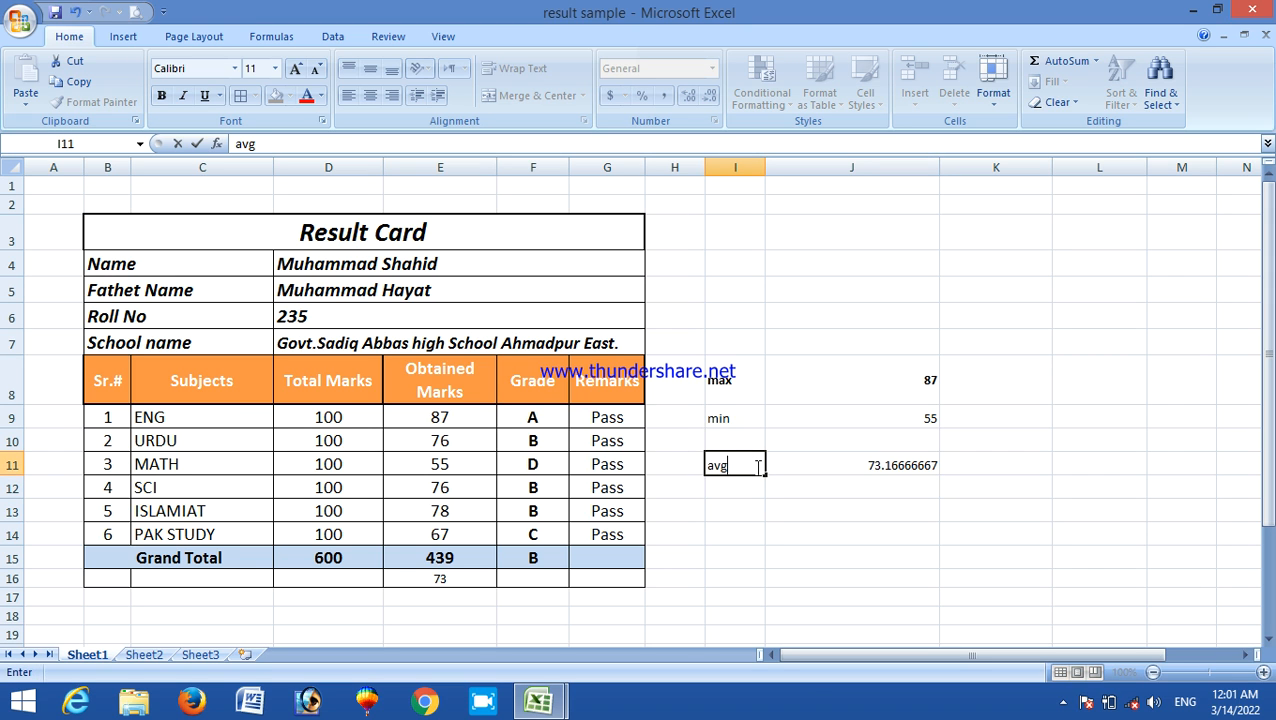
key(Return)
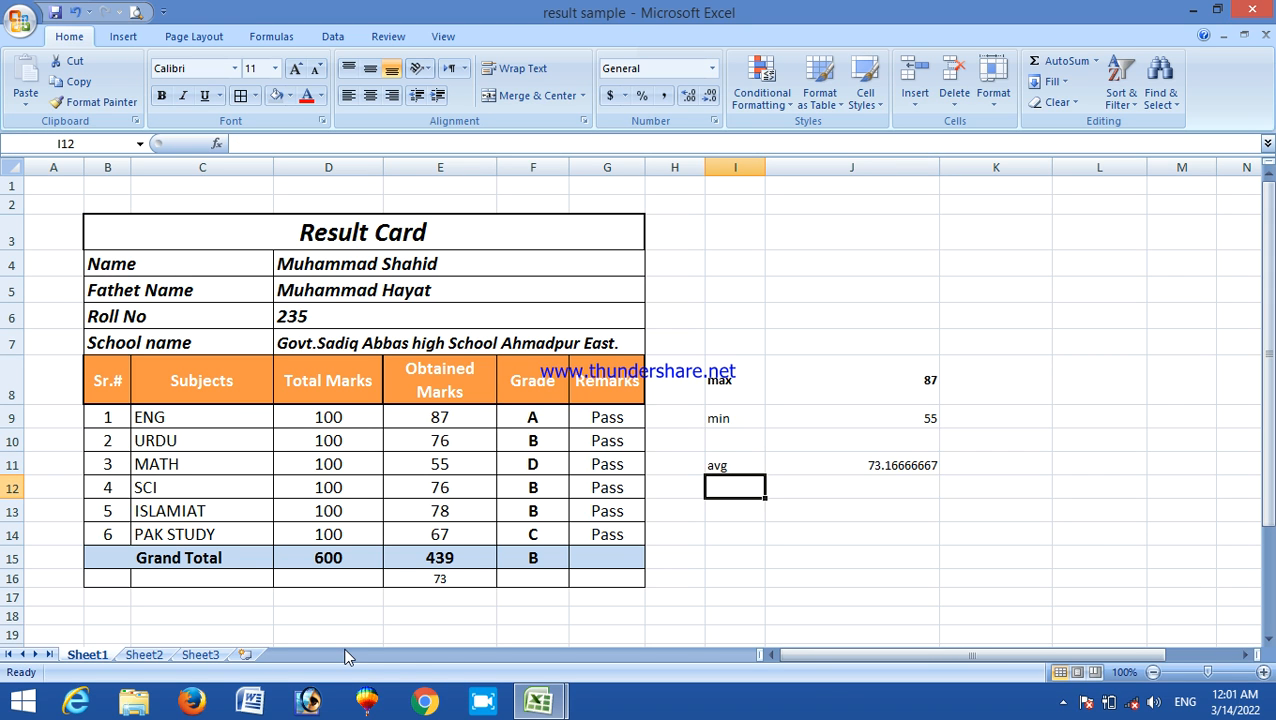
Examine the Count formula in D6 of Sheet2, and return to Sheet1
click(142, 660)
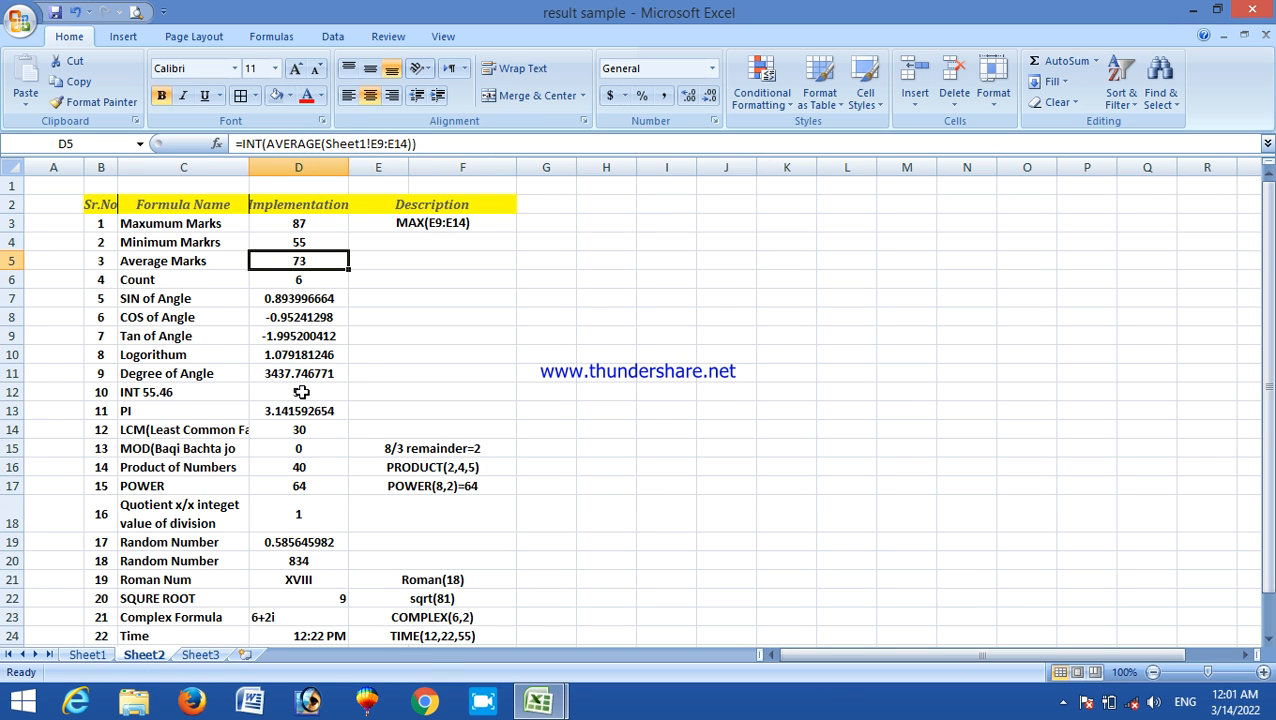
click(293, 279)
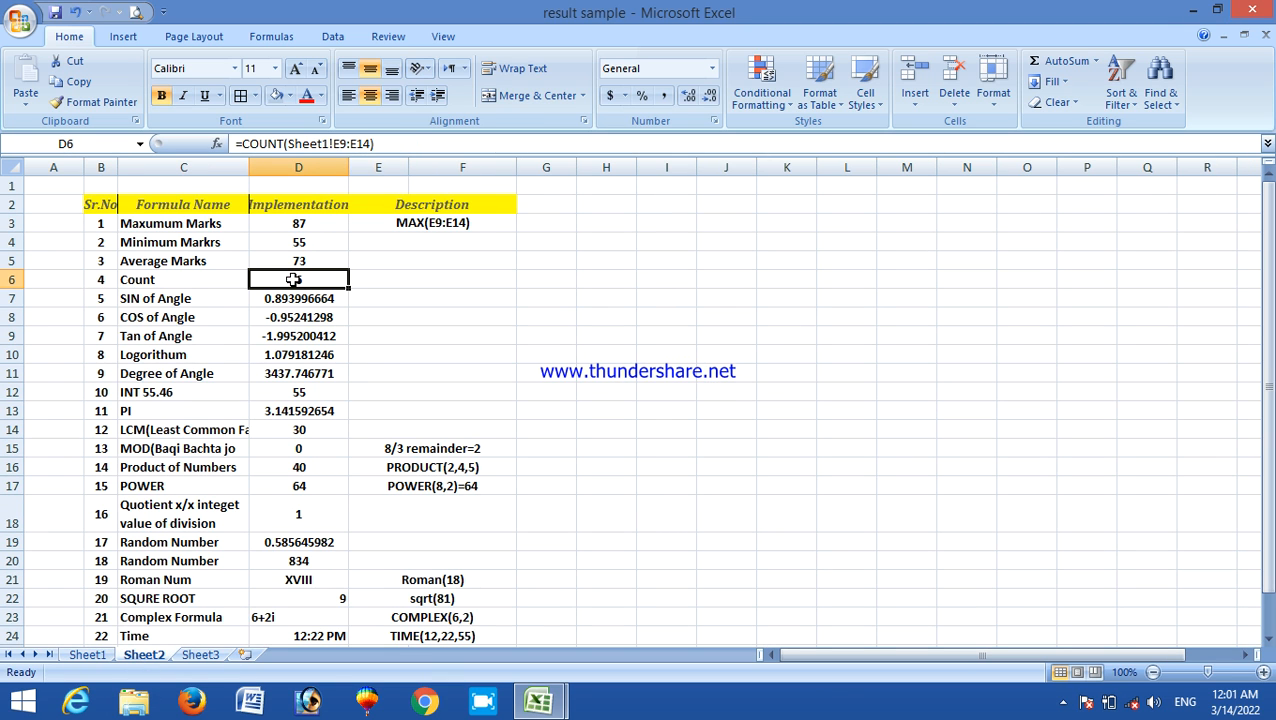
click(87, 655)
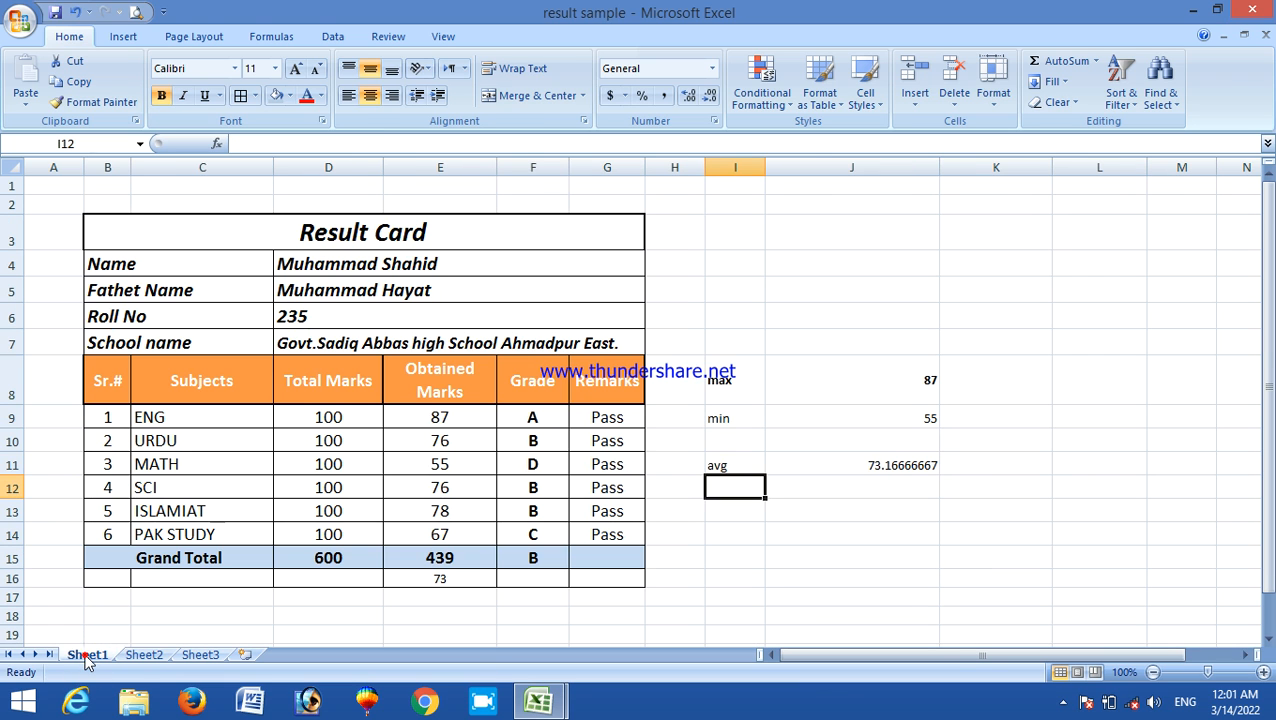
Enter the label "count" in I13, beneath the avg label beside the result card
click(815, 509)
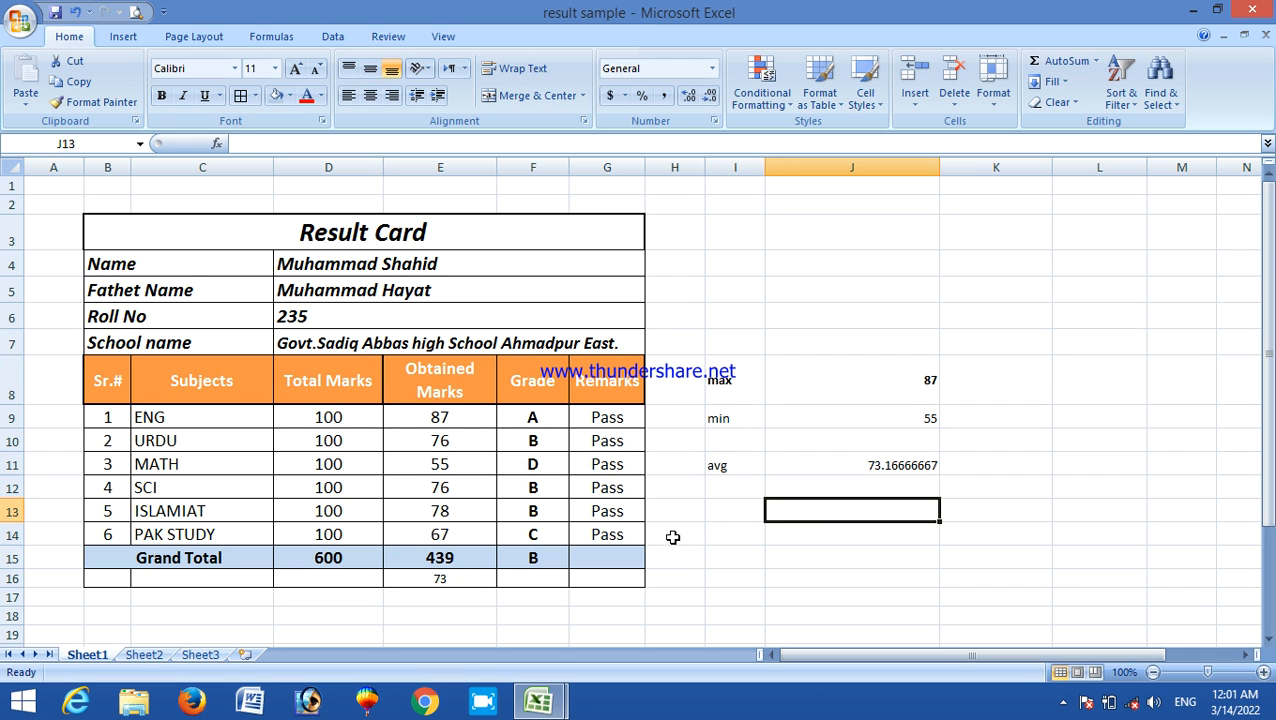
click(738, 506)
text(count)
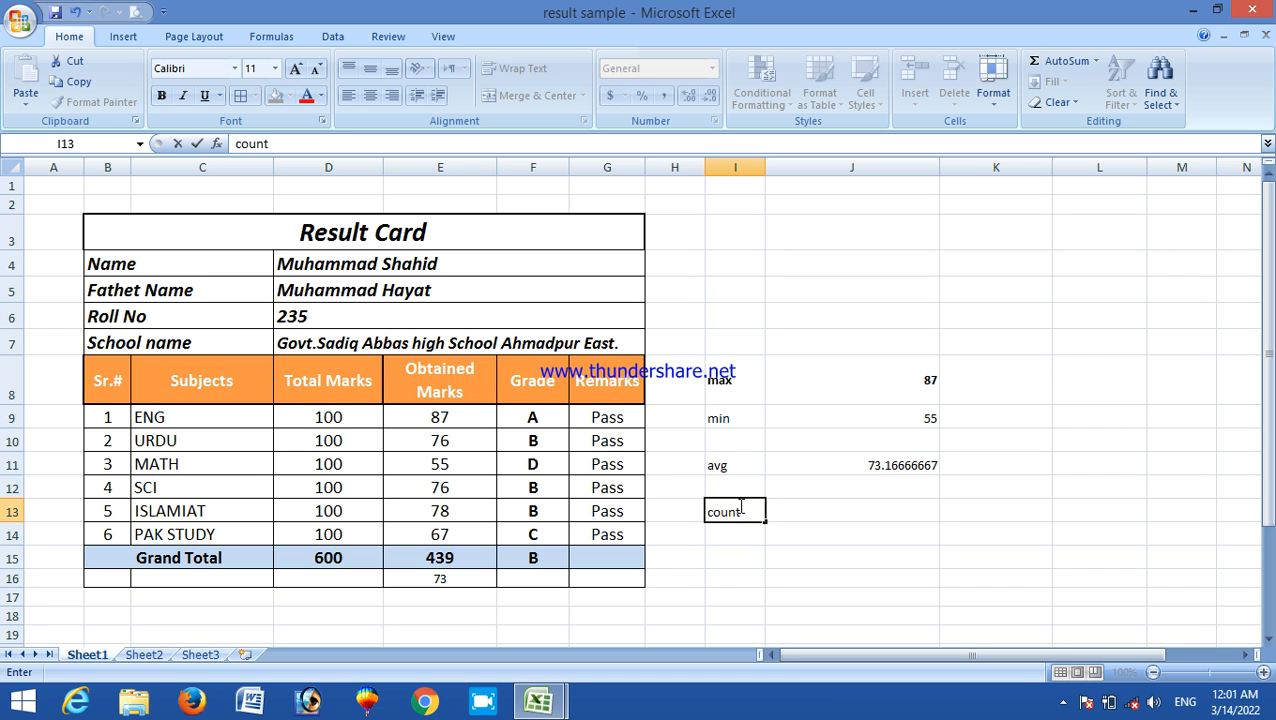
key(Tab)
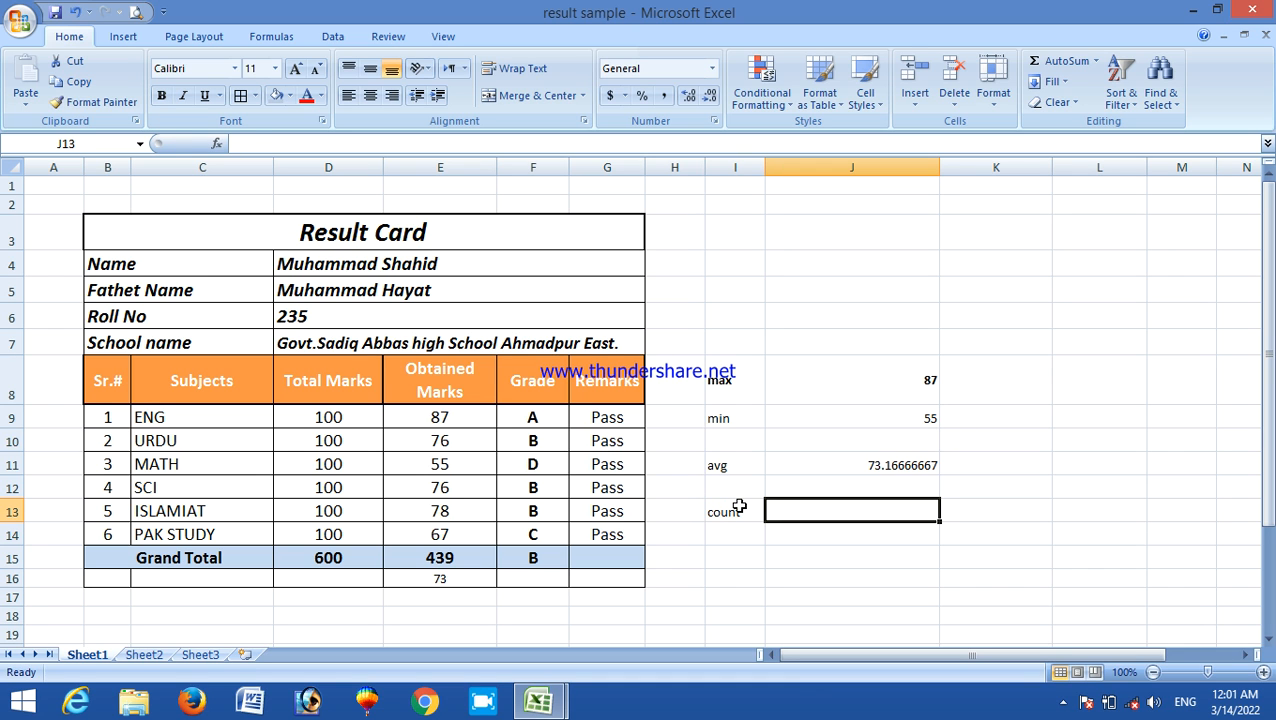
Enter a COUNT formula in J13 over the range E9:E16 of the Obtained Marks column
text(=cou)
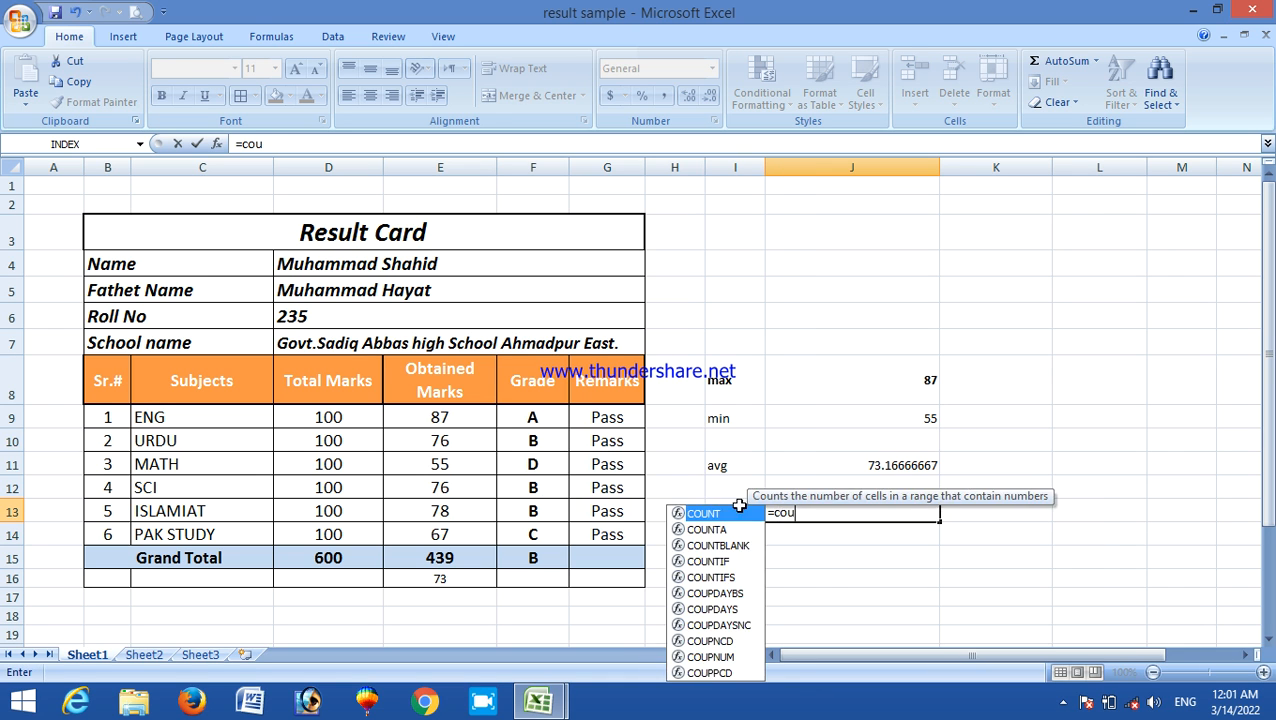
text(nt()
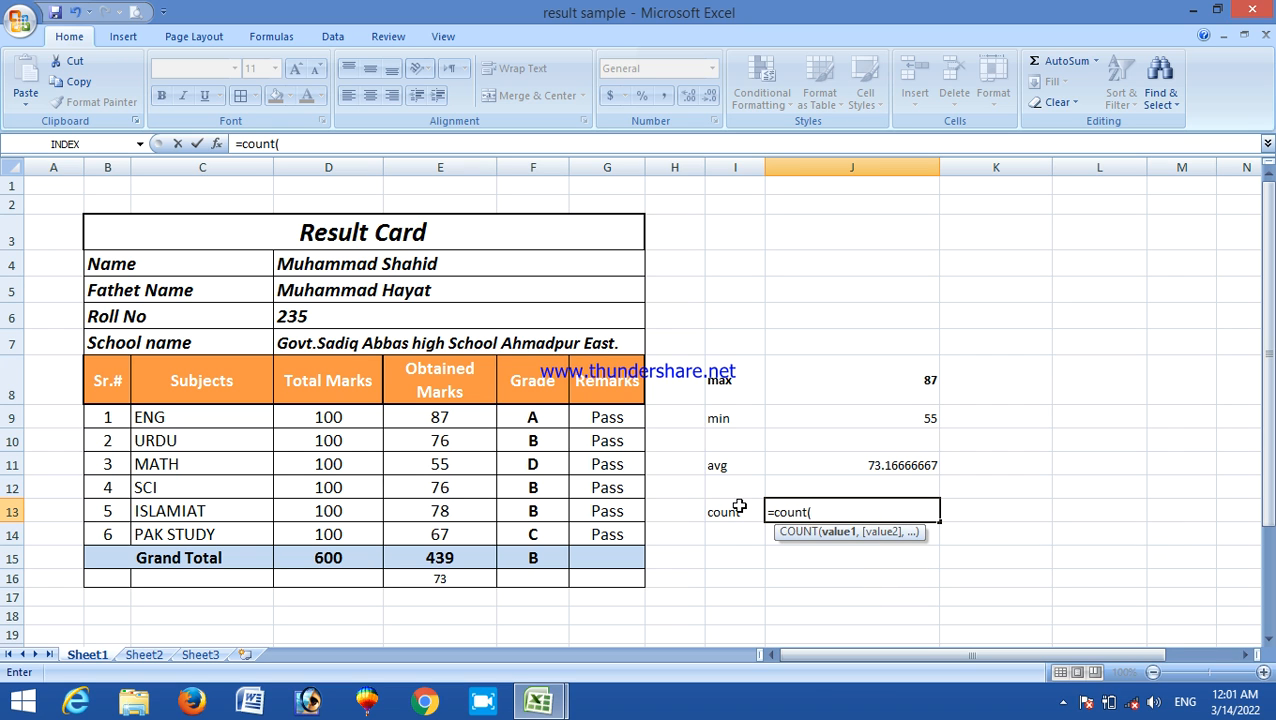
click(441, 419)
click(473, 580)
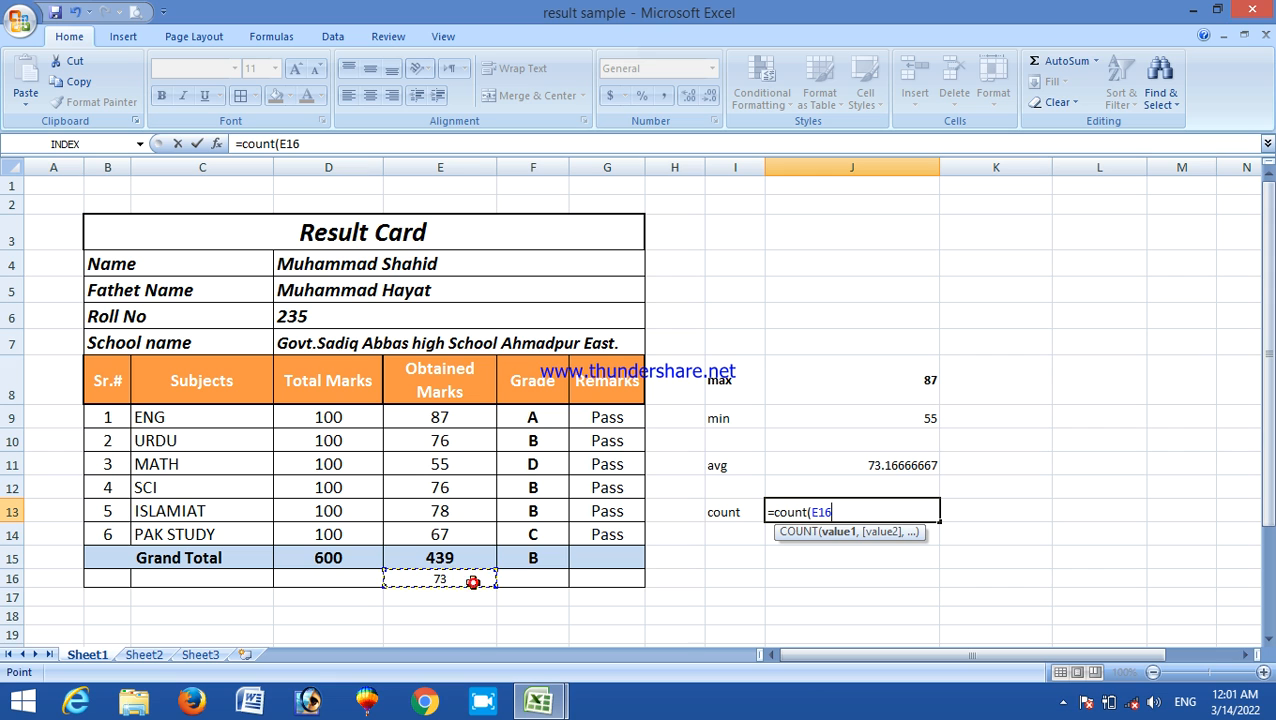
click(456, 418)
key(F8)
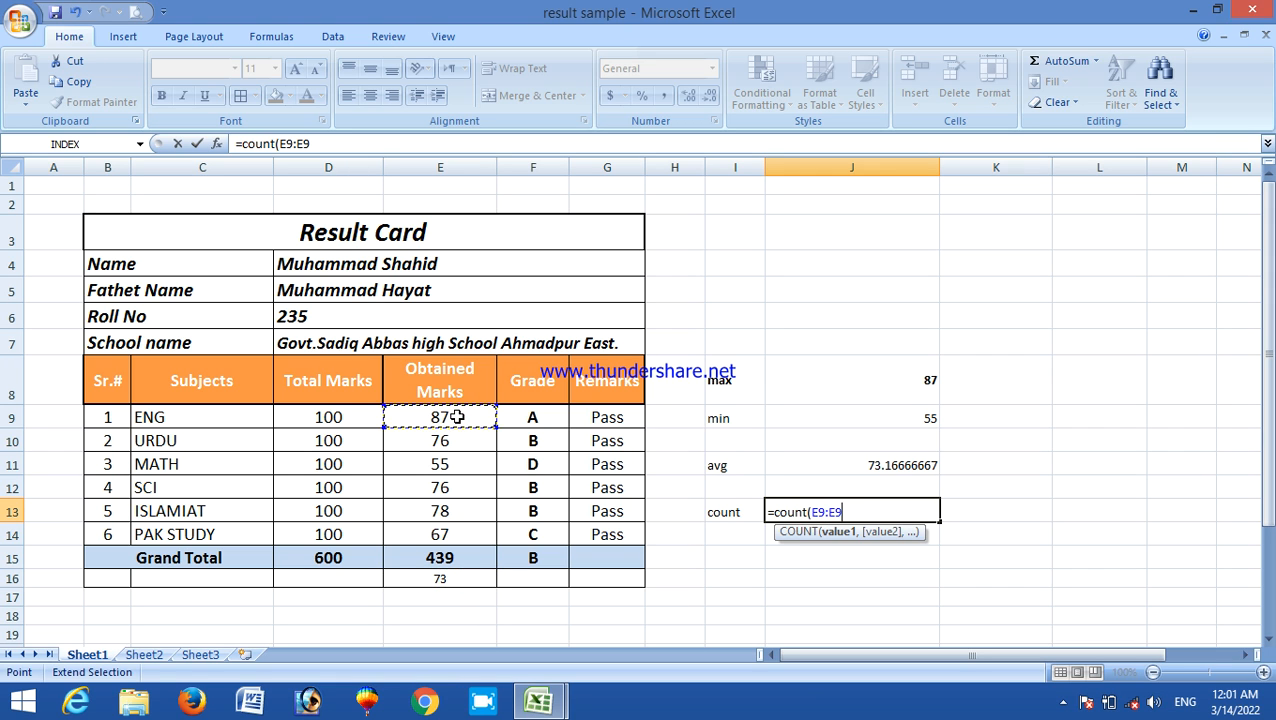
click(469, 580)
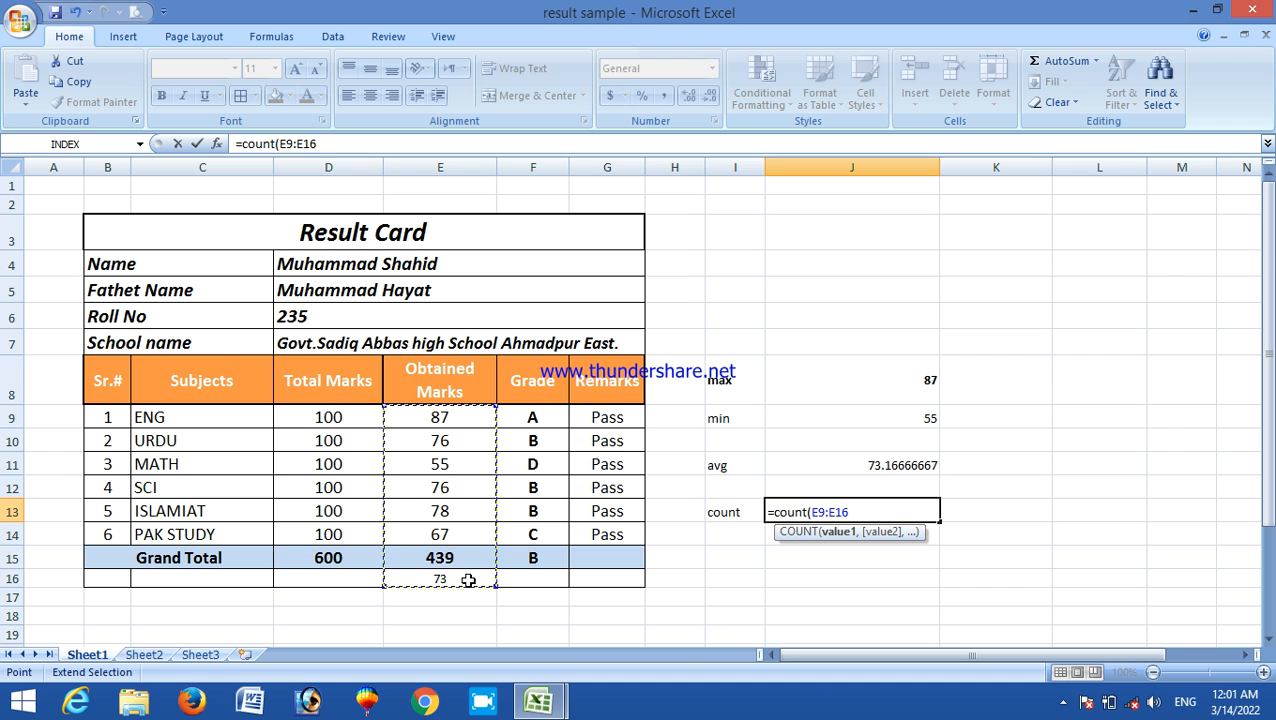
text())
key(Return)
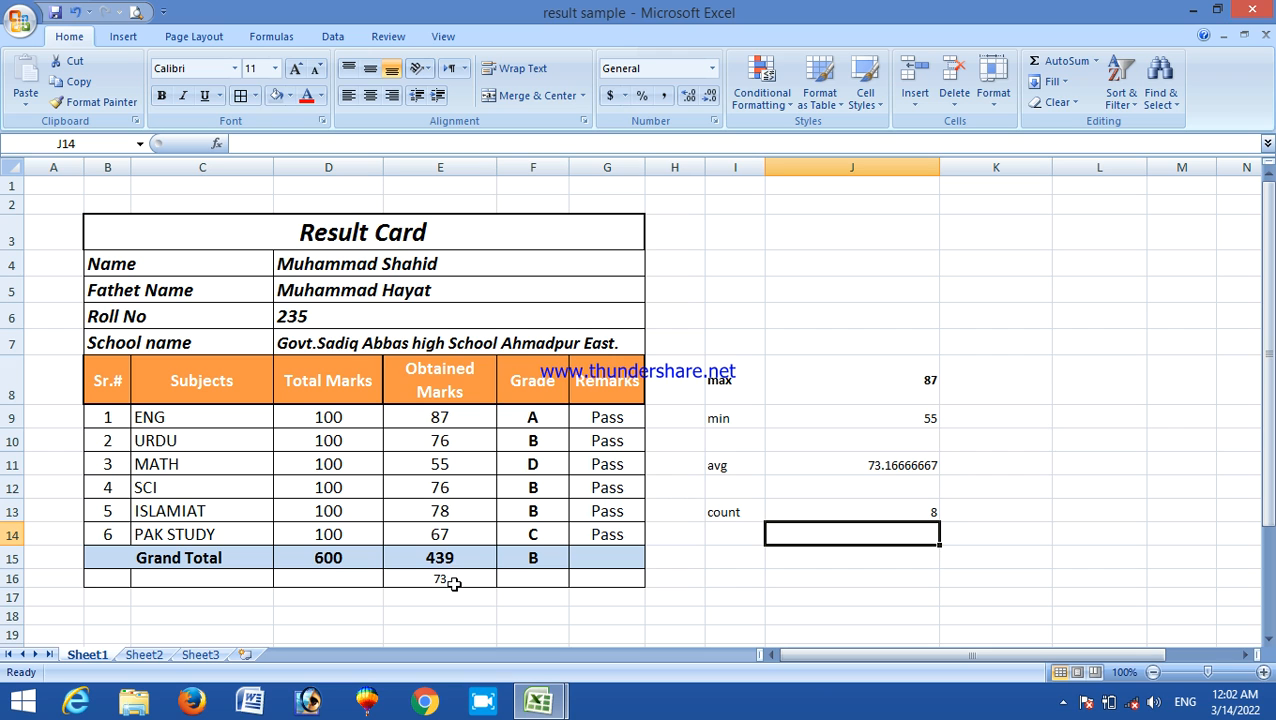
Edit the COUNT formula in J13 so its range ends at E14, covering only the subject marks E9:E14
click(452, 535)
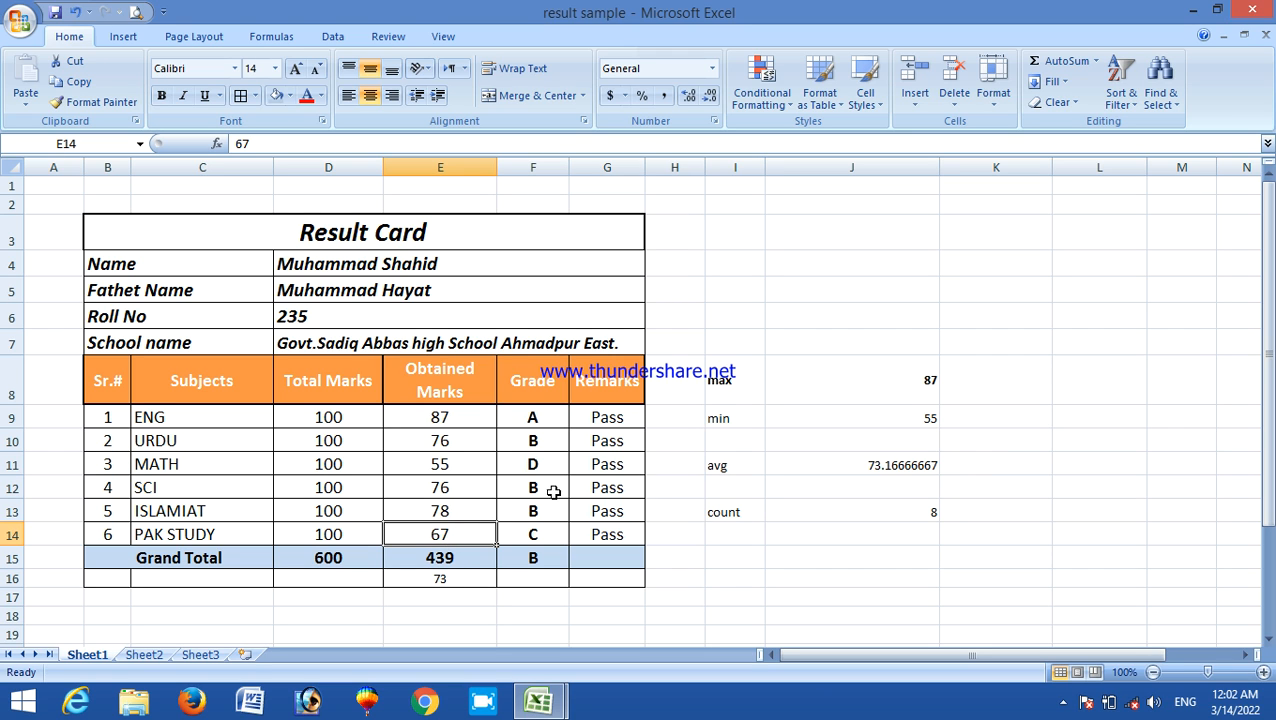
click(843, 513)
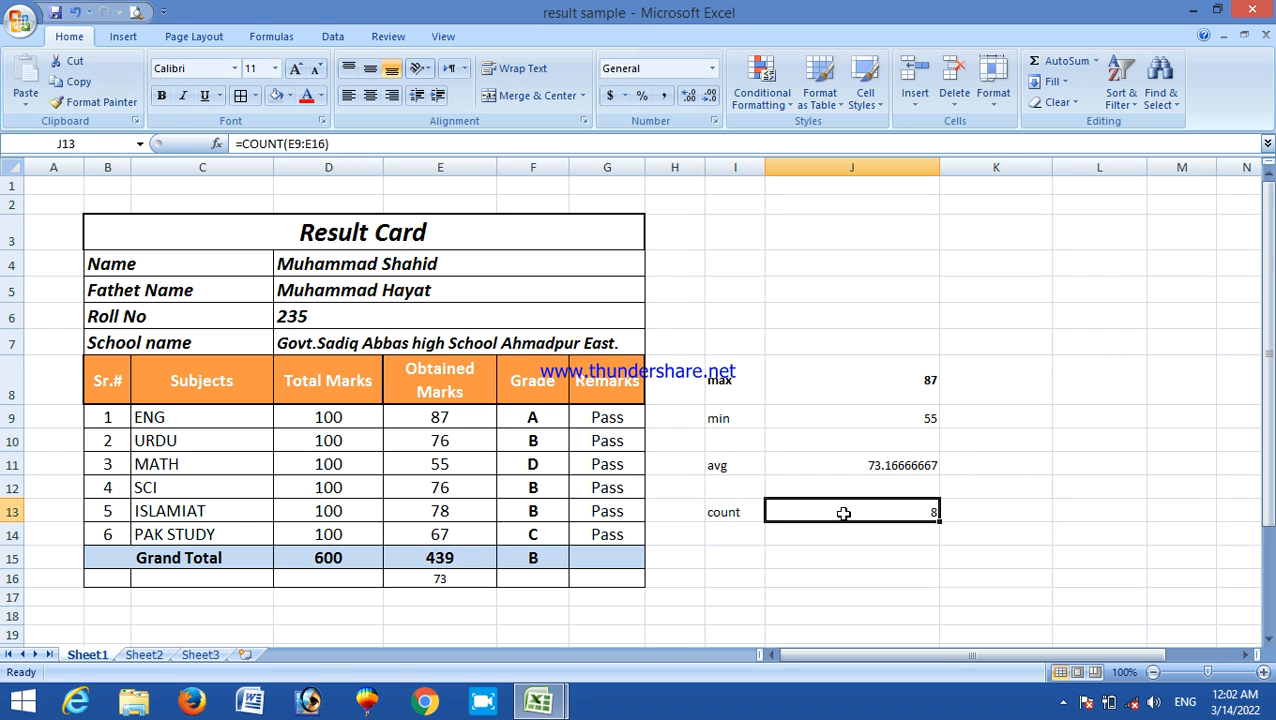
double_click(843, 513)
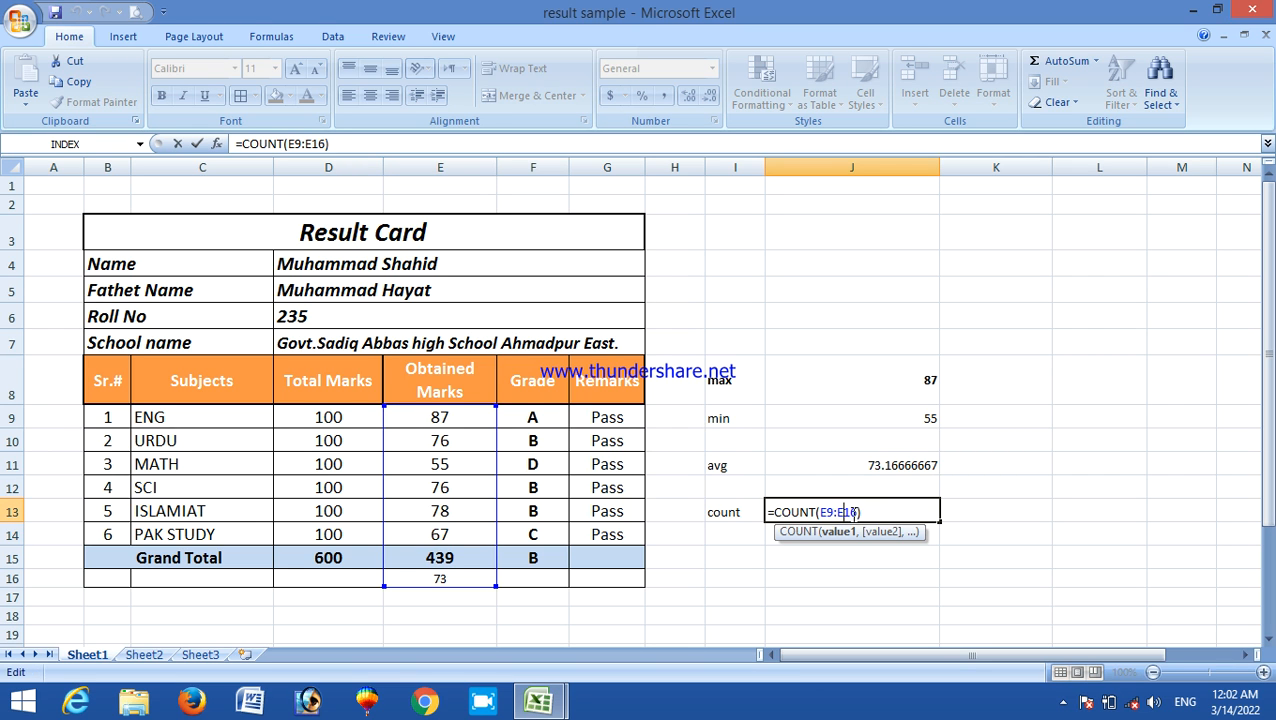
drag(858, 512, 832, 512)
key(BackSpace)
click(461, 535)
key(Return)
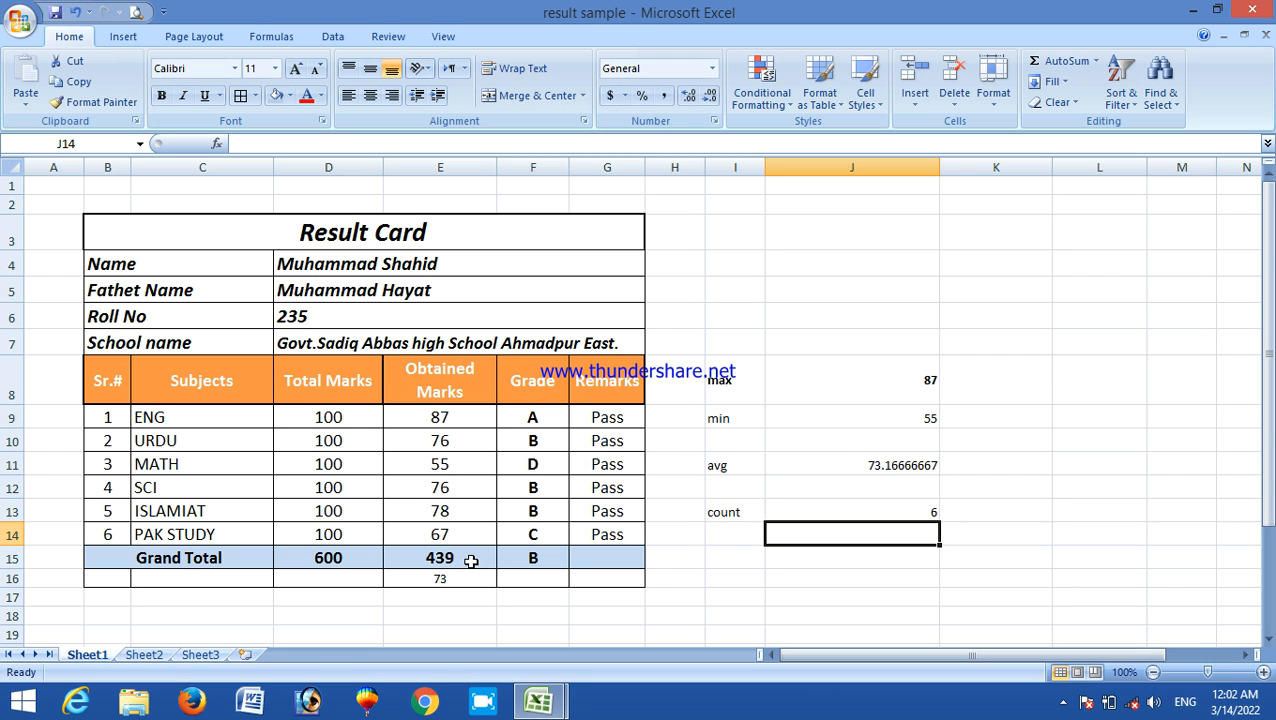
Check the percentage formula in E16, and examine the SIN, COS, Tan and Logorithum entries in rows 7 to 10 of Sheet2
click(469, 577)
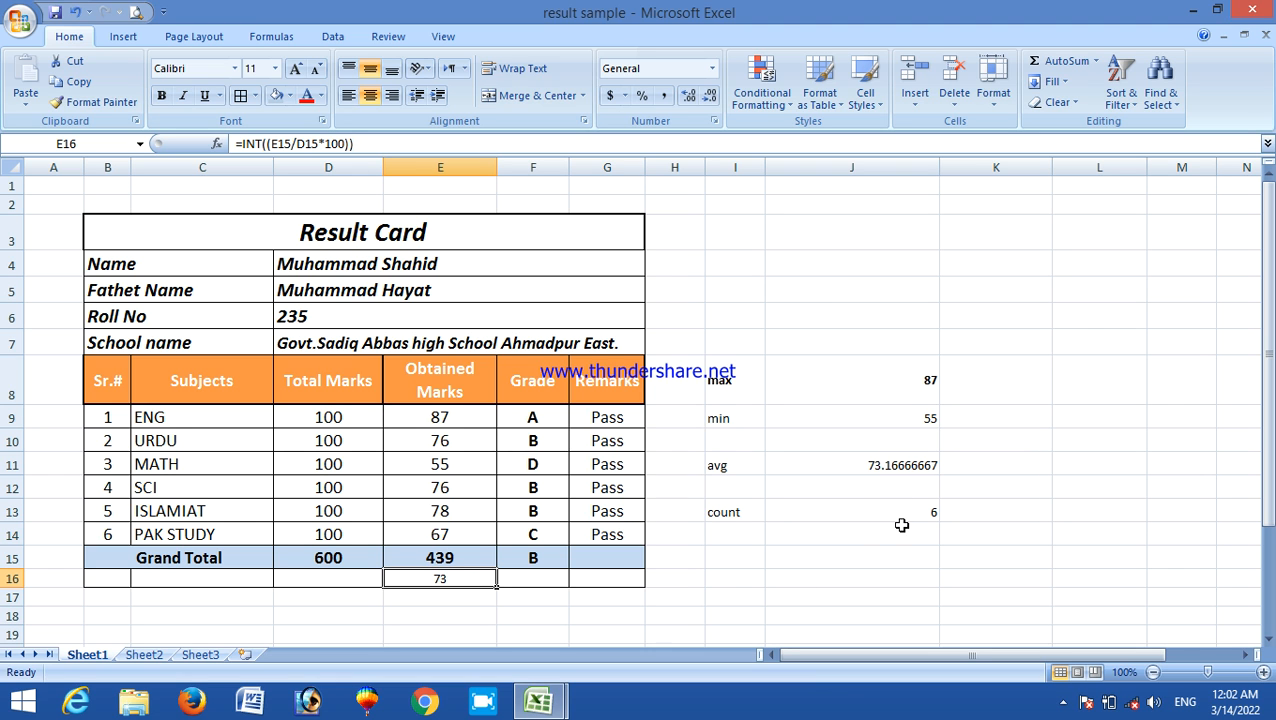
click(145, 655)
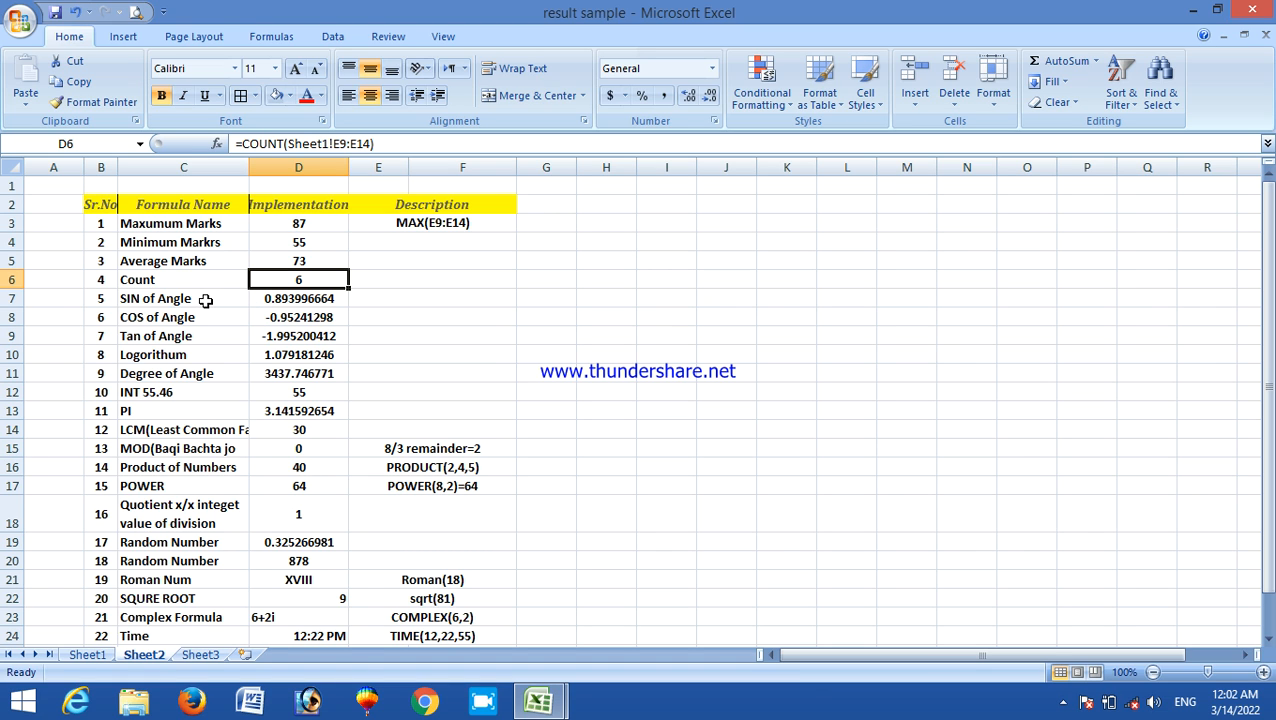
click(205, 300)
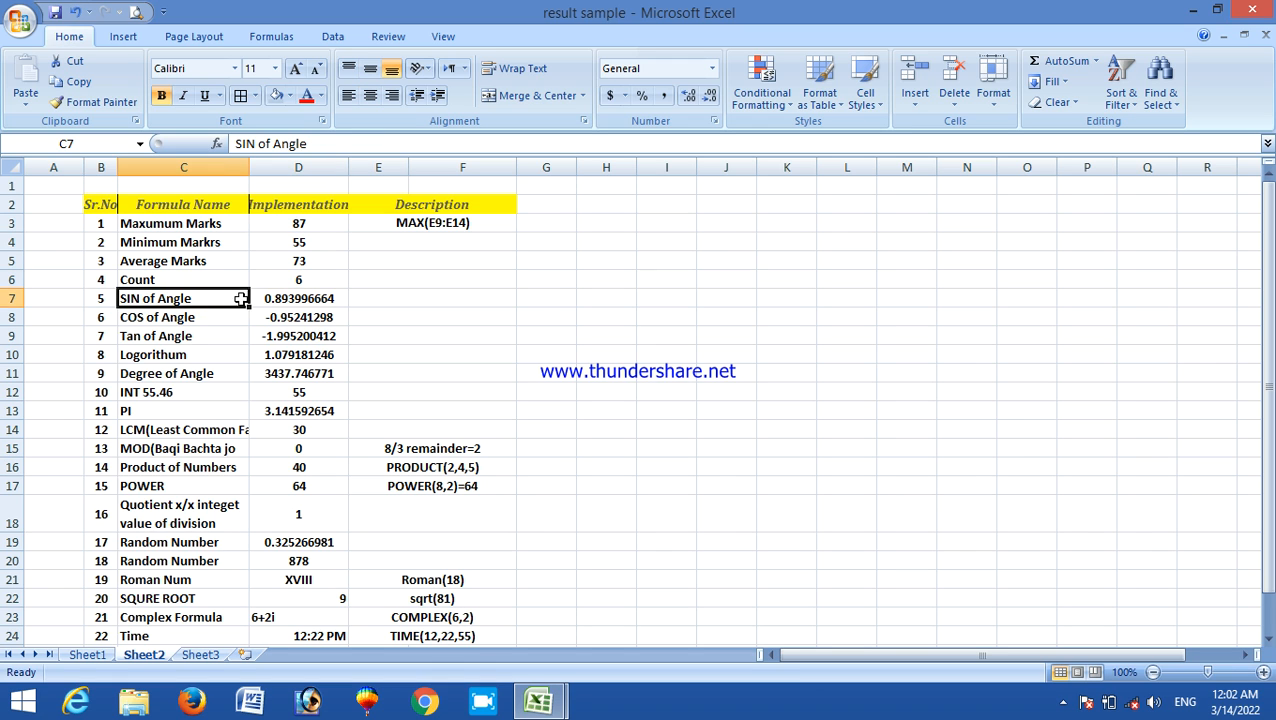
click(273, 298)
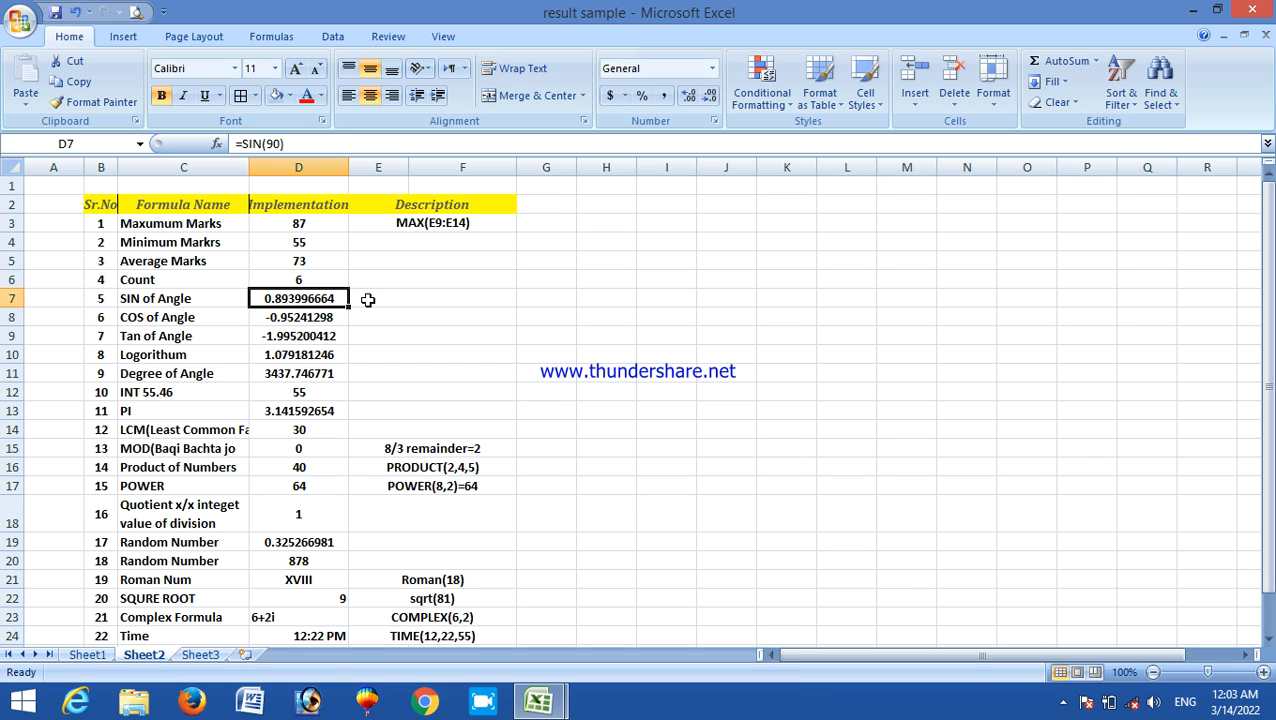
click(182, 322)
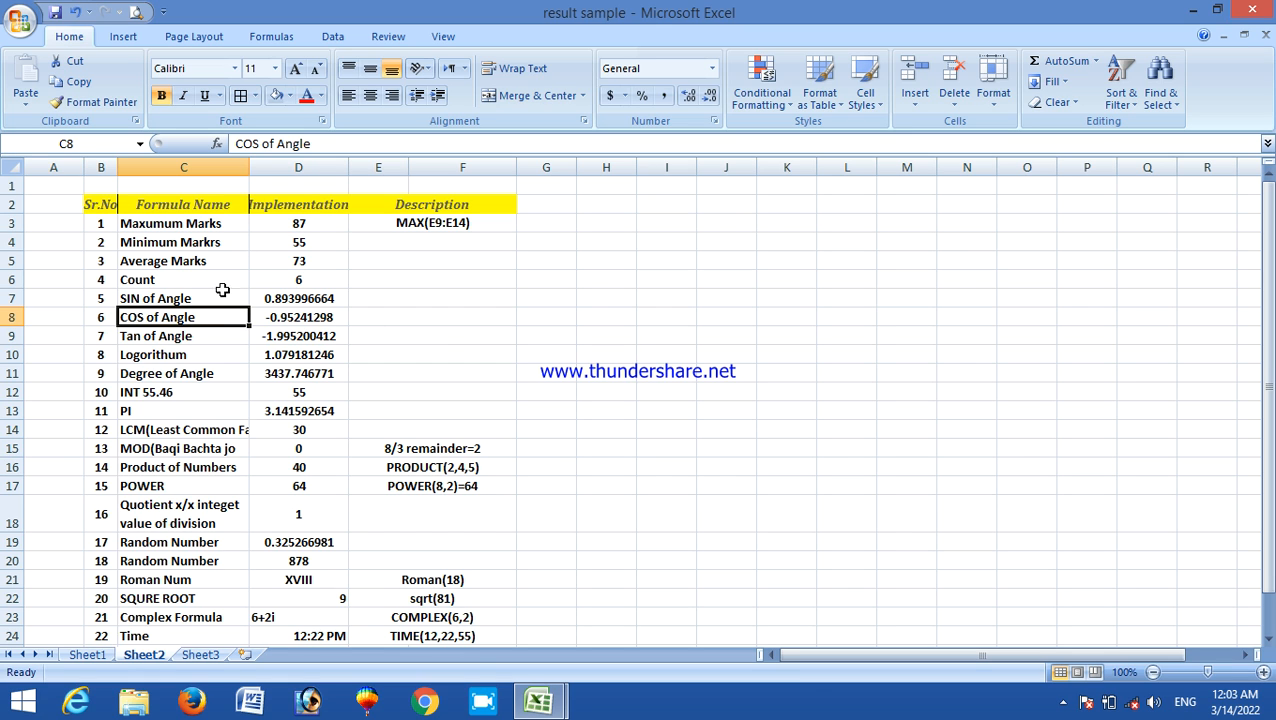
click(287, 315)
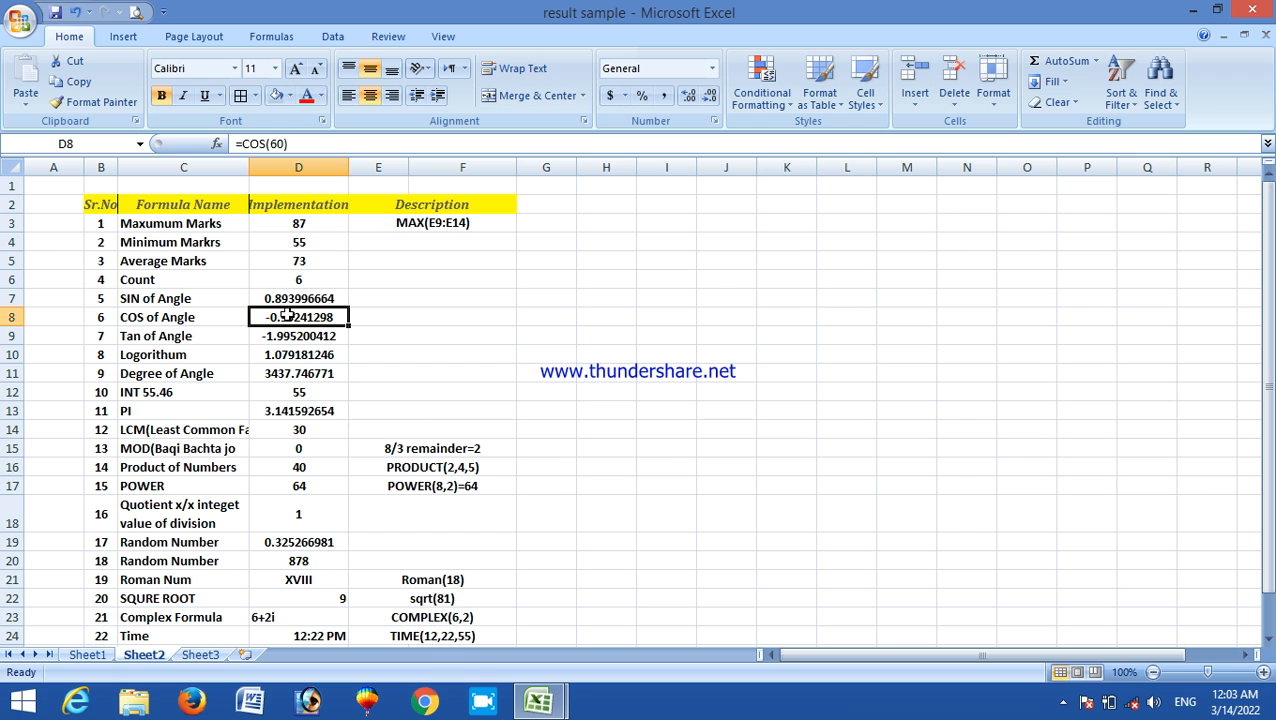
click(164, 335)
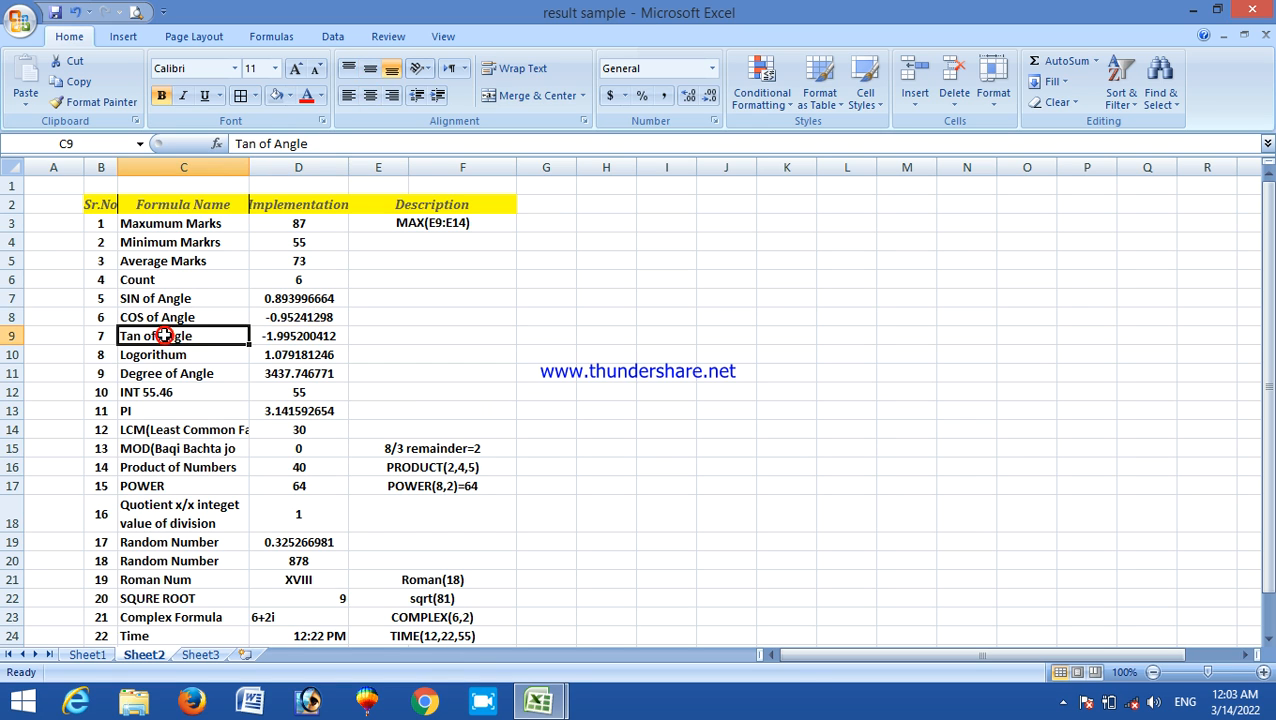
click(171, 352)
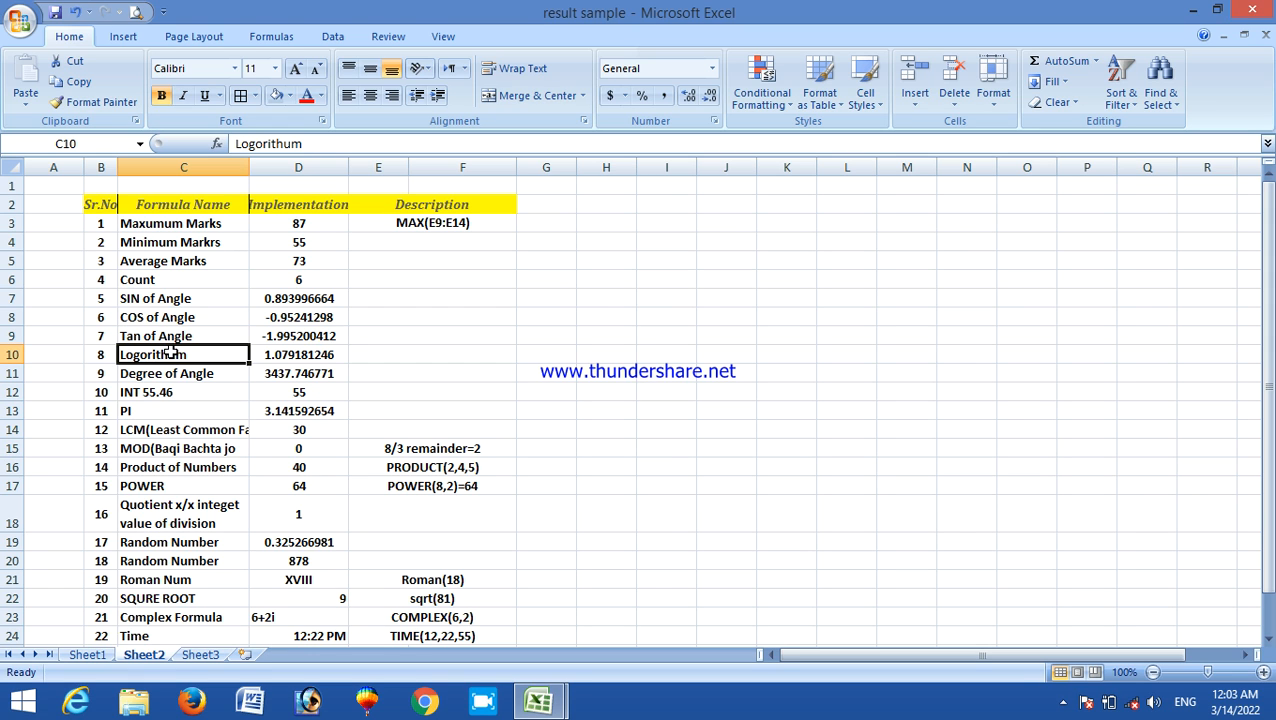
key(Right)
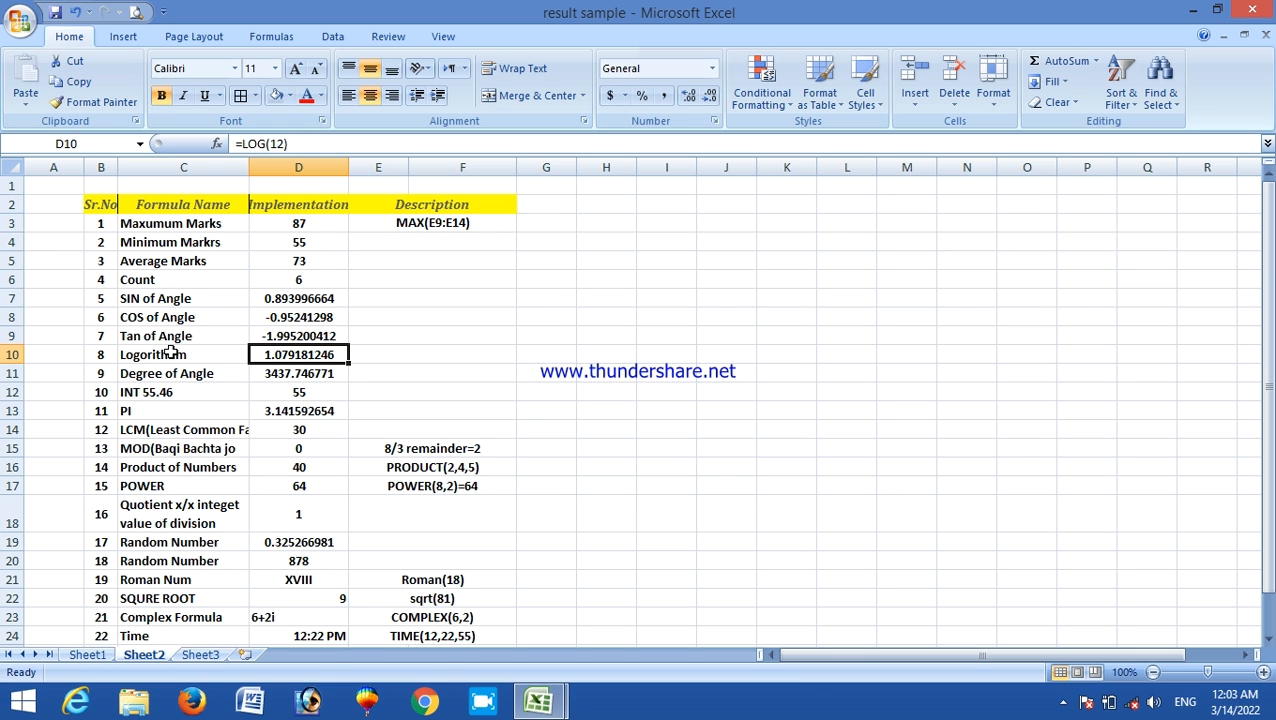
Examine the Degree of Angle, INT, PI and LCM formulas in rows 11 to 14 of Sheet2
key(Down)
key(Left)
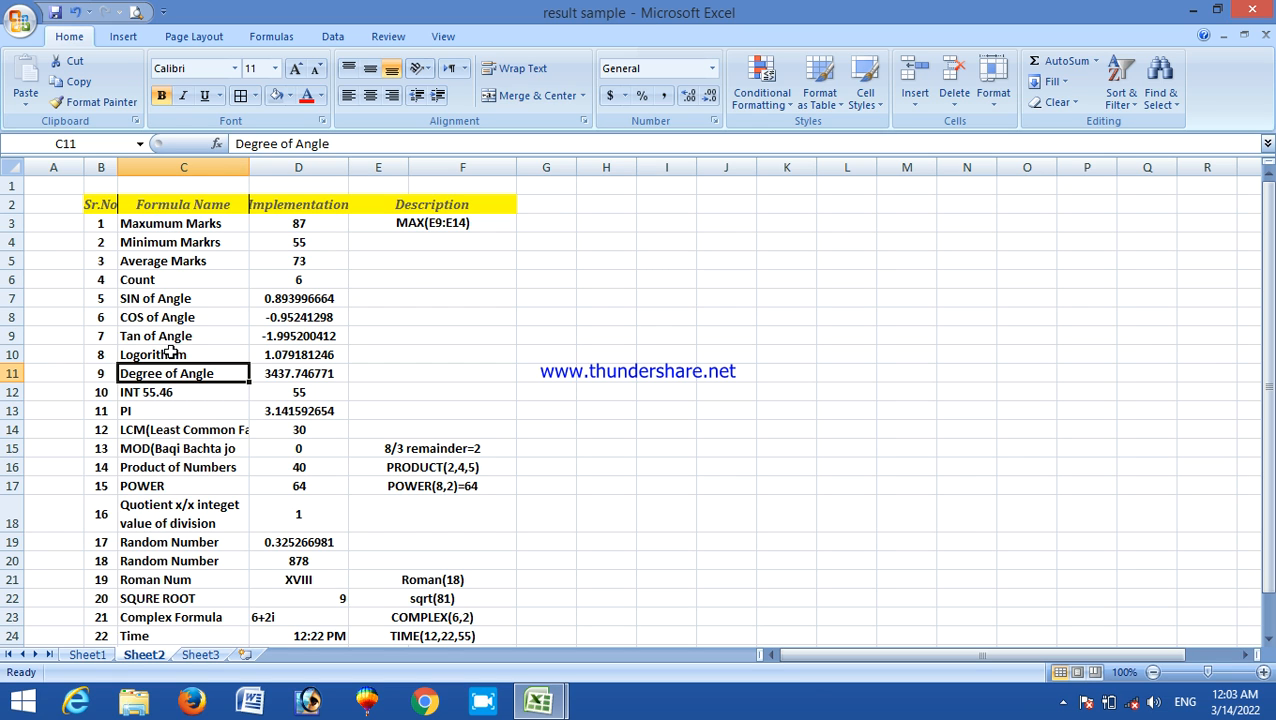
key(Right)
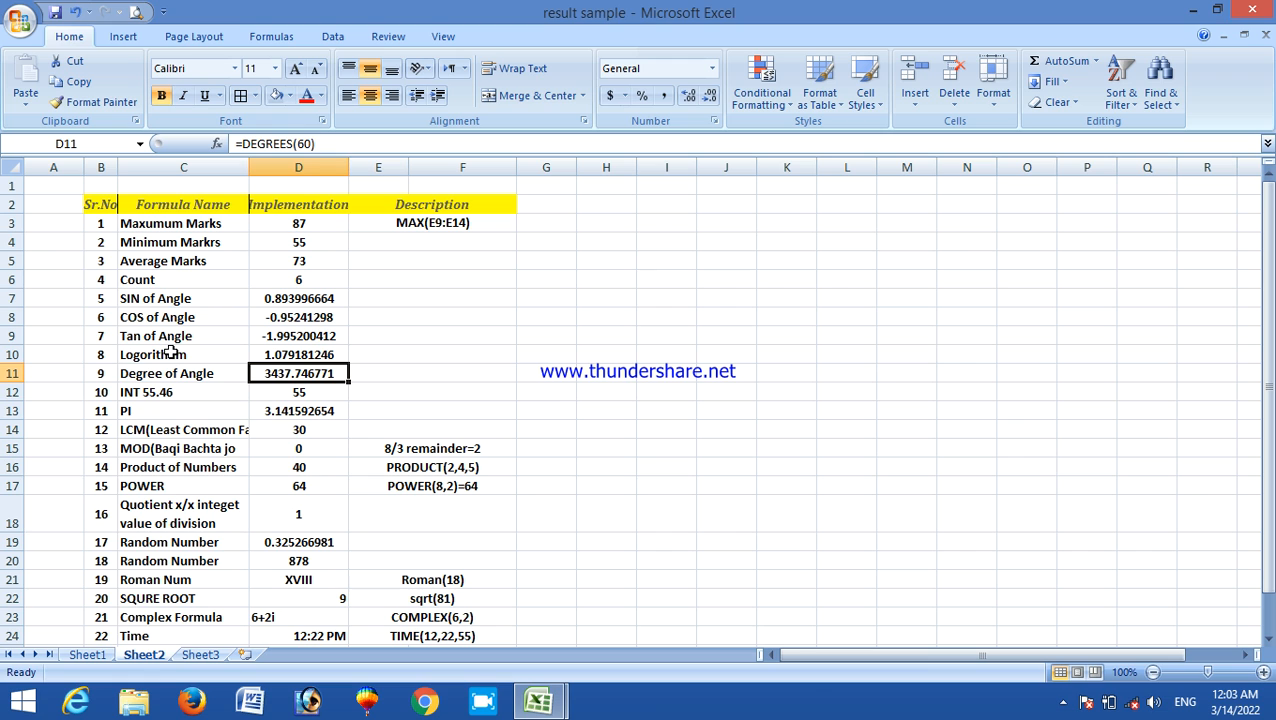
key(Left)
key(Down)
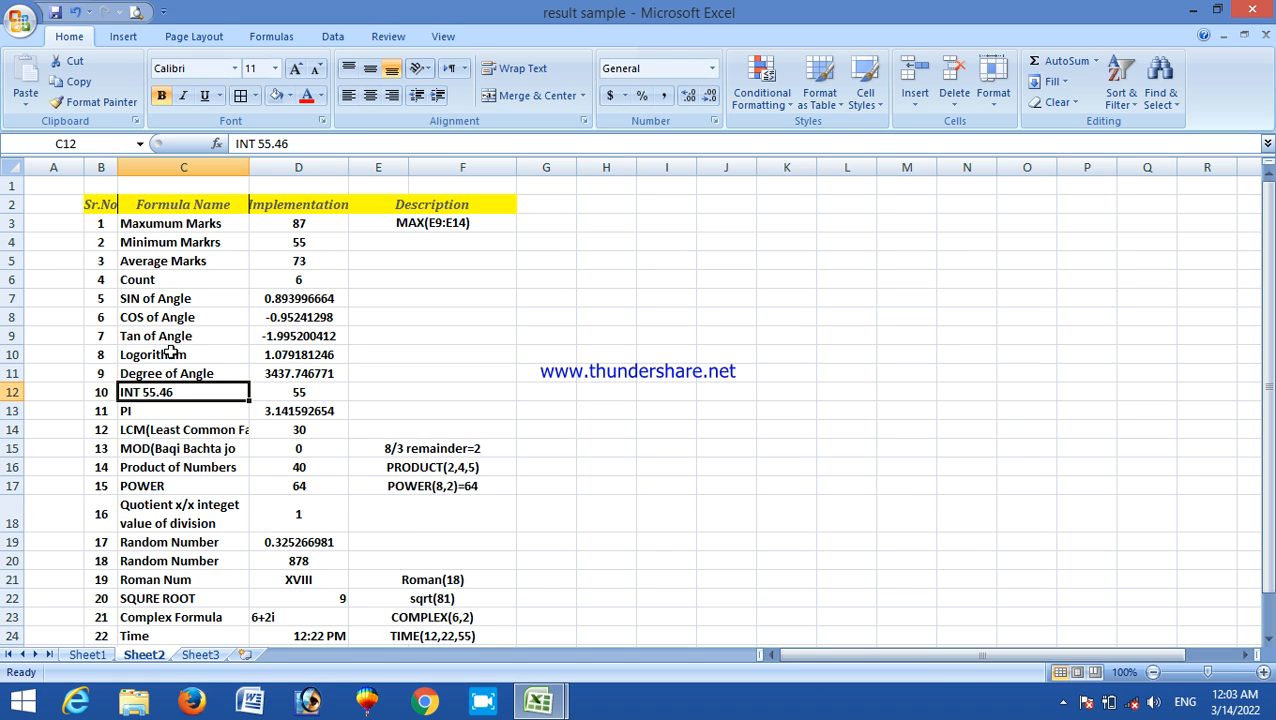
key(Right)
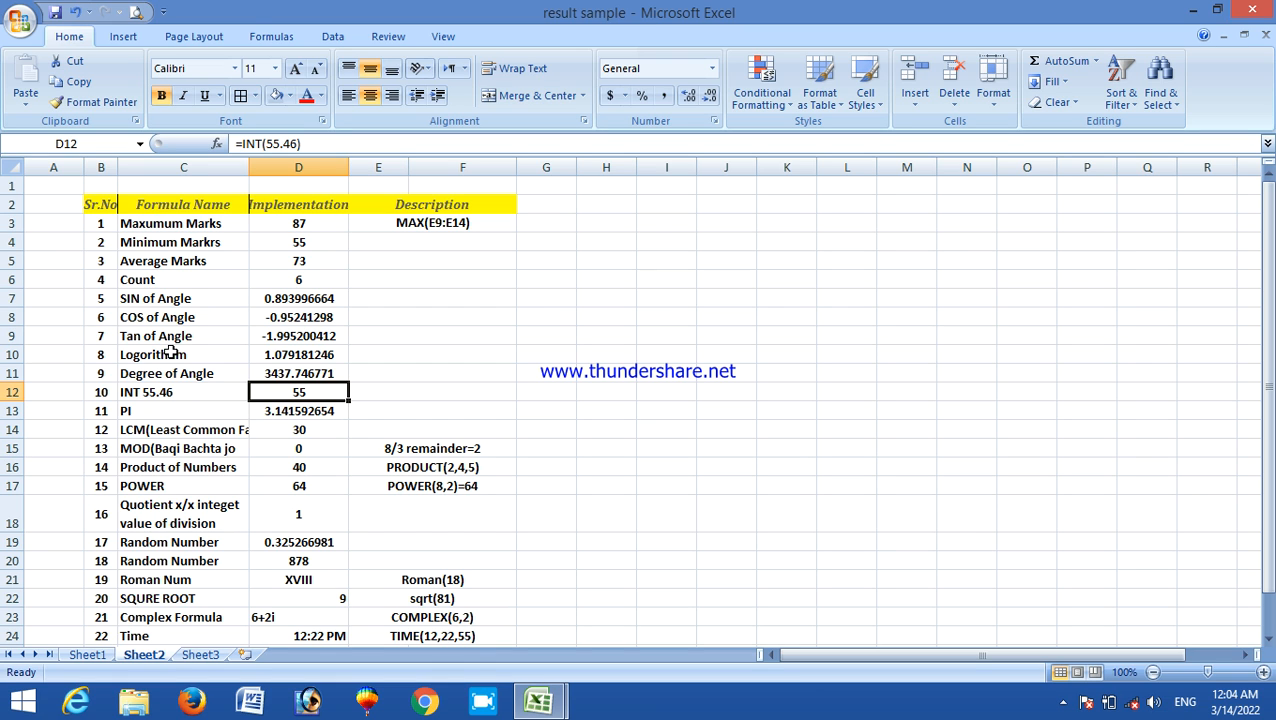
key(Down)
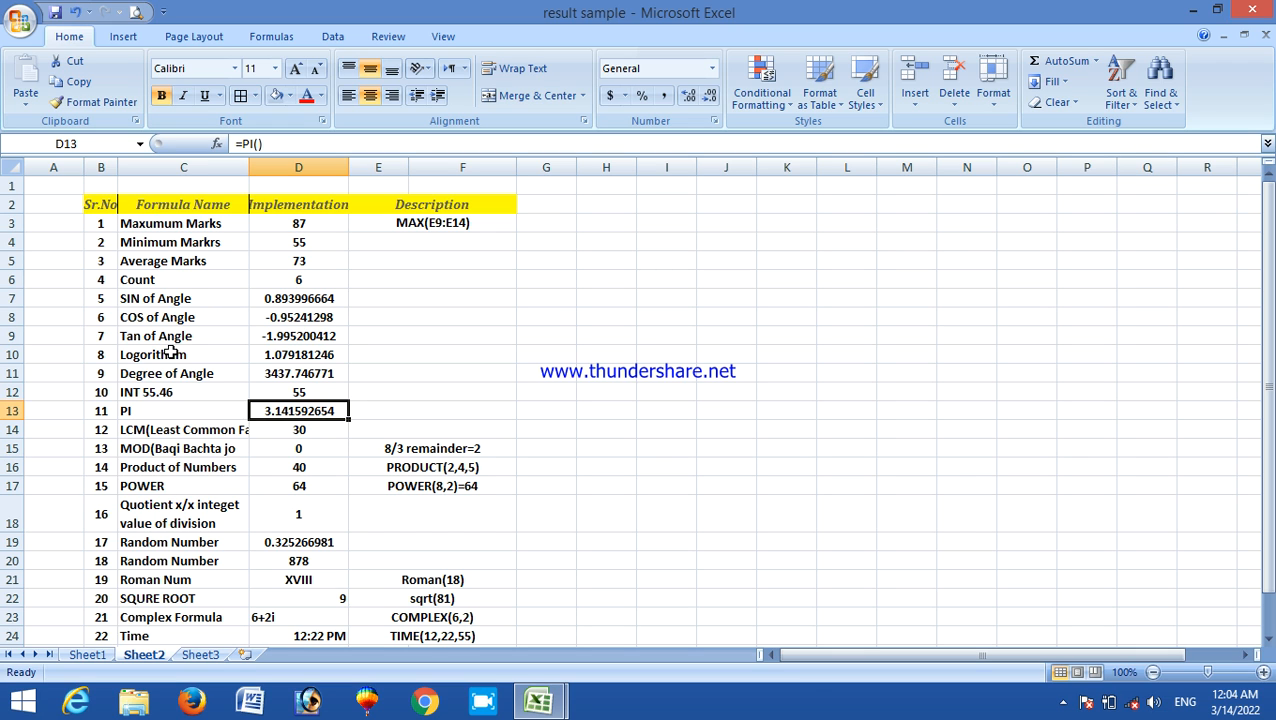
key(Down)
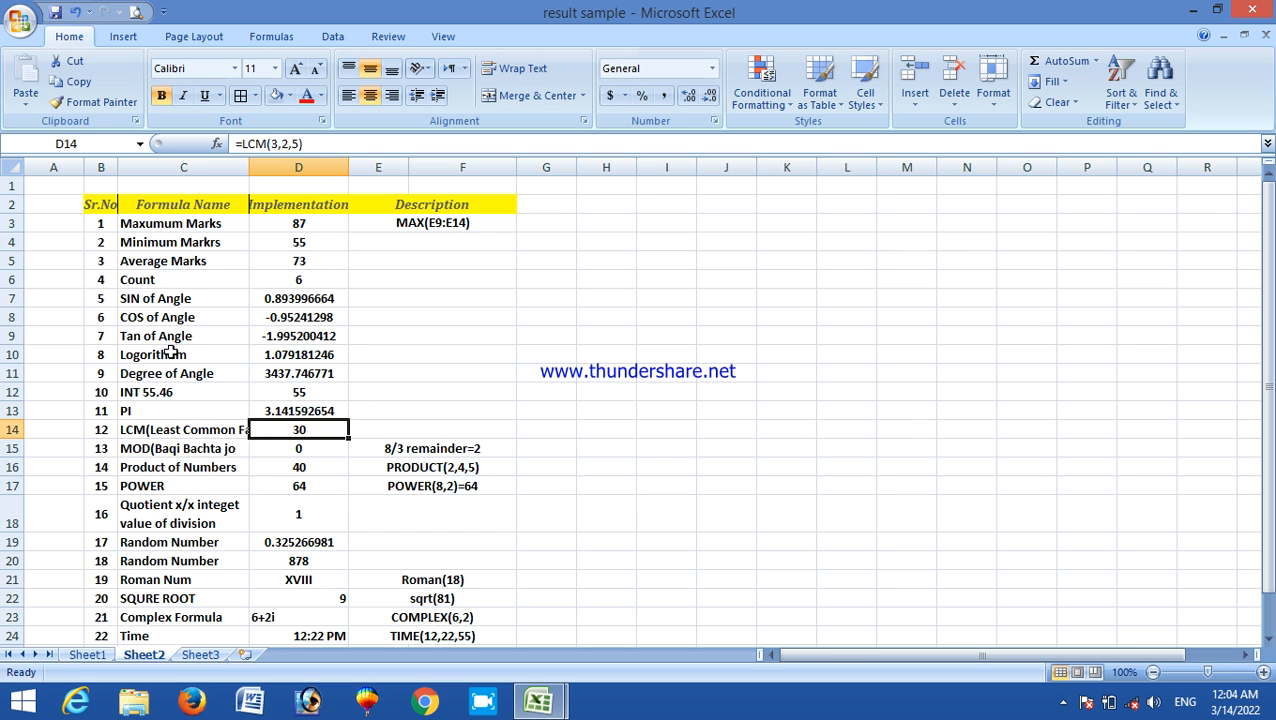
key(Left)
key(Right)
key(Left)
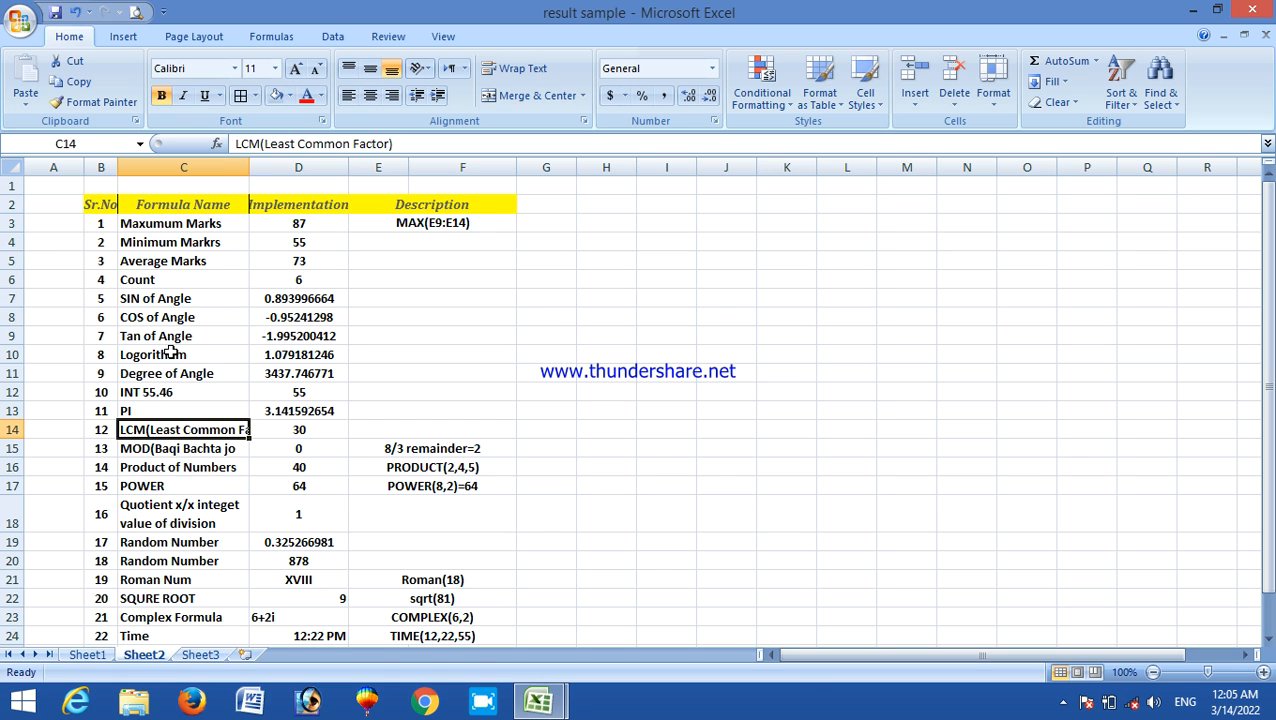
Change the number argument of the MOD formula in D15 to 14, making it =MOD(14,3), and reselect the cell
key(Down)
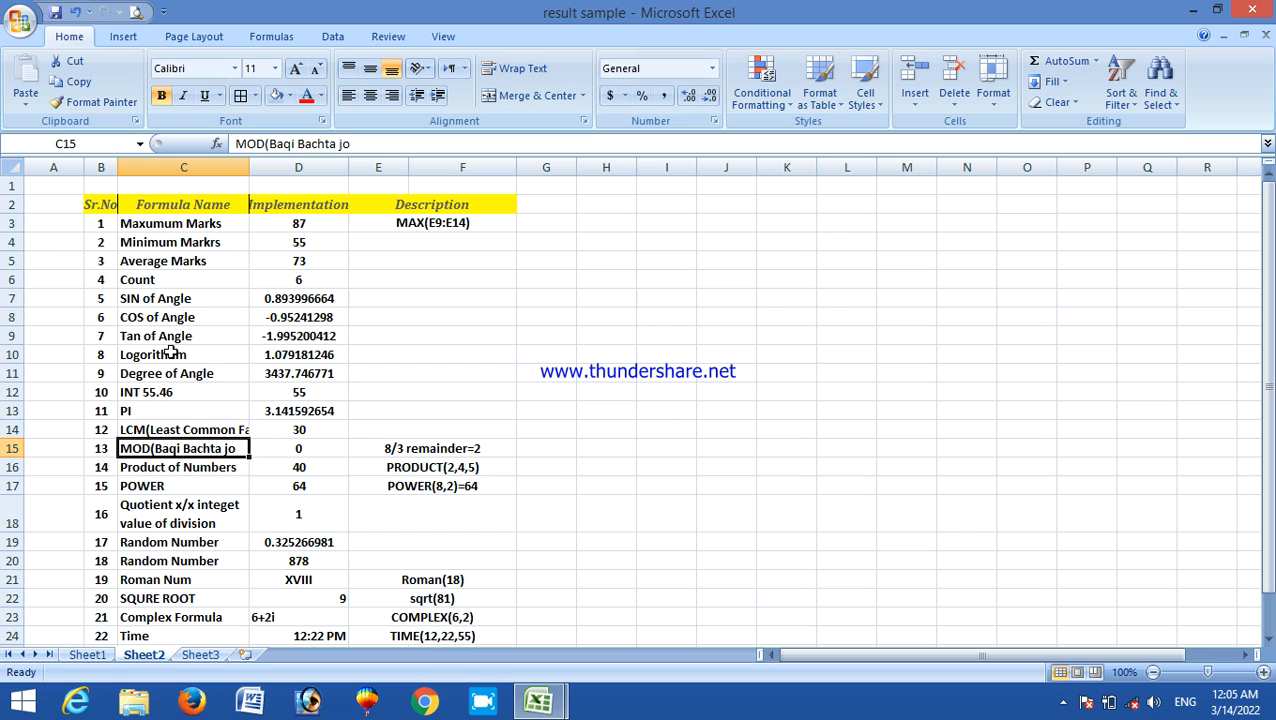
key(Right)
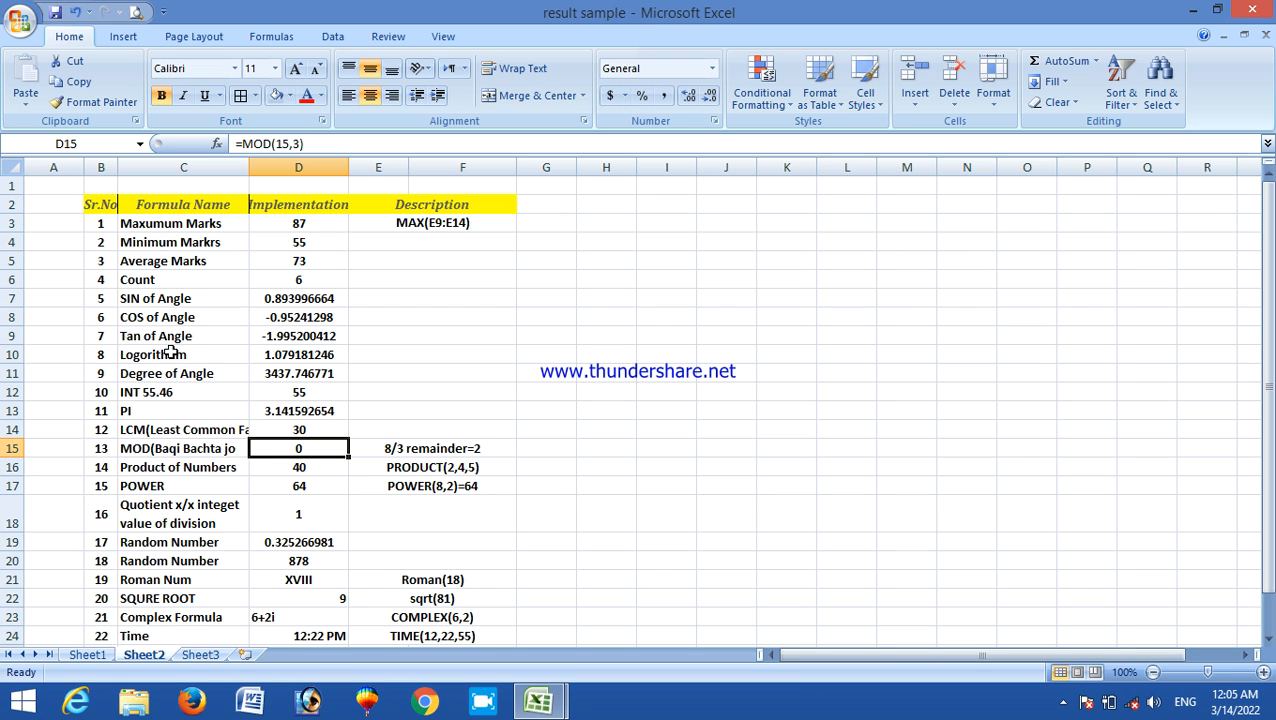
click(288, 144)
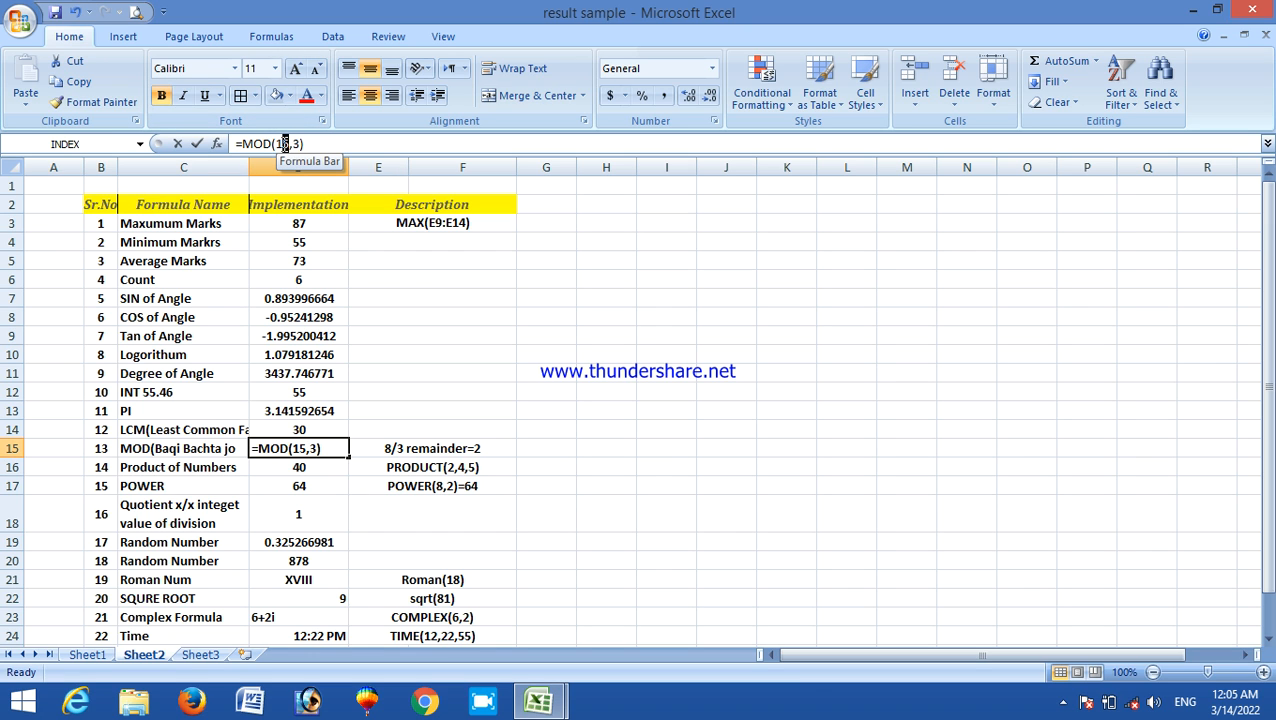
key(BackSpace)
text(4)
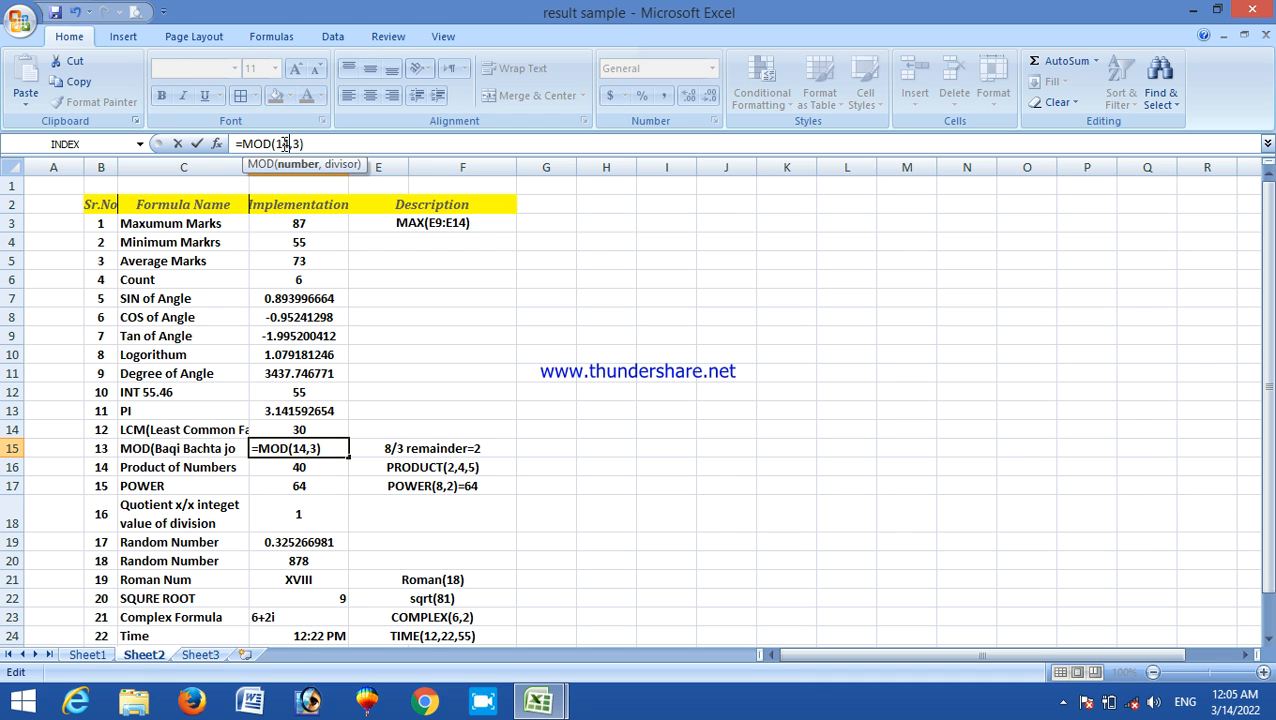
key(Return)
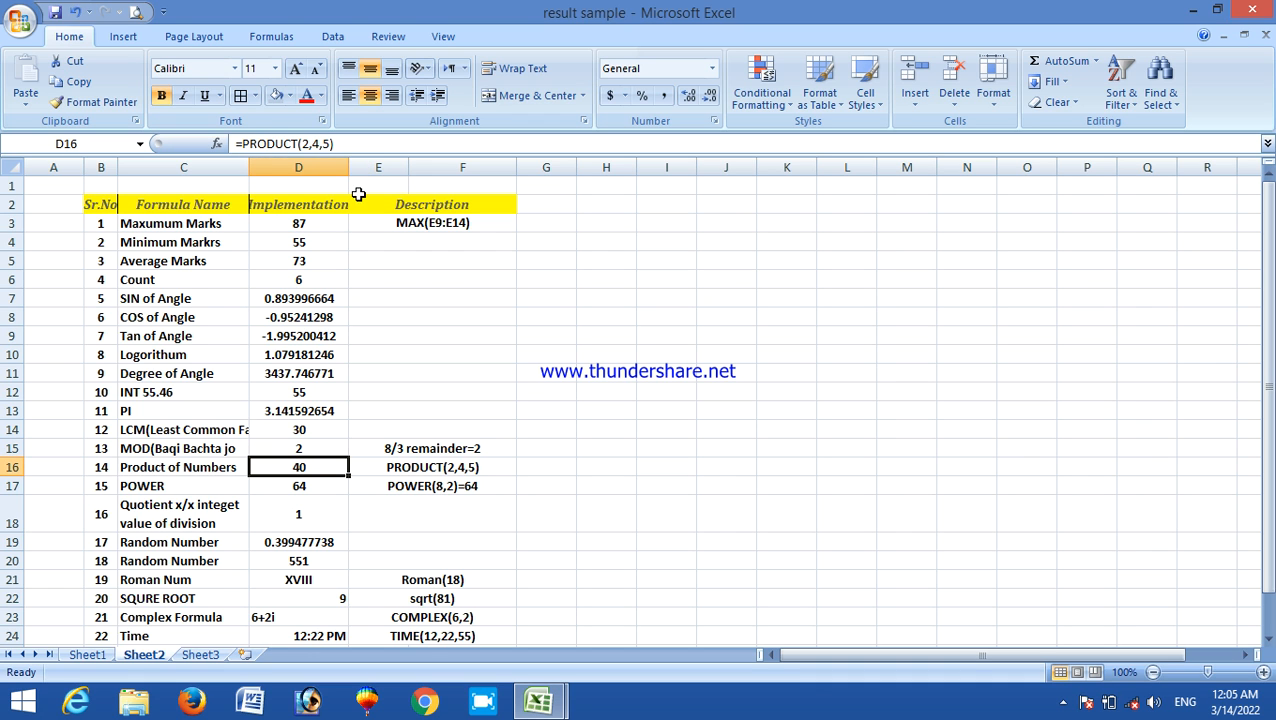
click(315, 450)
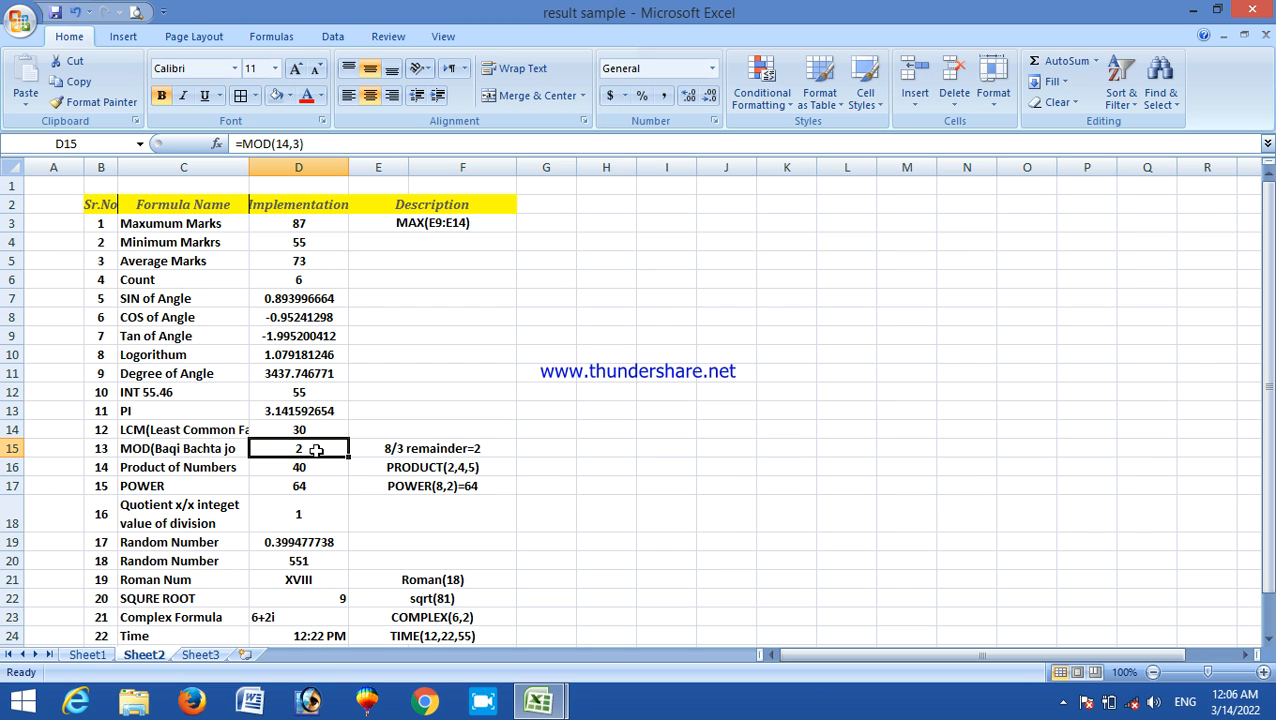
Examine the PRODUCT, POWER and QUOTIENT formulas in cells D16 to D18 of Sheet2
key(Down)
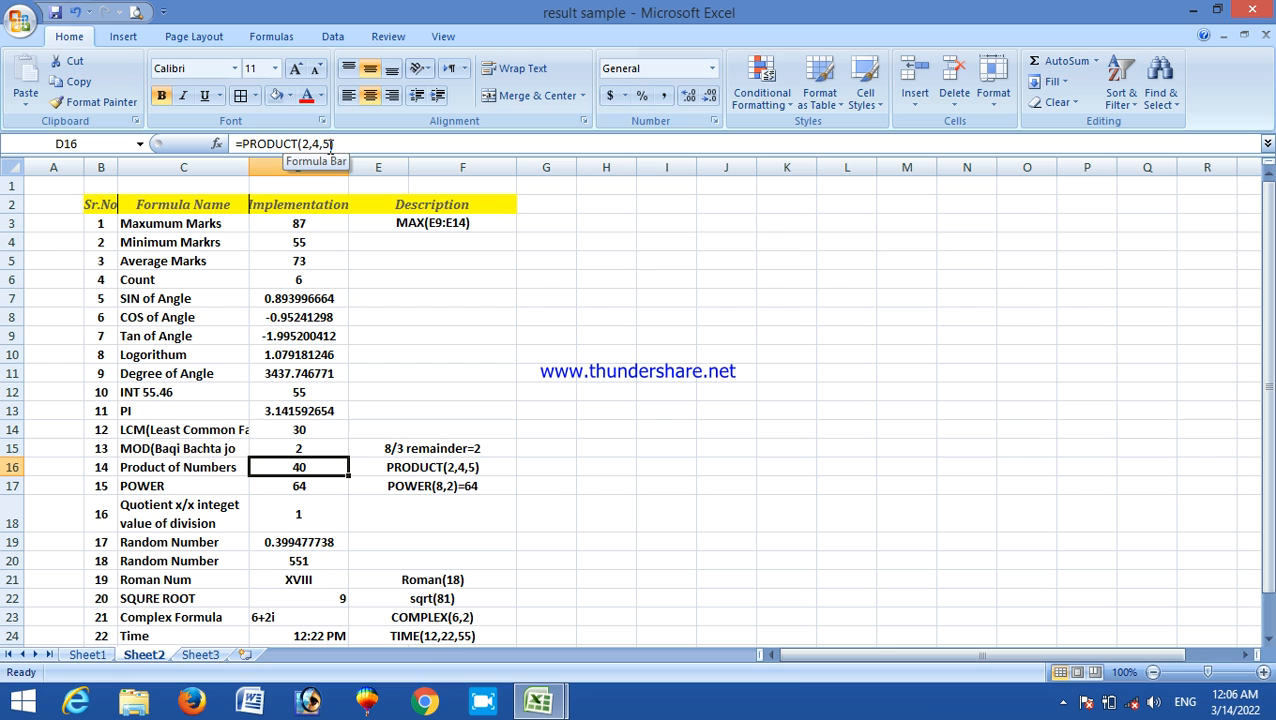
key(Up)
key(Down)
key(Down)
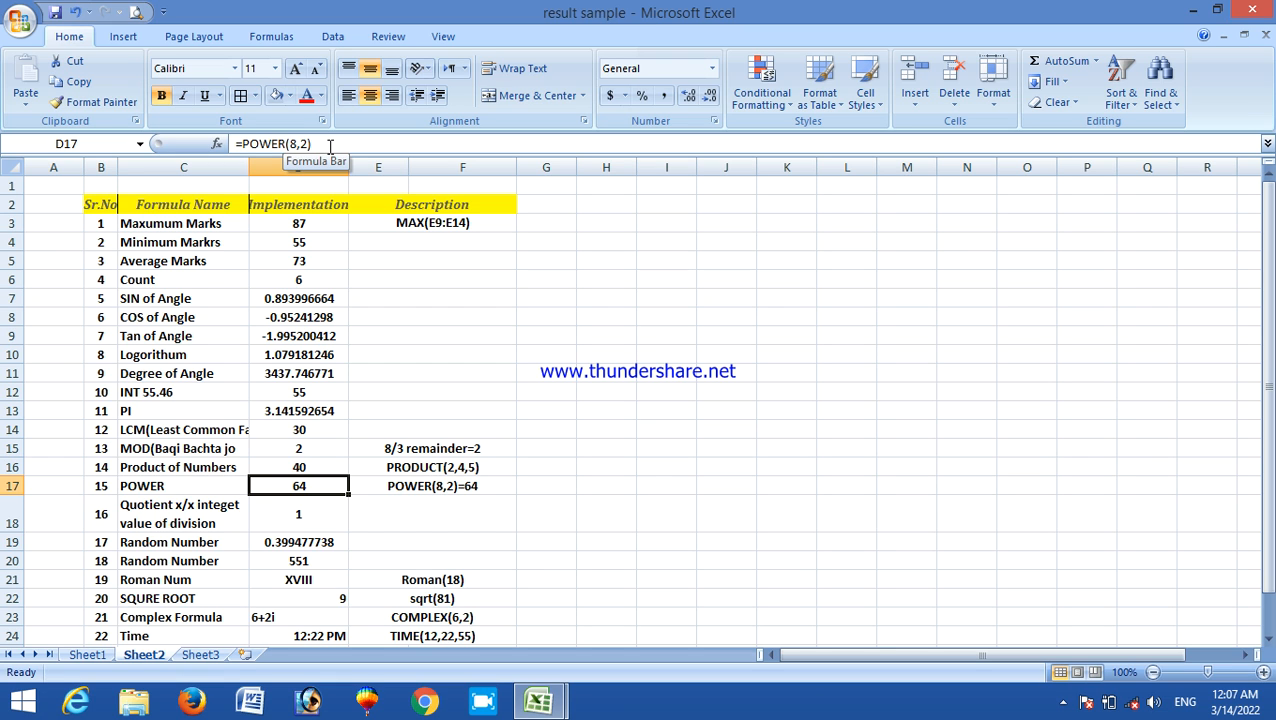
key(Down)
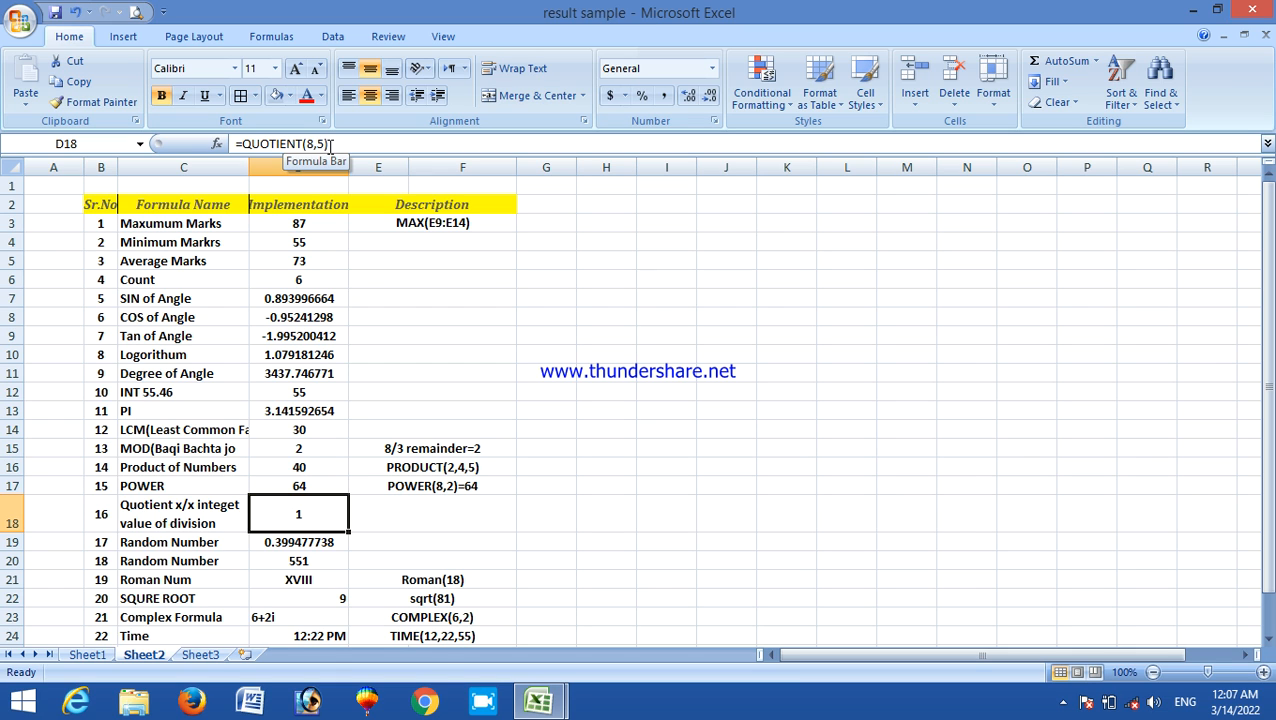
Examine the two Random Number formulas, RAND and RANDBETWEEN, in cells D19 and D20 of Sheet2
key(Down)
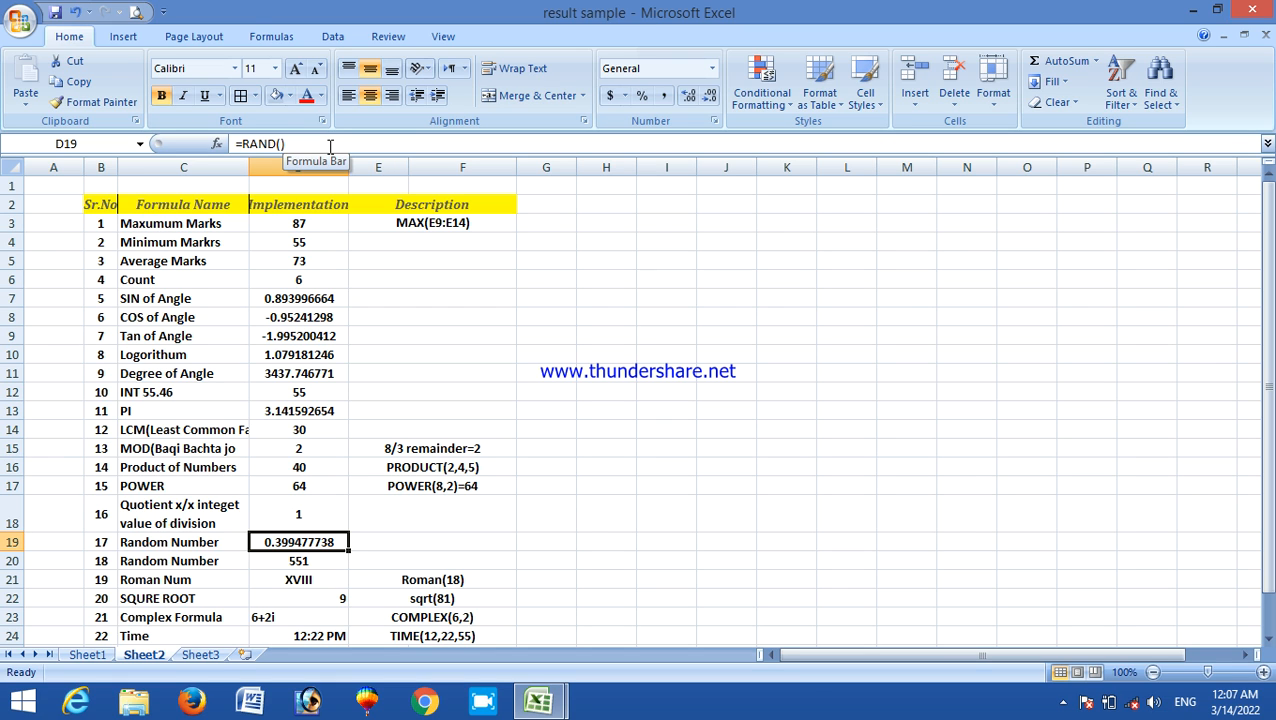
key(Down)
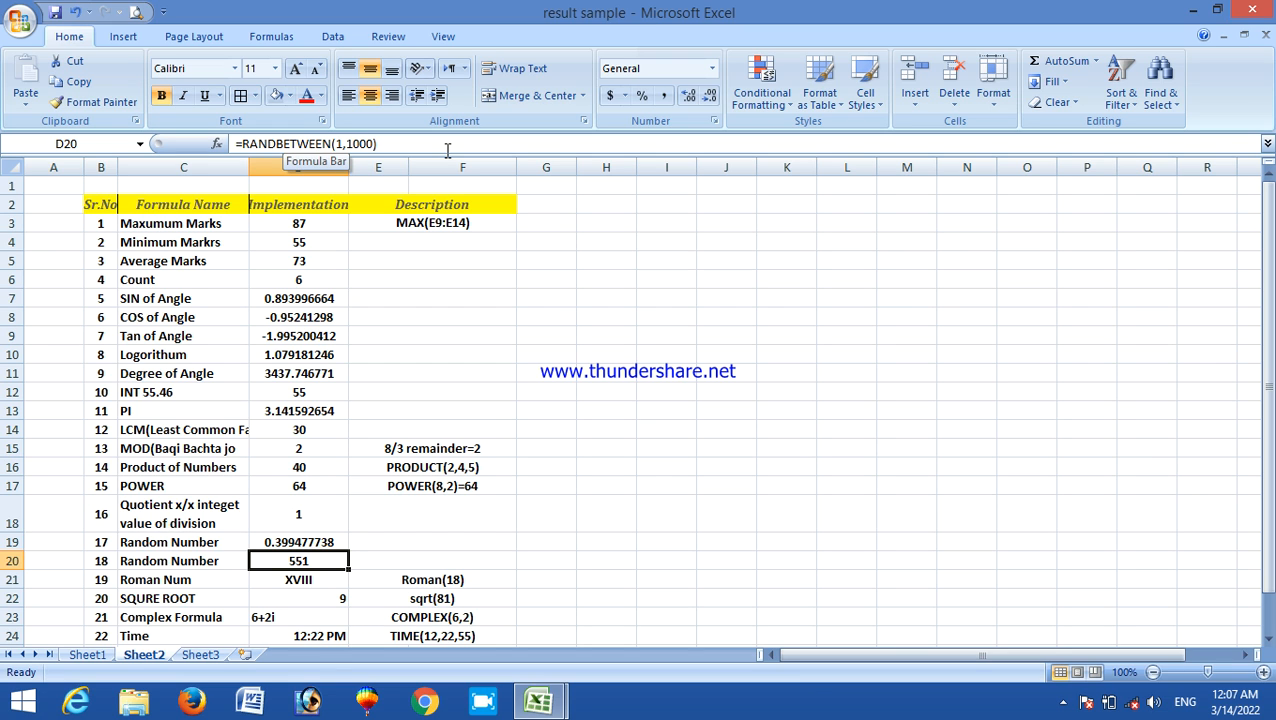
key(Right)
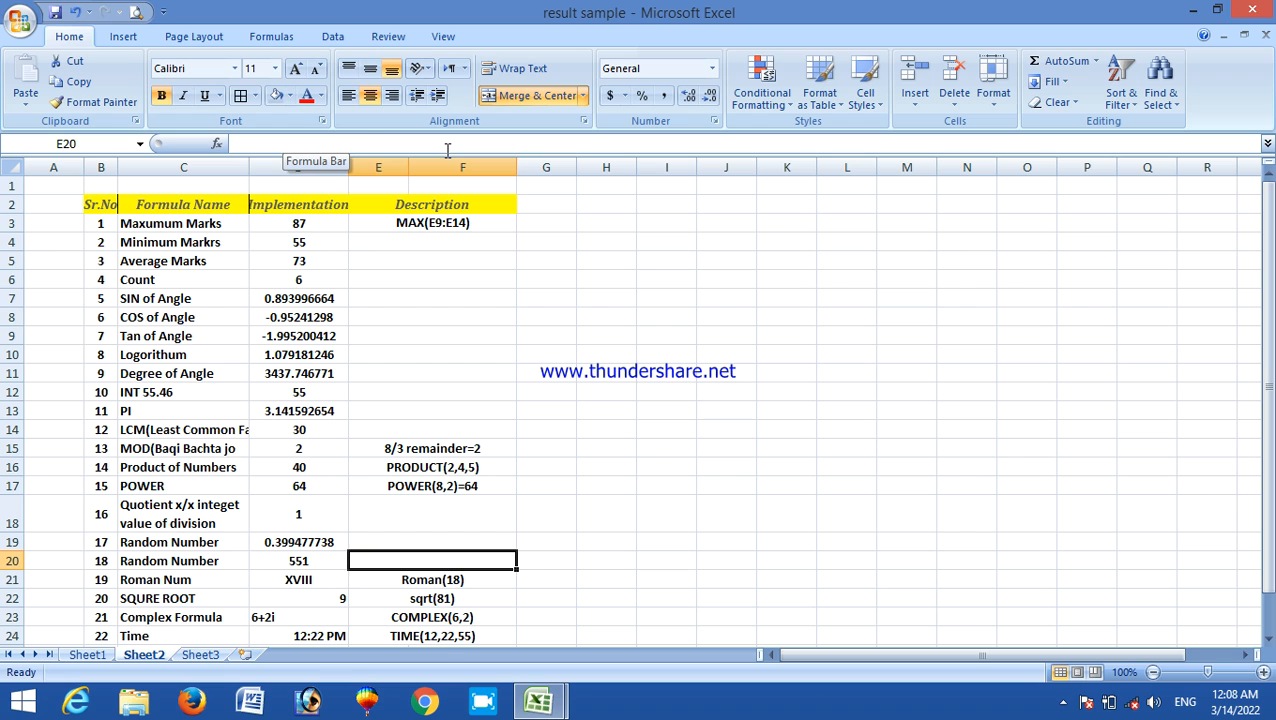
key(Left)
Examine the Roman Num, square root, Complex Formula and Time entries in cells D21 to D24 of Sheet2
key(Down)
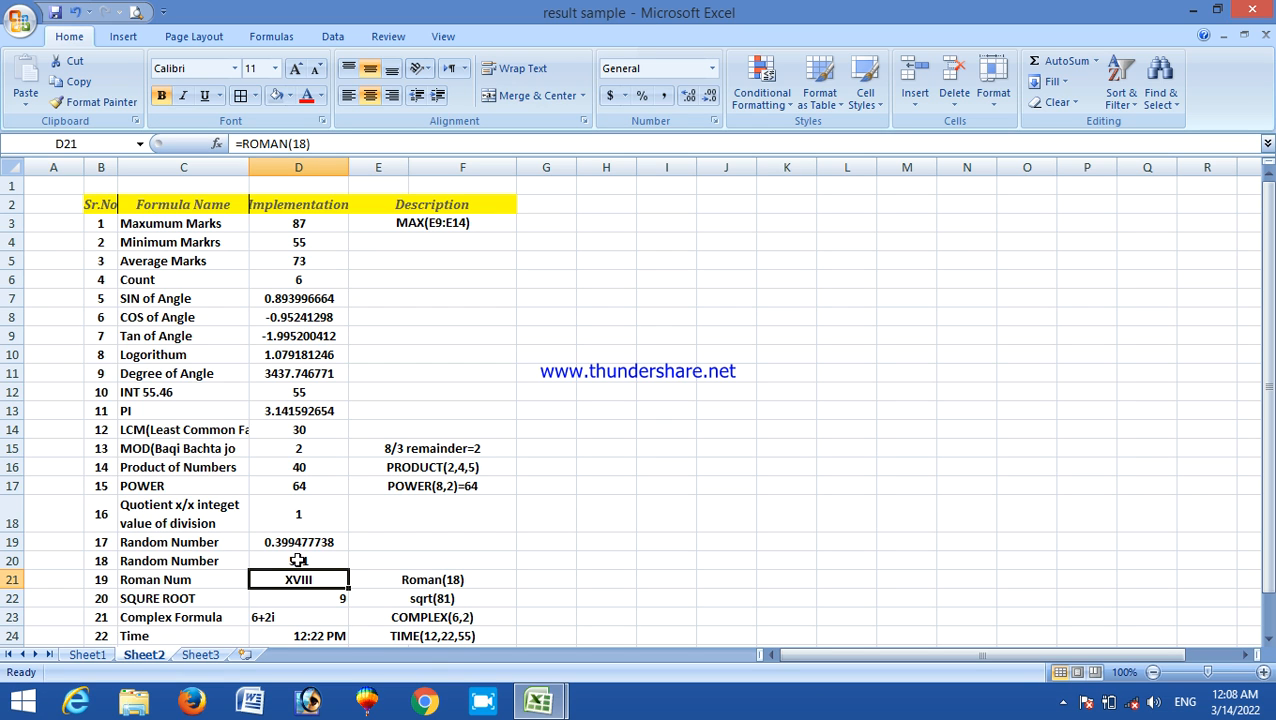
click(206, 583)
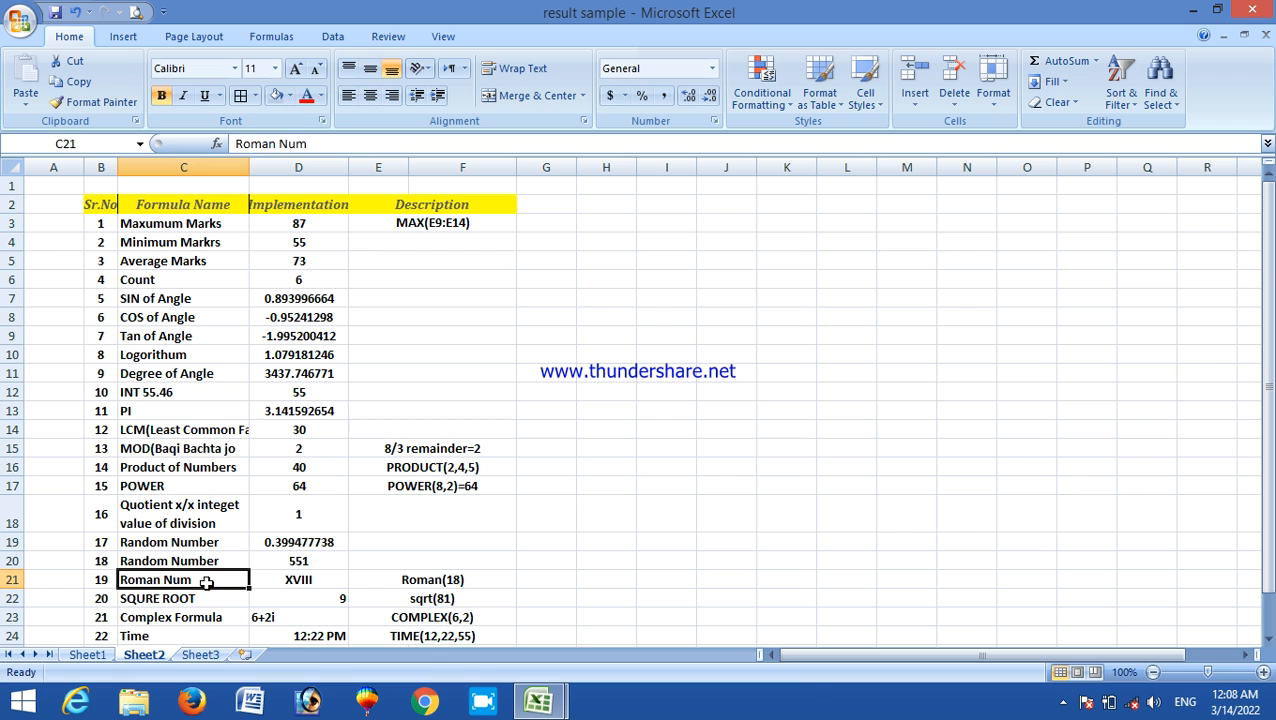
click(285, 581)
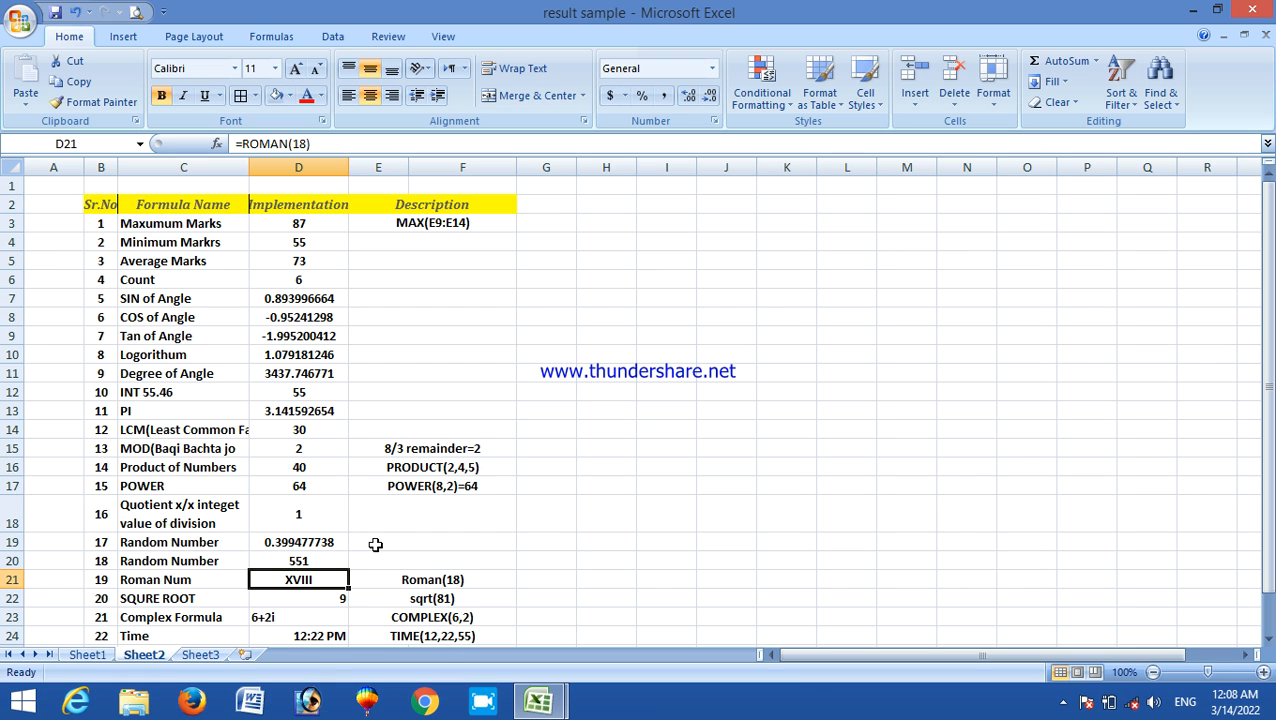
key(Down)
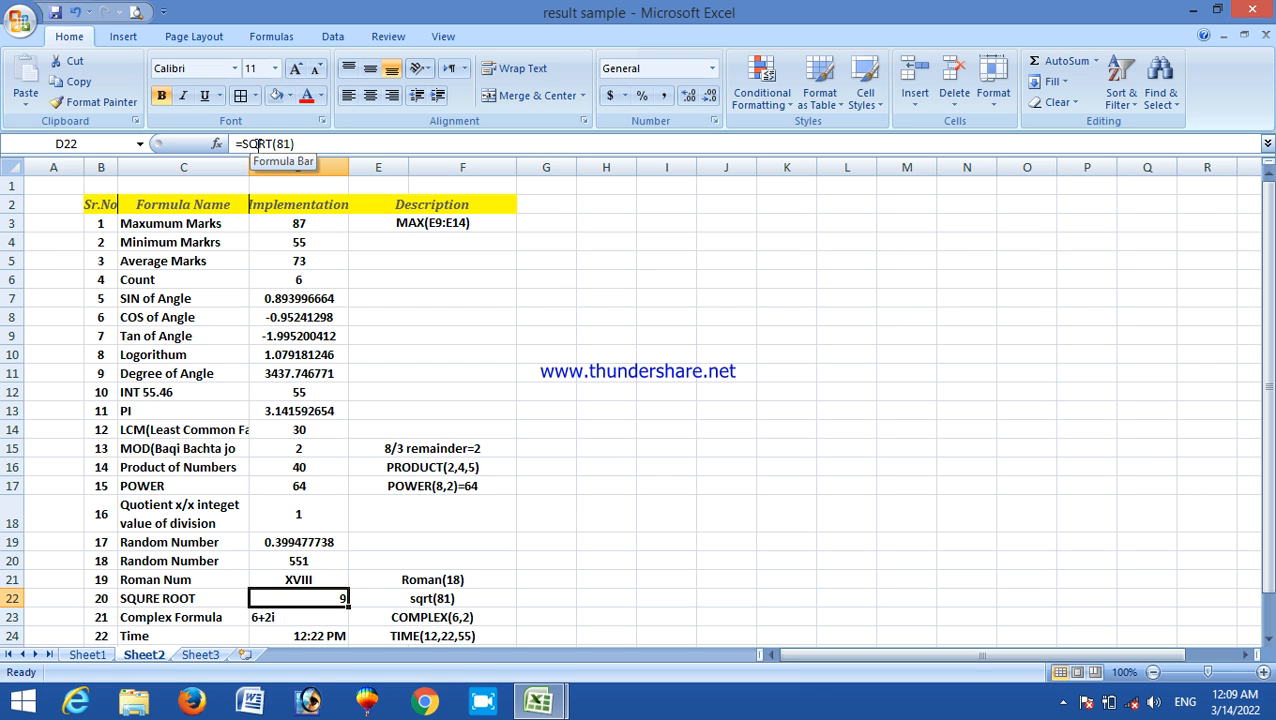
key(Down)
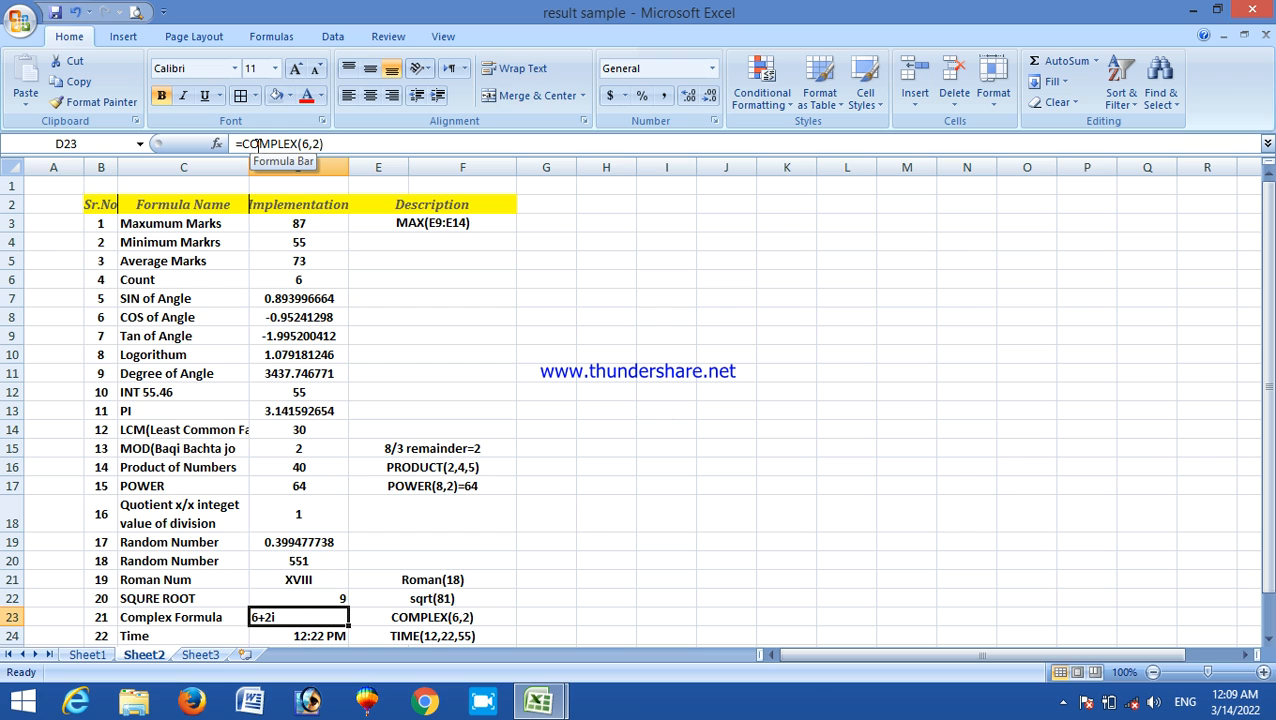
key(Down)
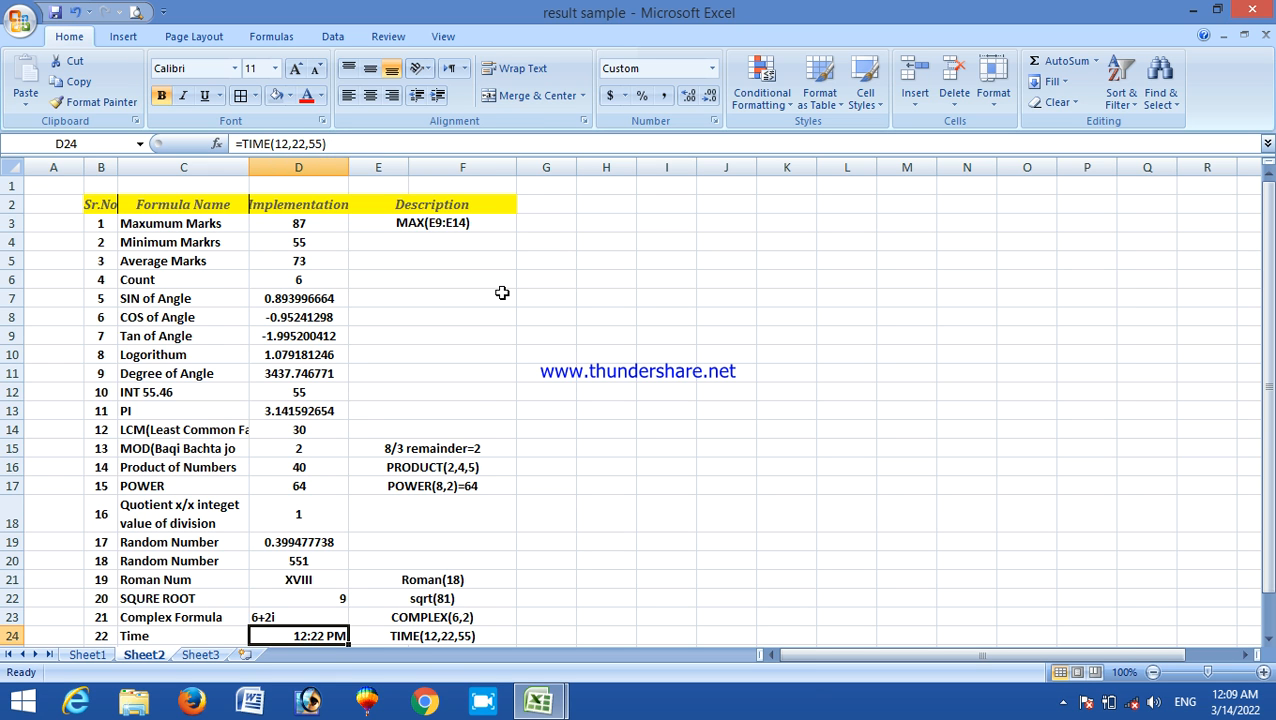
key(Down)
key(Down)
key(Down)
key(Down)
key(Down)
key(Down)
key(Down)
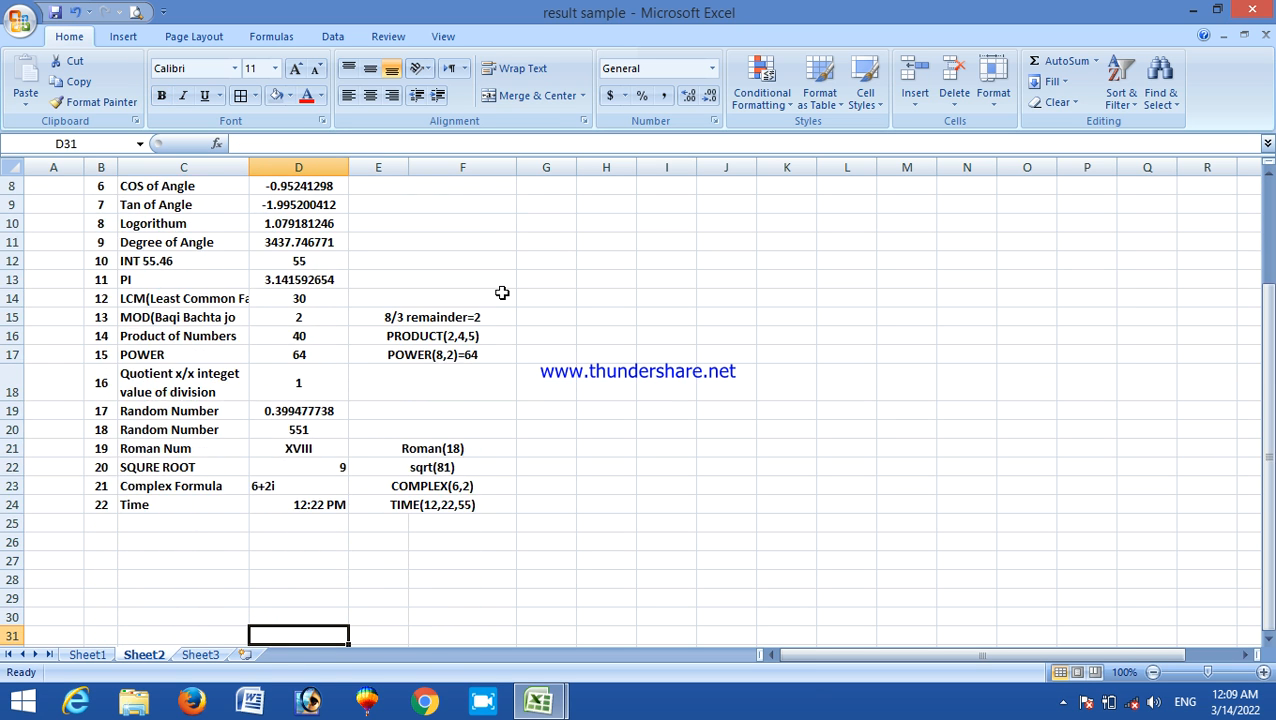
key(Down)
key(Down)
key(Down)
key(Down)
key(Down)
key(Down)
key(Down)
key(Down)
key(Down)
key(Up)
key(Up)
key(Up)
key(Up)
key(Up)
key(Up)
key(Up)
key(Up)
key(Up)
key(Up)
key(Up)
key(Up)
key(Up)
key(Up)
key(Up)
key(Up)
key(Up)
key(Up)
key(Up)
key(Up)
key(Up)
key(Up)
key(Up)
key(Up)
key(Up)
key(Up)
key(Up)
key(Up)
key(Up)
key(Up)
key(Up)
key(Up)
key(Up)
key(Up)
key(Up)
key(Up)
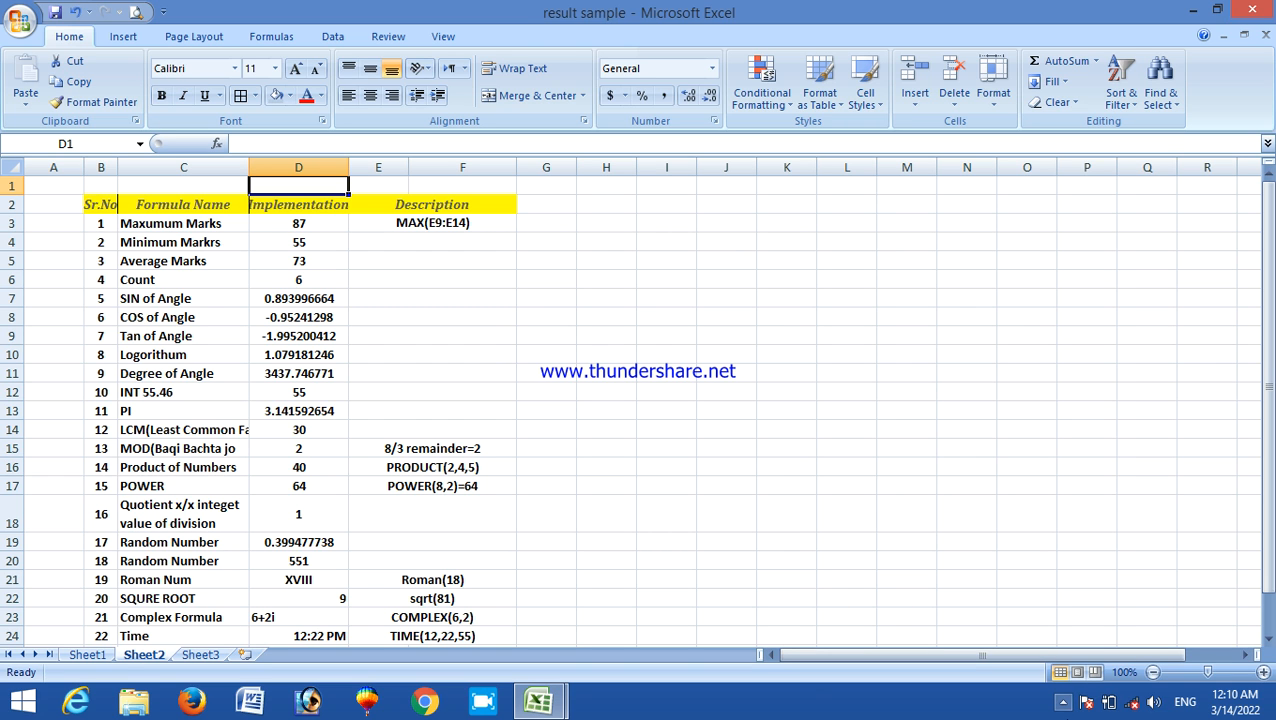
click(1068, 705)
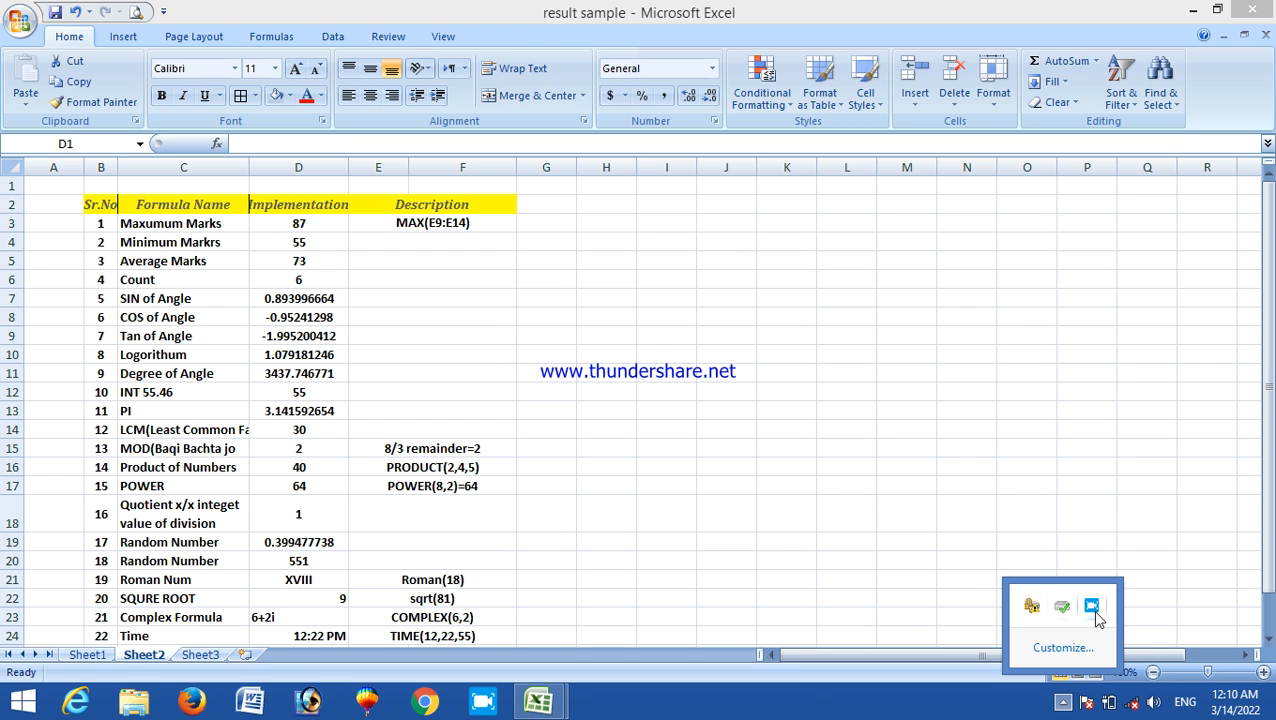